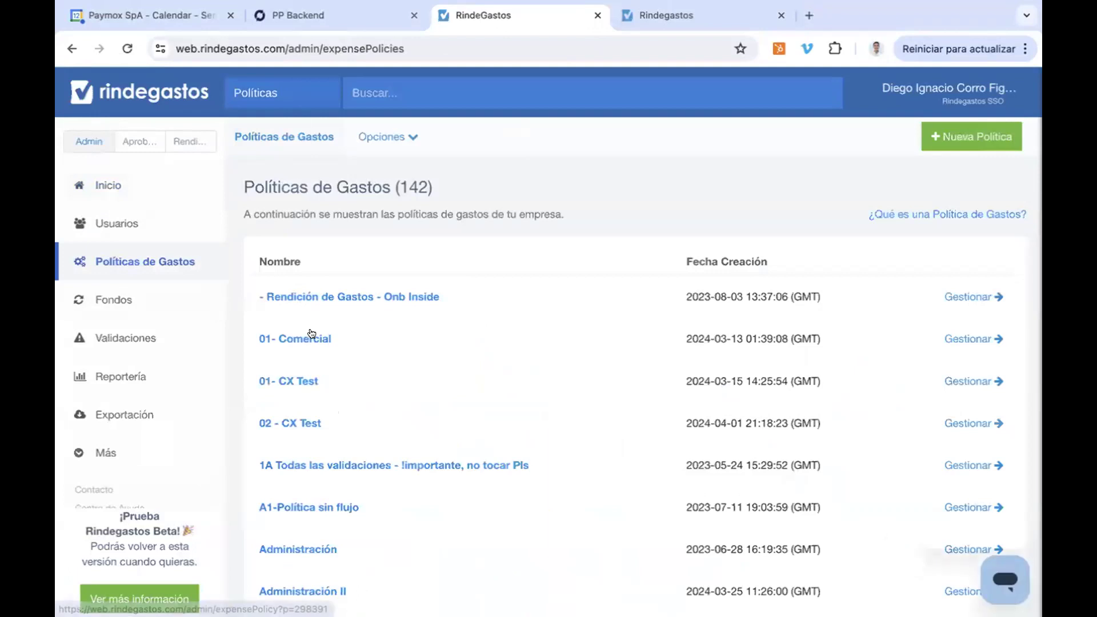
# - Open the 01- Comercial policy in the classic Rindegastos version and switch to the beta version's administrator policy list
pyautogui.click(309, 334)
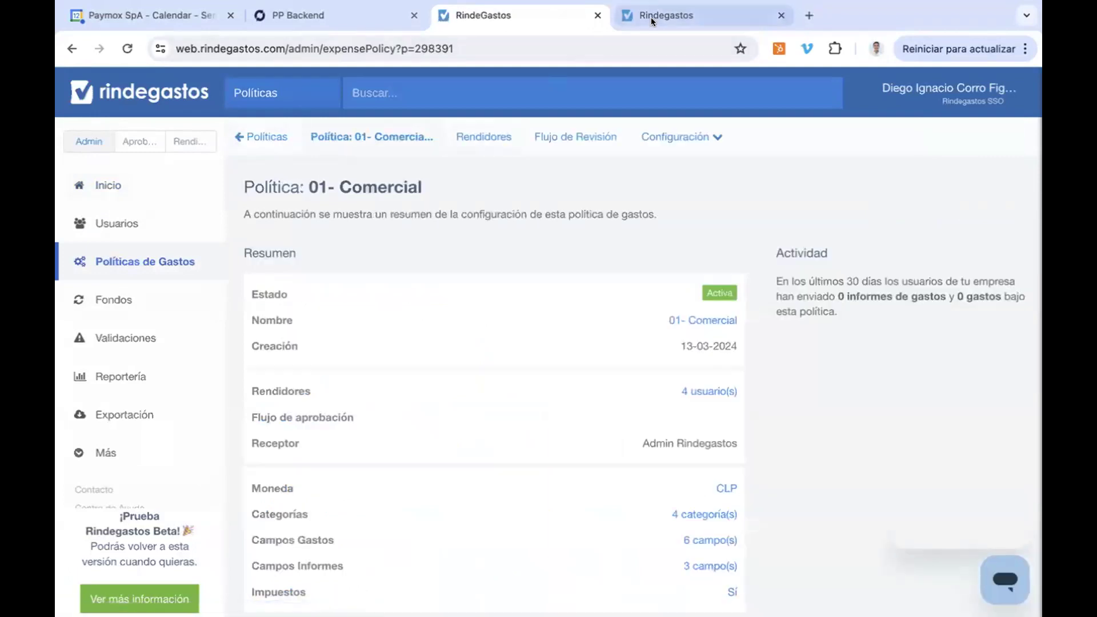
pyautogui.click(651, 16)
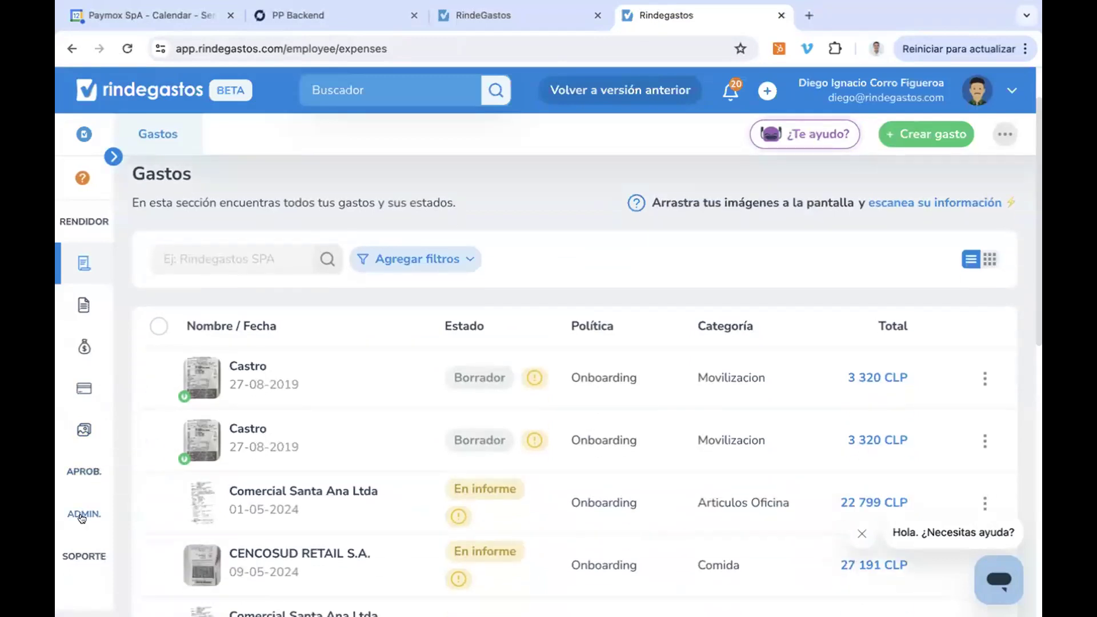
pyautogui.click(81, 512)
pyautogui.click(82, 432)
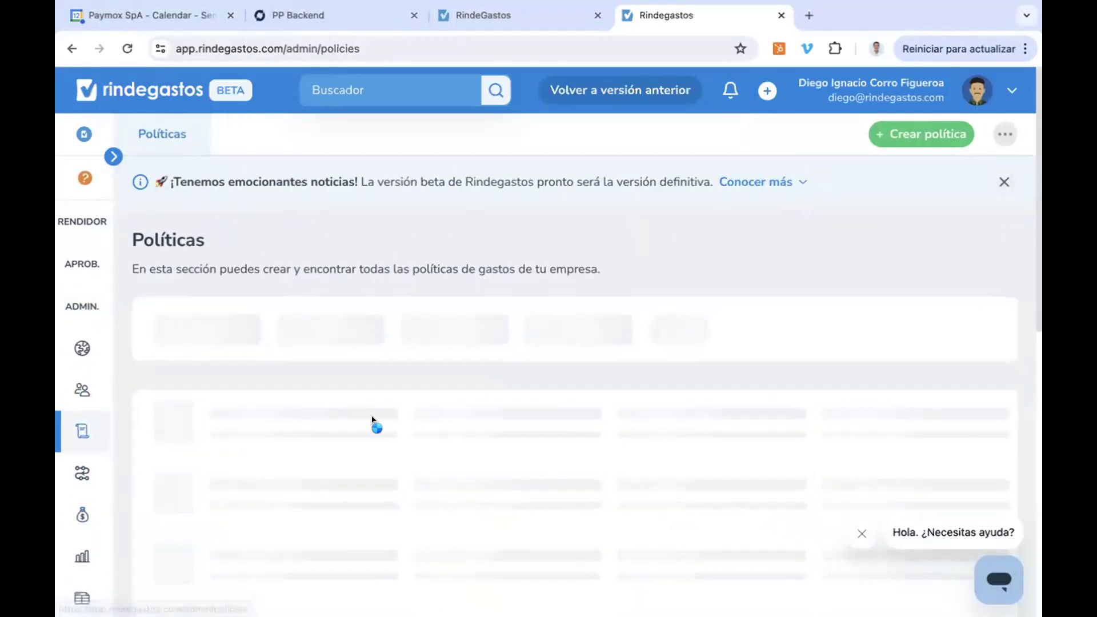
# - Open the "- Rendición de Gastos - Onb Inside" policy and look over its general settings
pyautogui.scroll(-4, 373, 422)
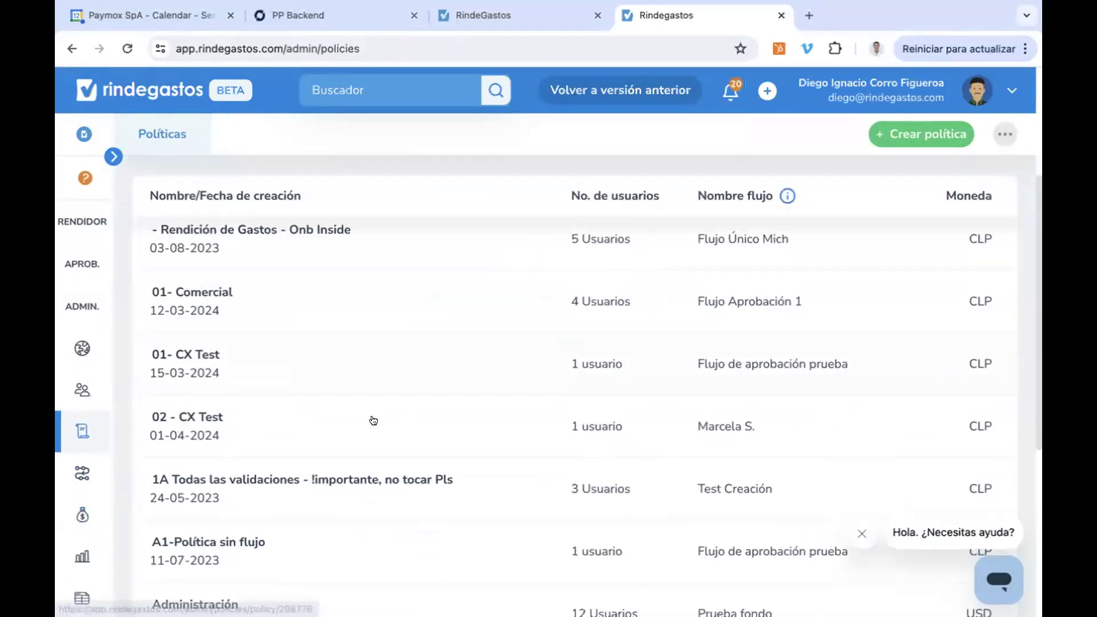
pyautogui.click(341, 235)
pyautogui.scroll(-4, 335, 346)
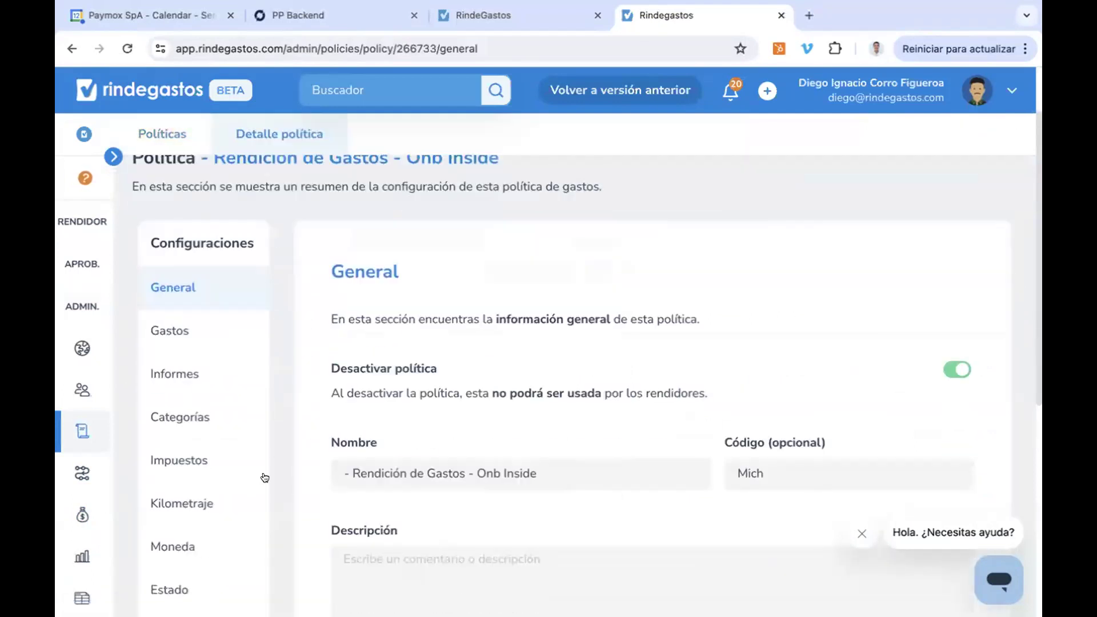
# - Filter the expense policies by "onboarding" and open the Onboarding policy to check its assigned review flow
pyautogui.click(89, 426)
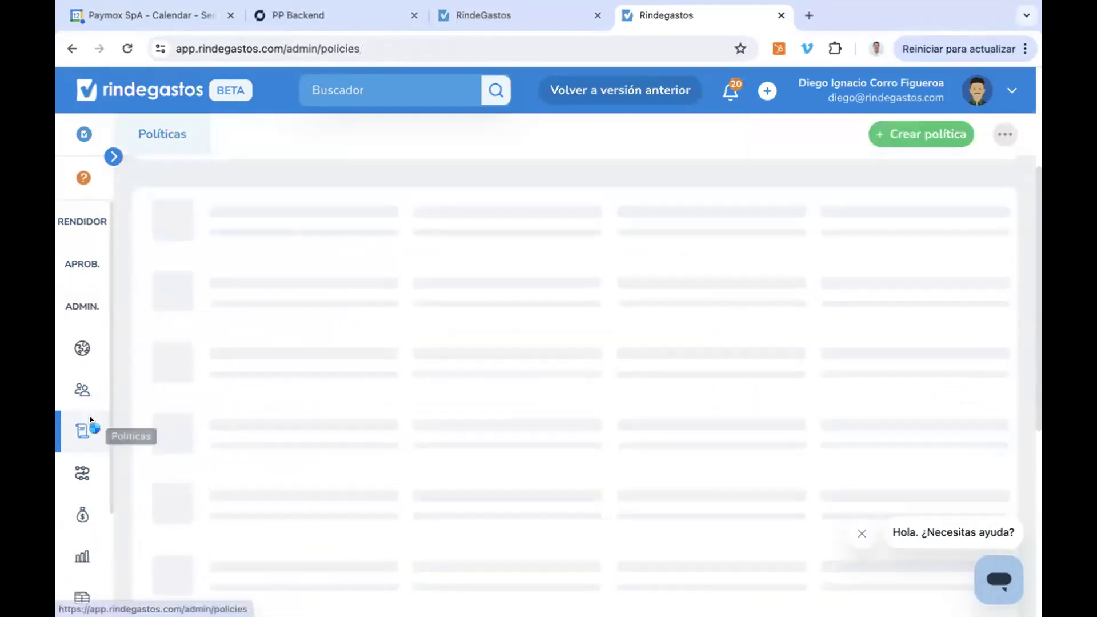
pyautogui.write('onb')
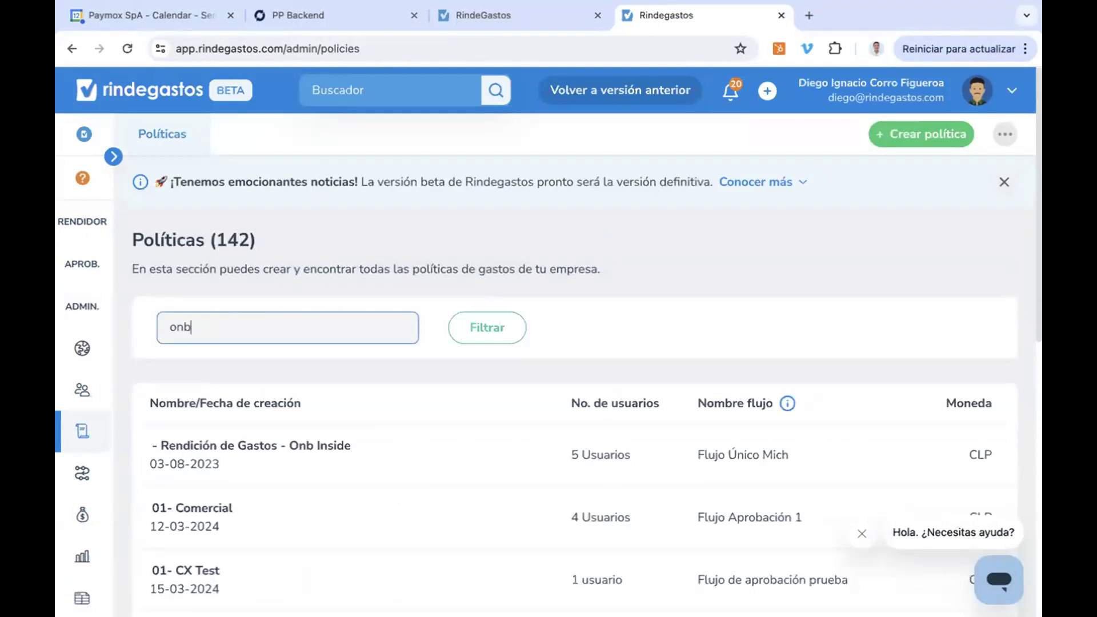
pyautogui.write('oarding')
pyautogui.press('Return')
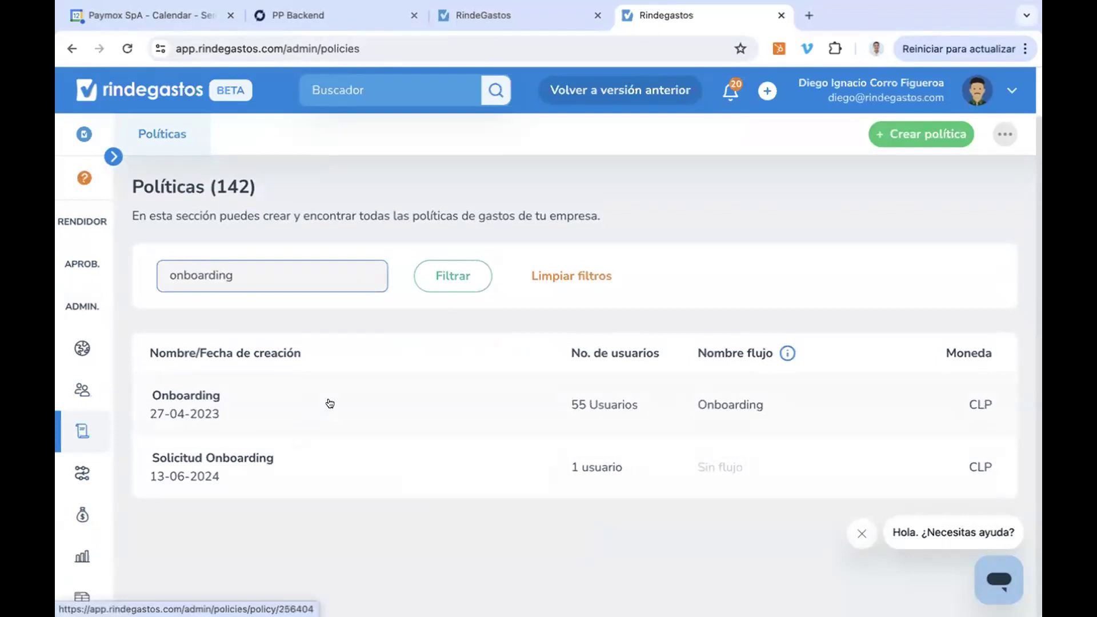
pyautogui.click(328, 404)
pyautogui.scroll(-8, 221, 409)
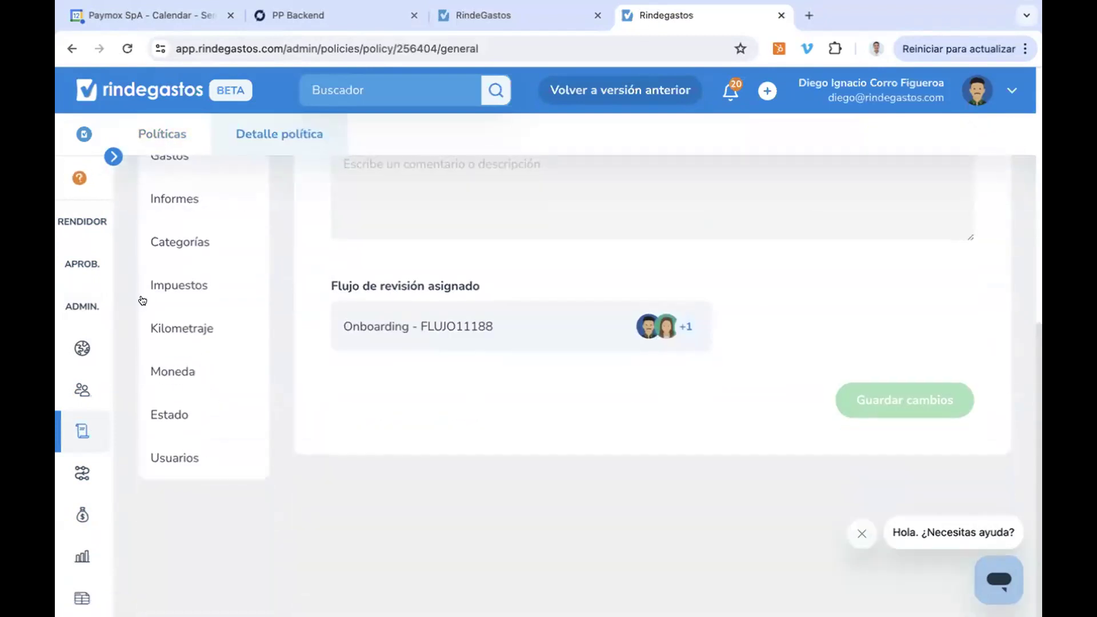
# - Return to the full policy list and open the 01- CX Test policy to look over its general settings
pyautogui.click(83, 431)
pyautogui.scroll(-3, 320, 411)
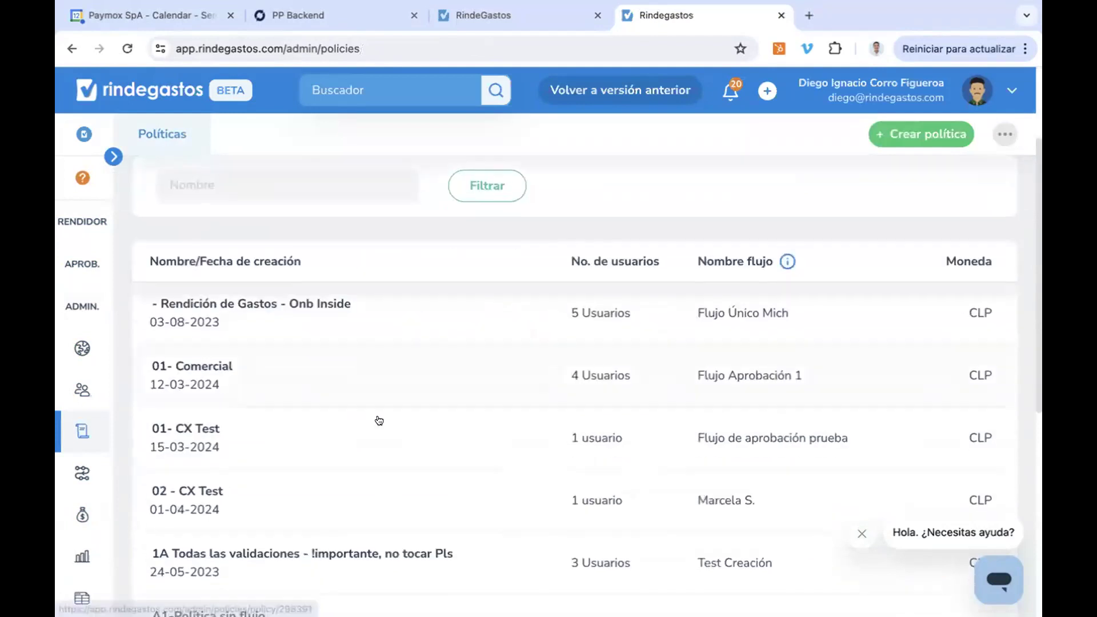
pyautogui.click(282, 440)
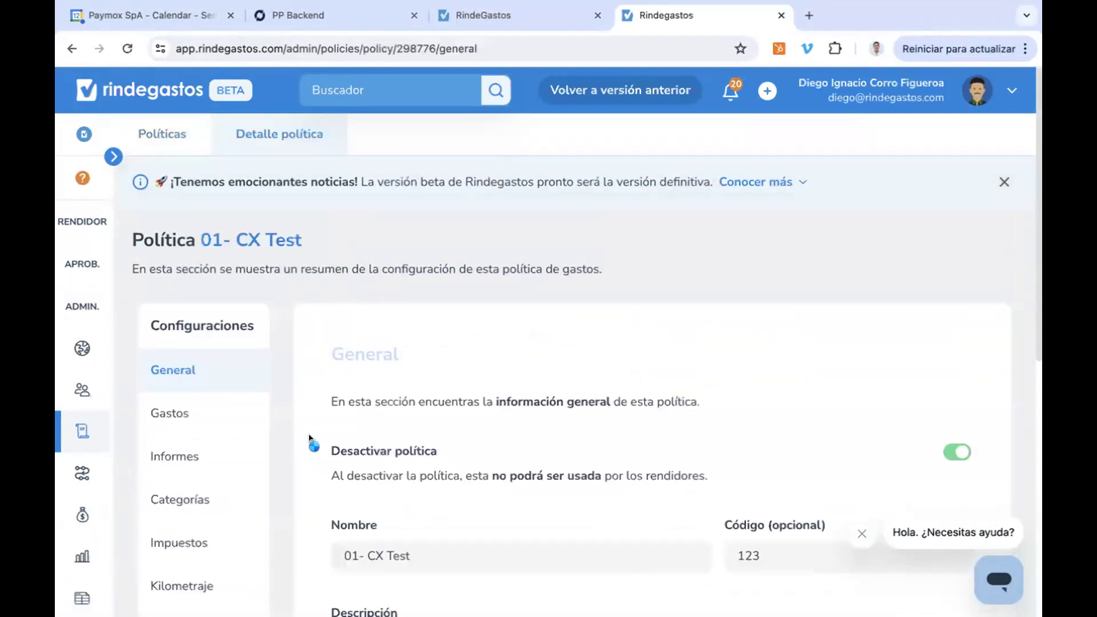
pyautogui.scroll(-5, 316, 440)
# - Go back to the policy list and open the Administración policy to check its assigned review flow
pyautogui.click(79, 430)
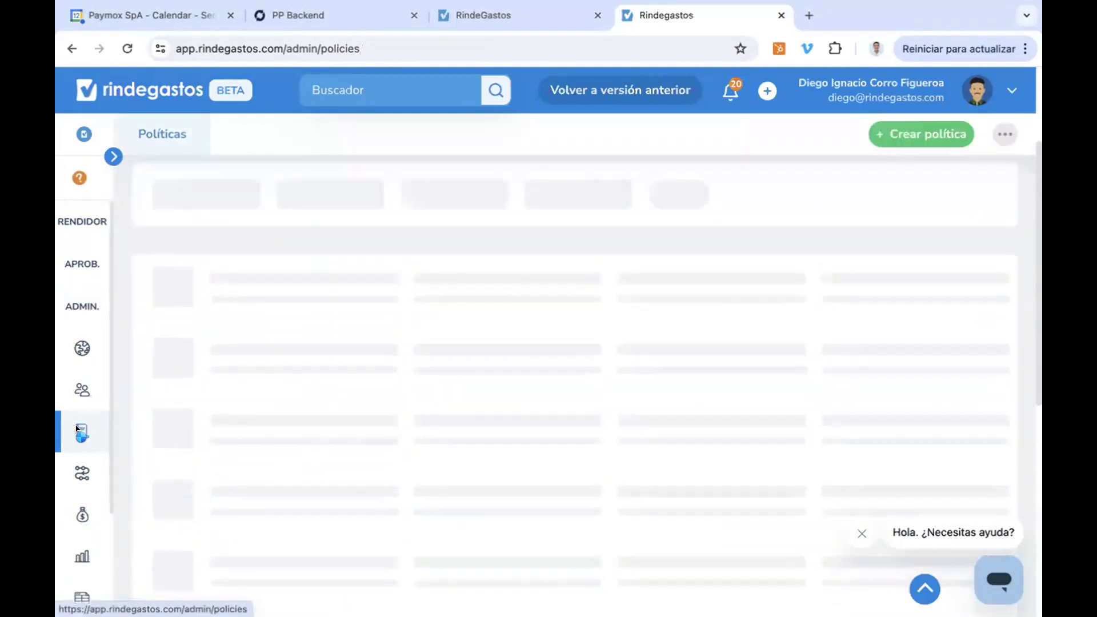
pyautogui.scroll(-4, 388, 344)
pyautogui.scroll(-5, 390, 343)
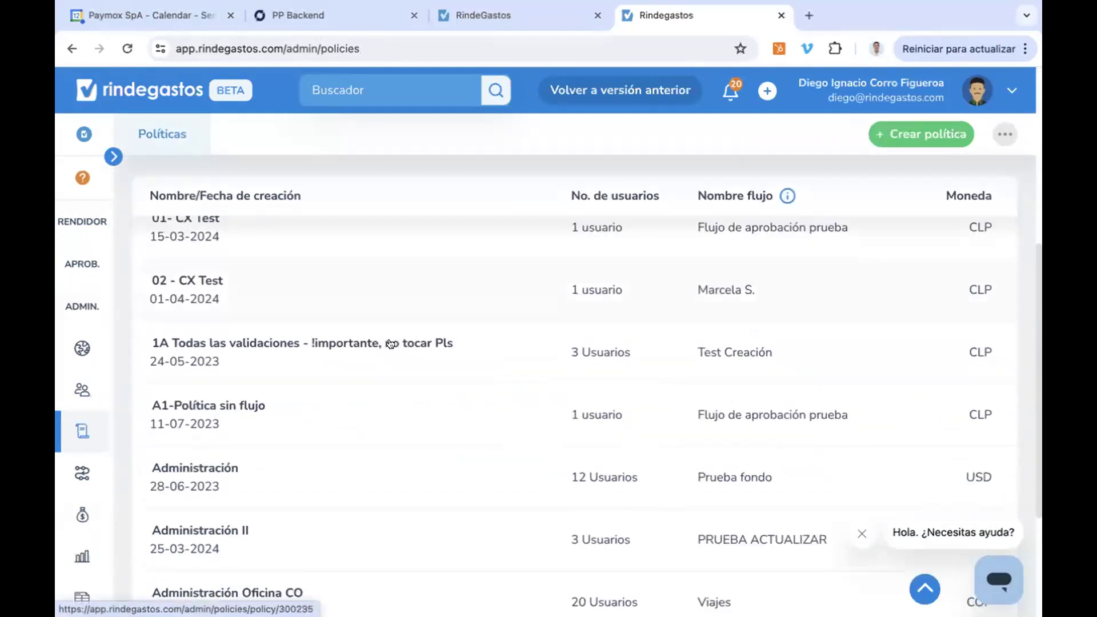
pyautogui.click(257, 280)
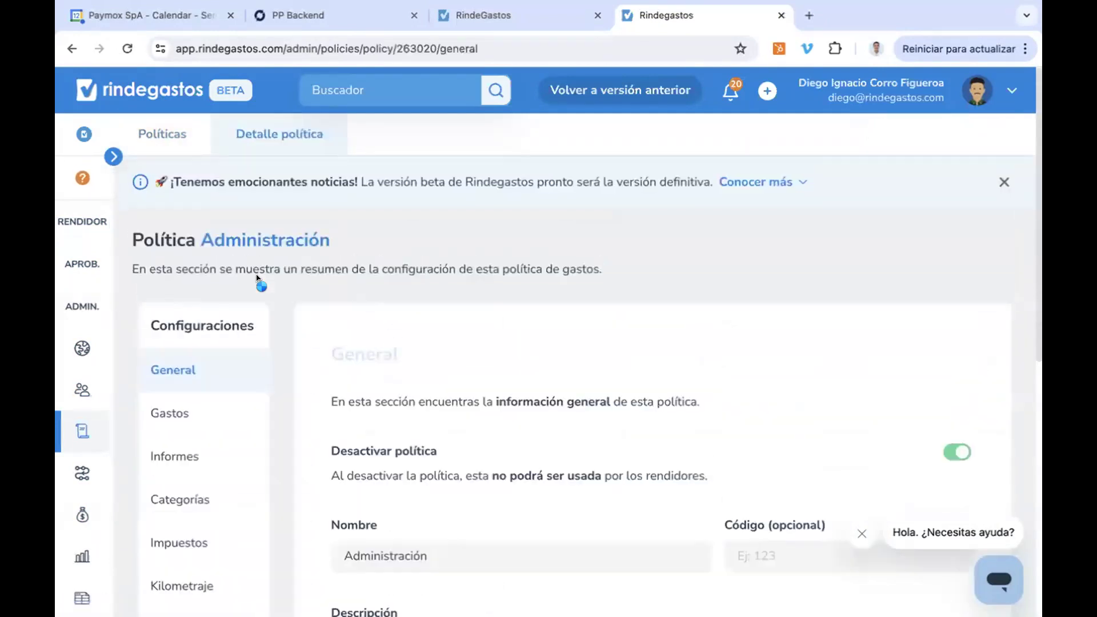
pyautogui.scroll(-6, 213, 464)
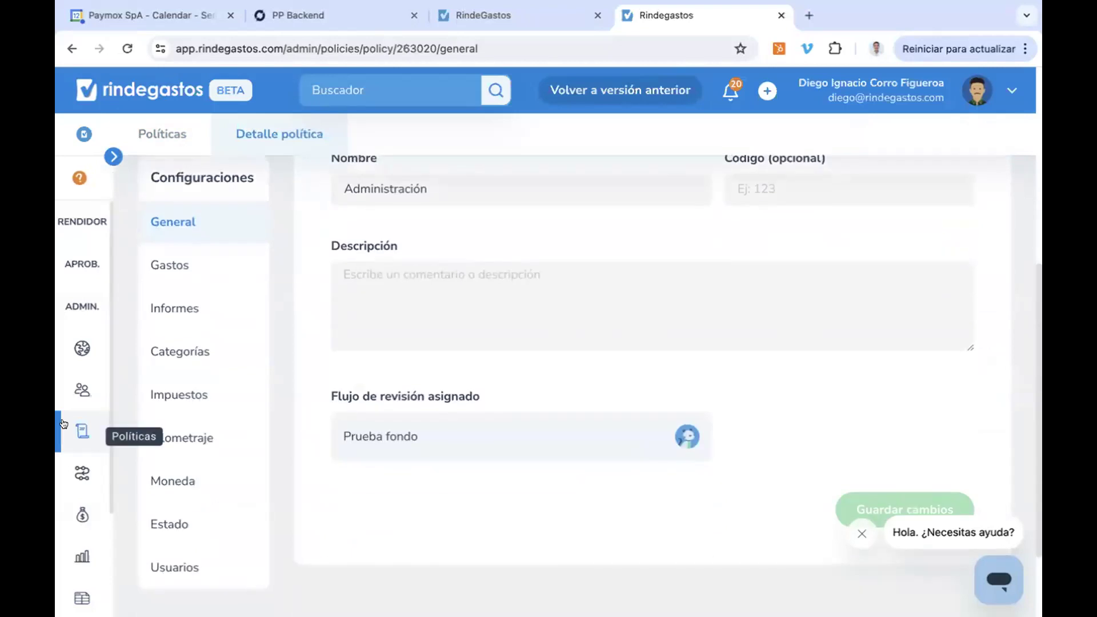
# - Reopen the Administración policy from the policy list and examine its configuration sections and assigned review flow
pyautogui.click(82, 431)
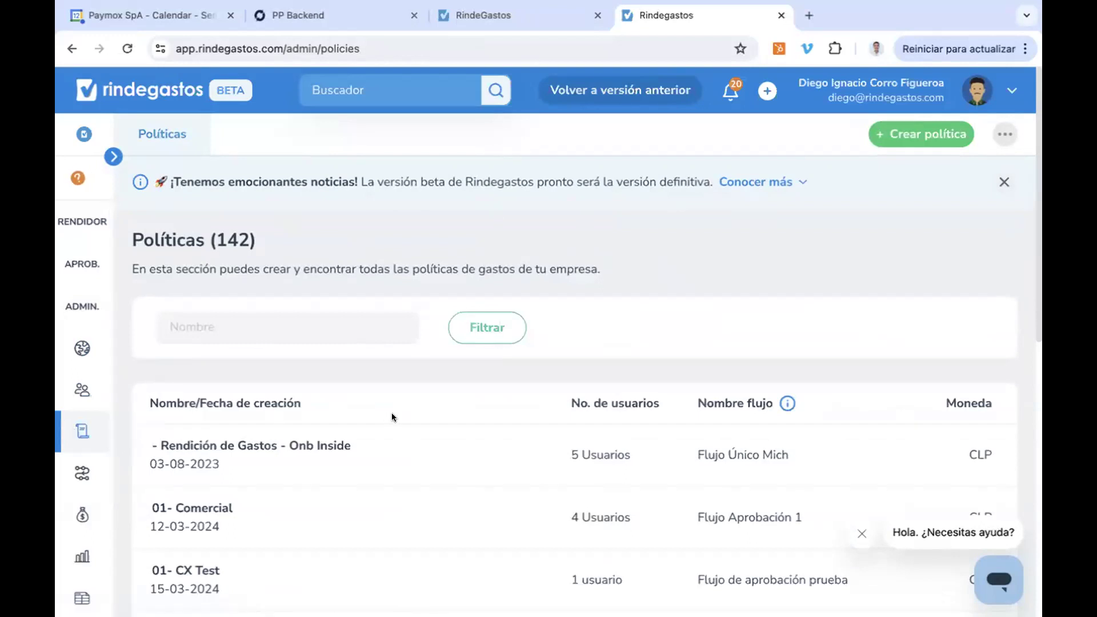
pyautogui.scroll(-8, 392, 412)
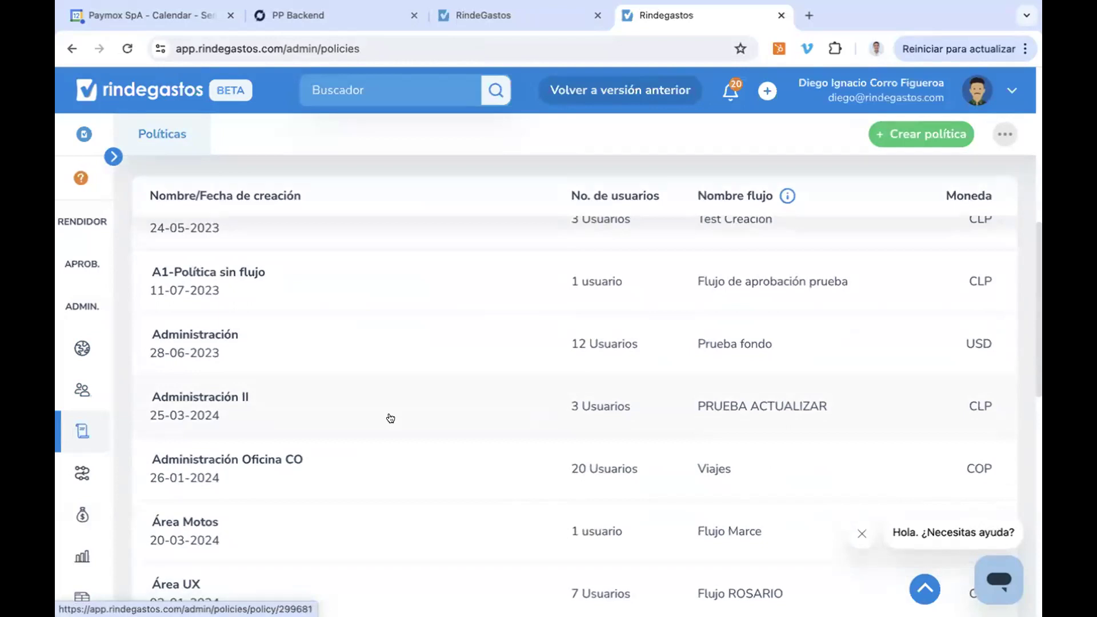
pyautogui.click(211, 356)
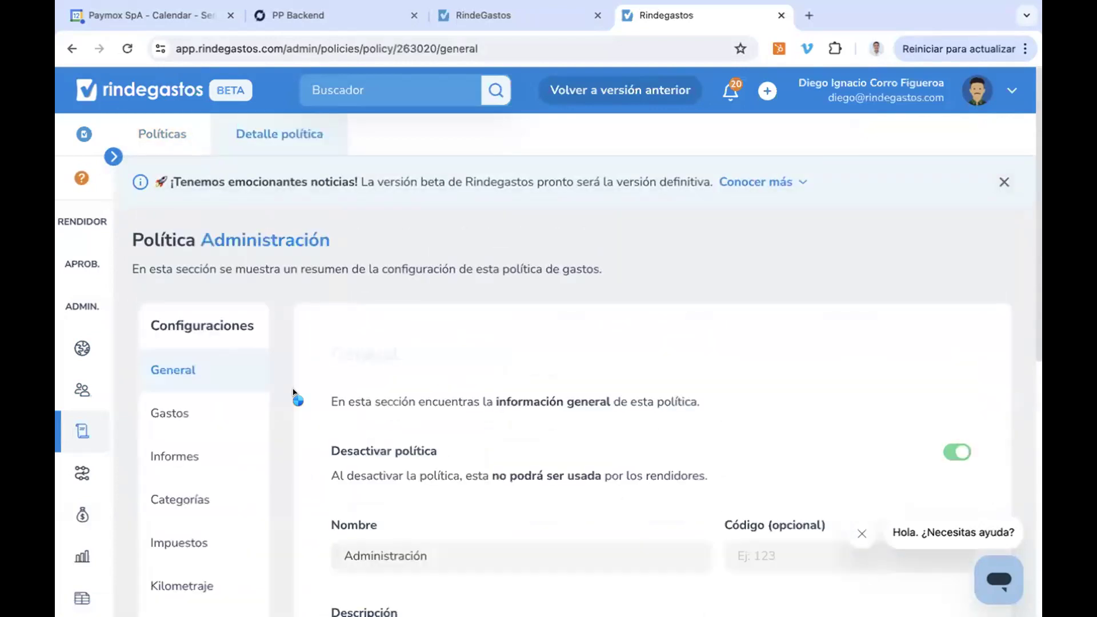
pyautogui.scroll(-7, 252, 393)
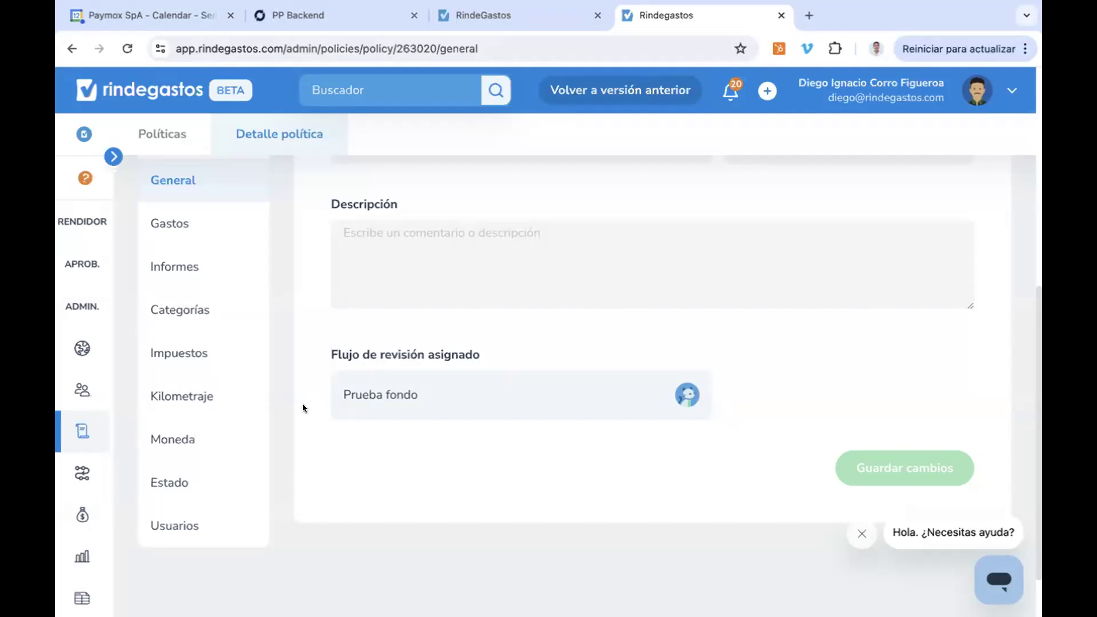
# - Open the administrator's list of review flows and search it for "onboarding"
pyautogui.click(82, 473)
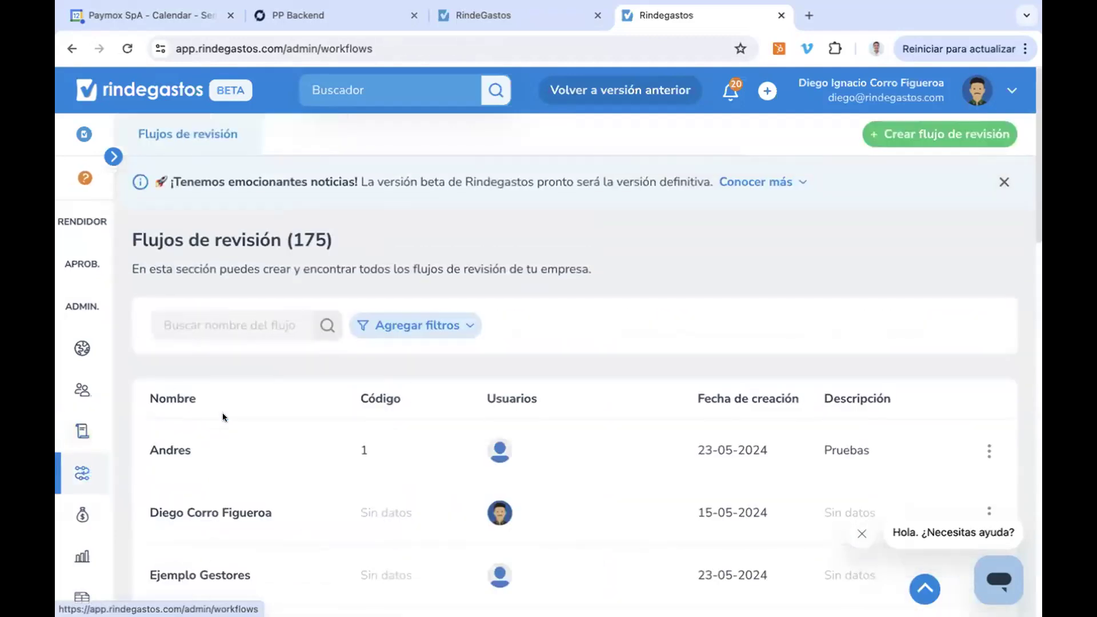
pyautogui.scroll(-4, 378, 366)
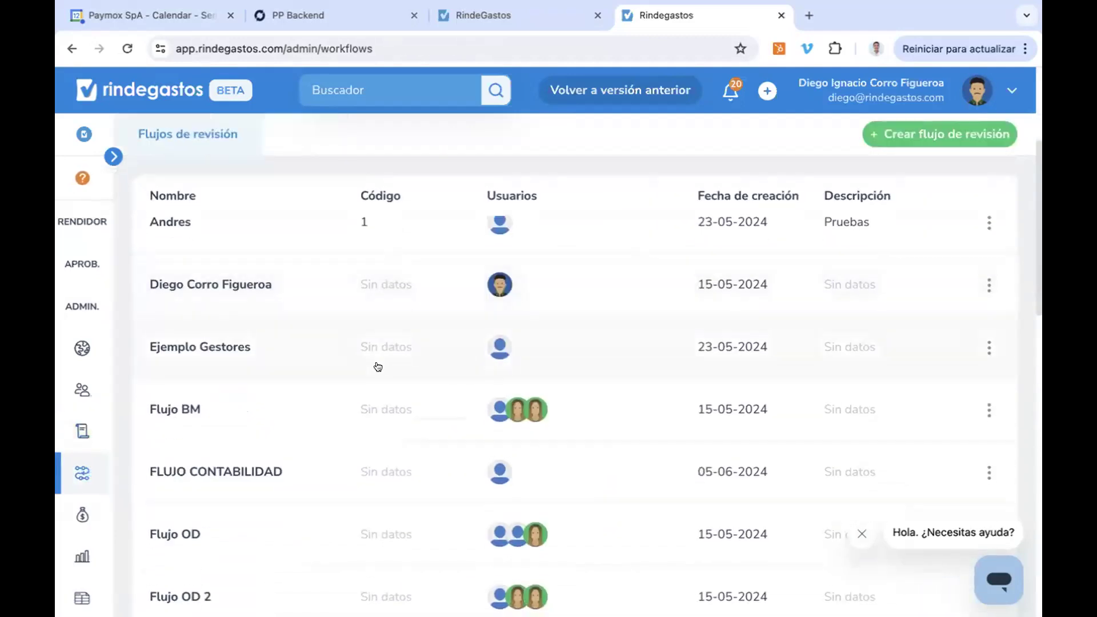
pyautogui.scroll(4, 378, 366)
pyautogui.click(304, 298)
pyautogui.write('onb')
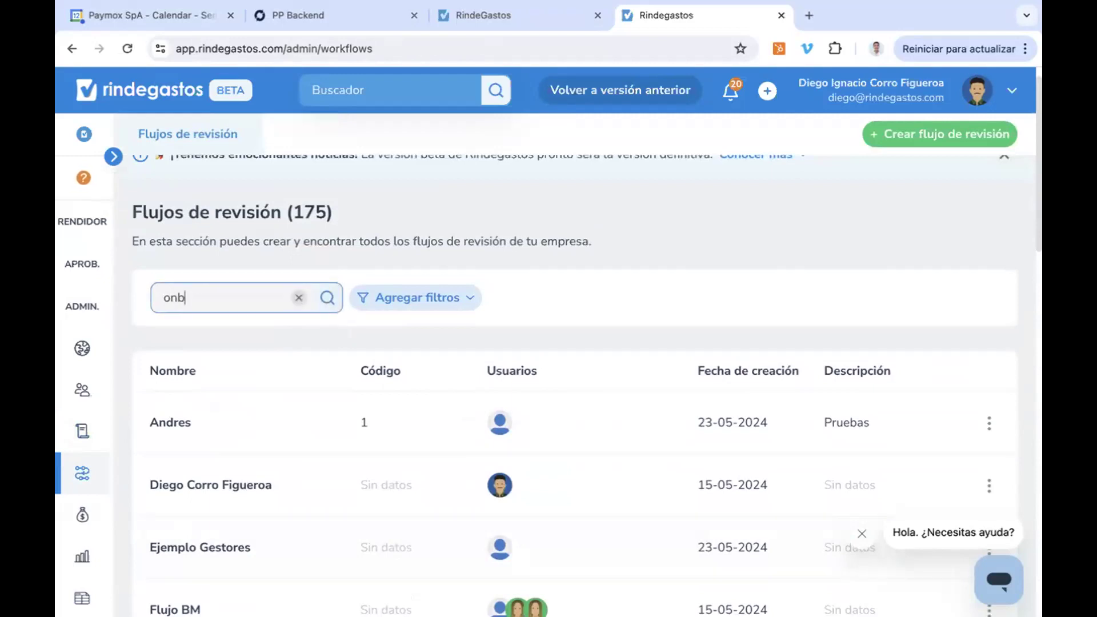
pyautogui.write('aording')
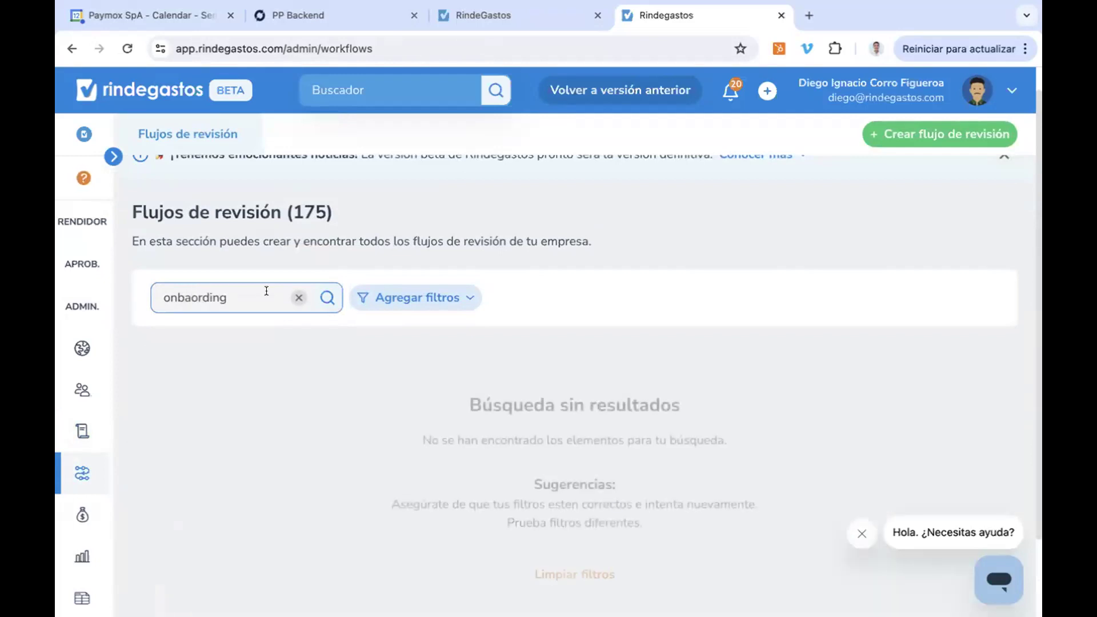
pyautogui.click(197, 298)
pyautogui.press('BackSpace')
pyautogui.press('BackSpace')
pyautogui.write('o')
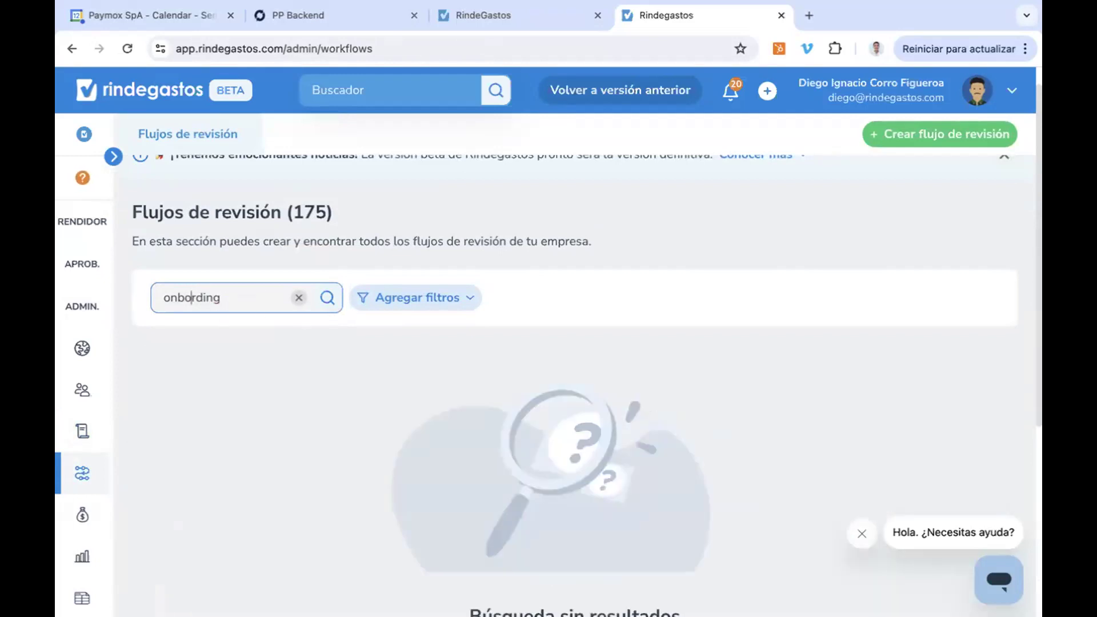
pyautogui.write('a')
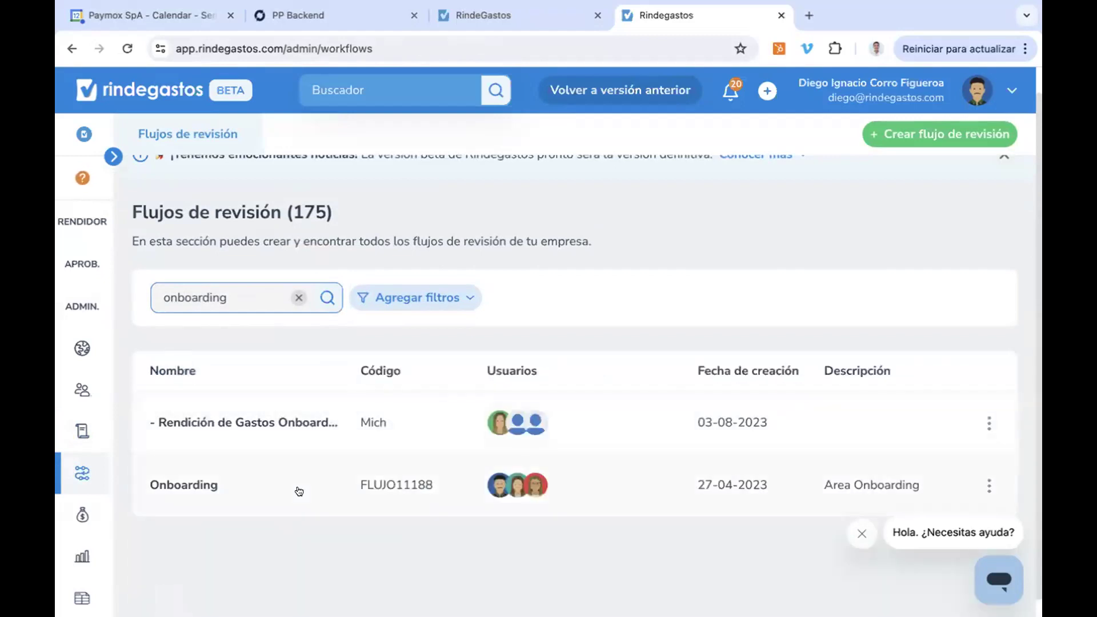
# - Open the Onboarding review flow and examine the order of its approvers
pyautogui.click(299, 490)
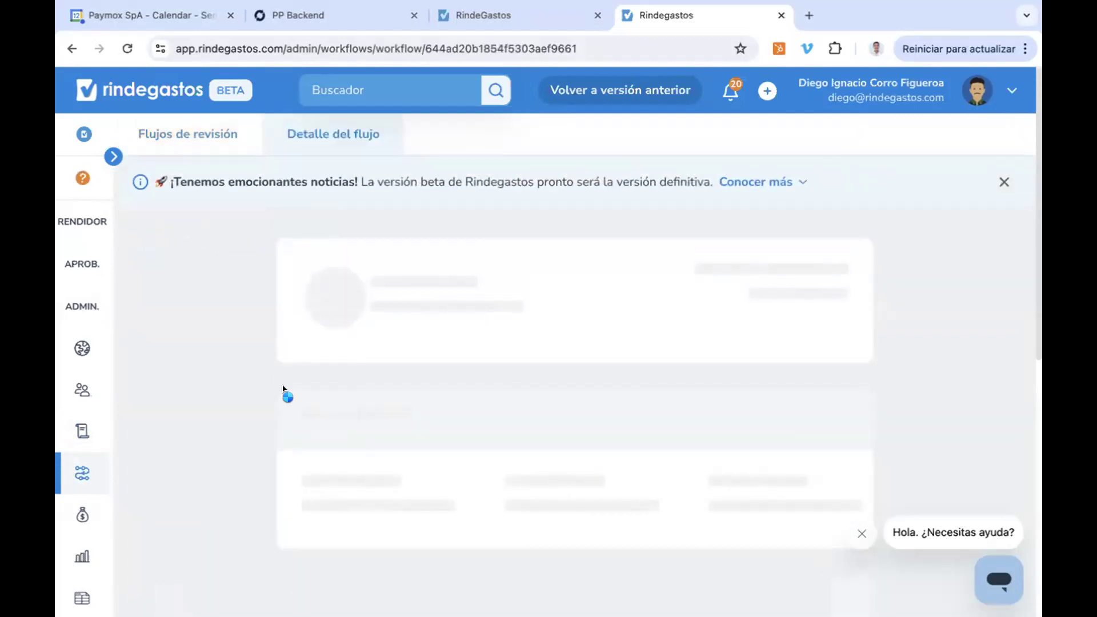
pyautogui.scroll(-2, 514, 353)
pyautogui.scroll(-4, 514, 357)
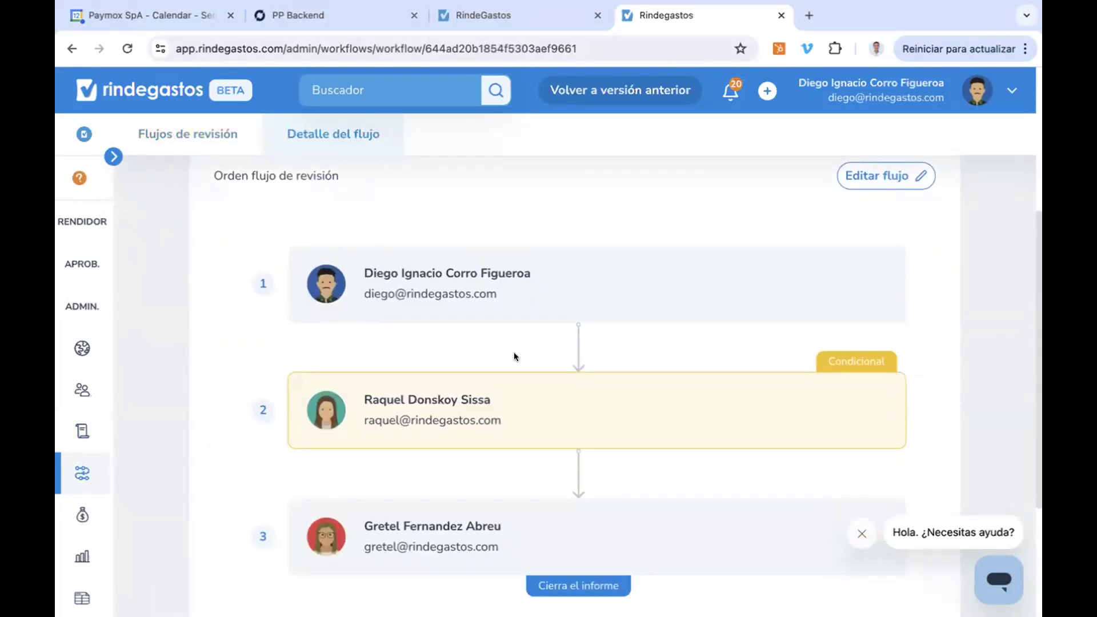
pyautogui.scroll(2, 571, 330)
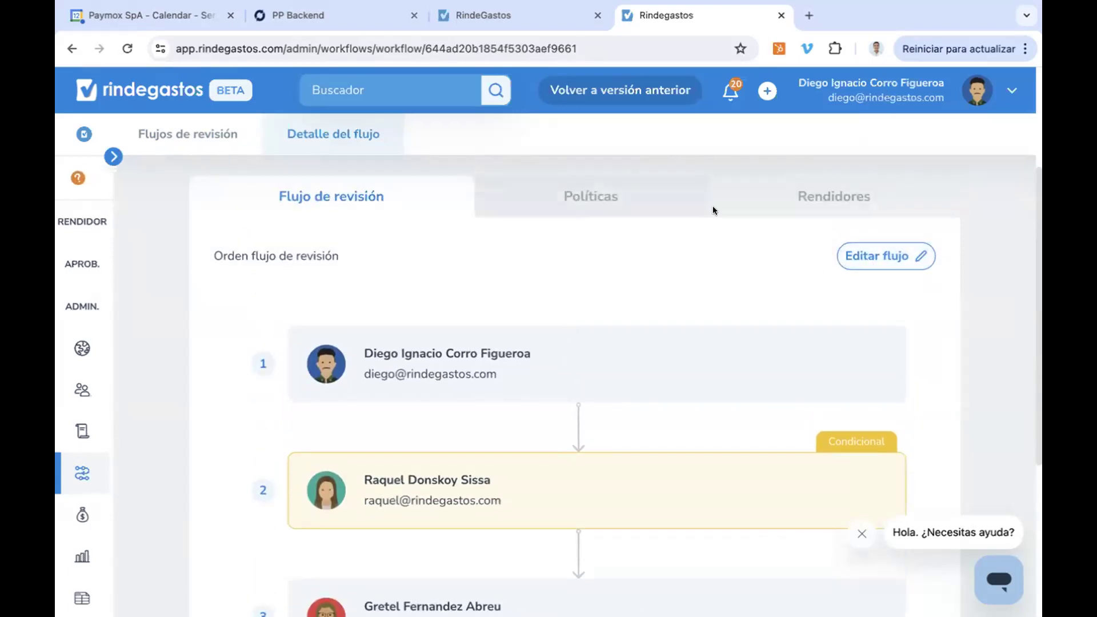
# - Open the Onboarding flow's approver order for editing, look it over, and return to the flow details without changes
pyautogui.click(850, 256)
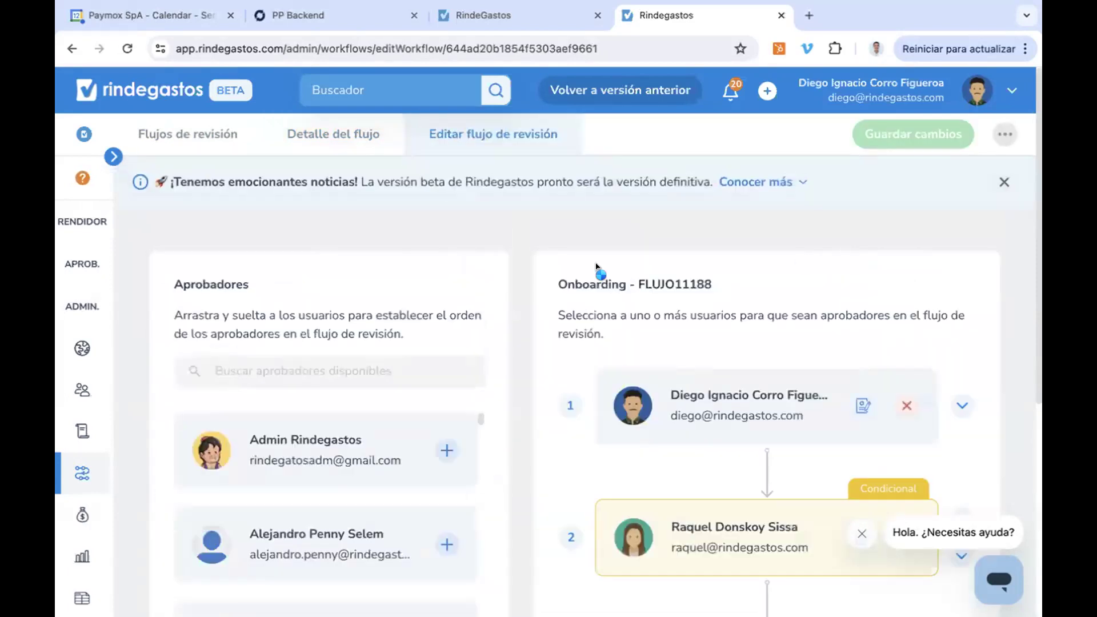
pyautogui.scroll(-3, 751, 455)
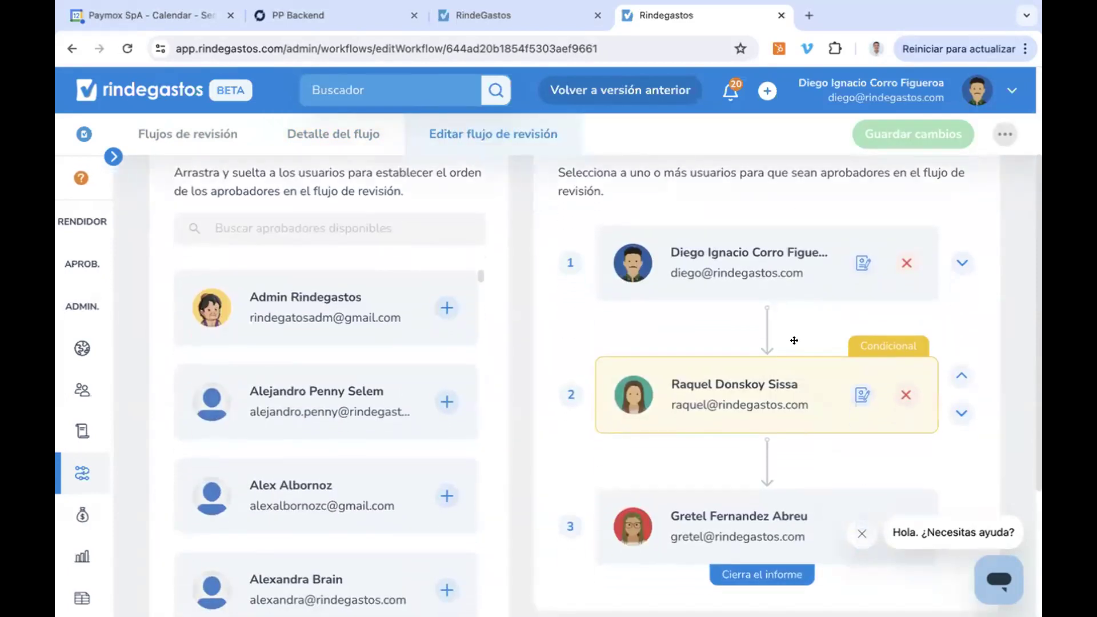
pyautogui.scroll(3, 795, 340)
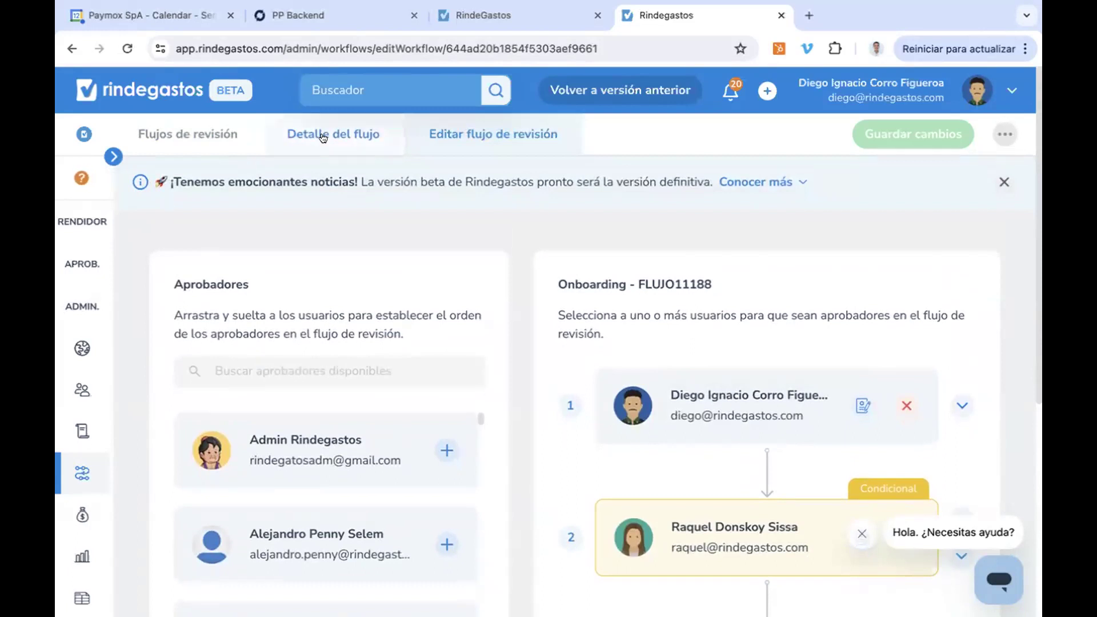
pyautogui.click(323, 137)
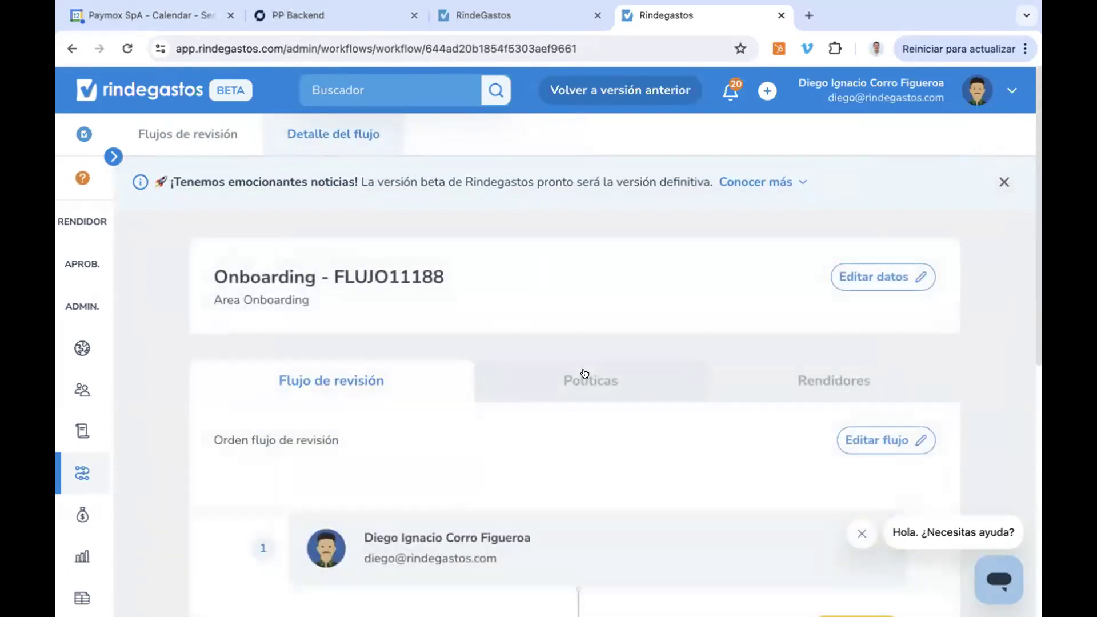
# - View the policies assigned to the Onboarding flow and the expense submitters assigned to it
pyautogui.scroll(-3, 584, 373)
pyautogui.click(612, 241)
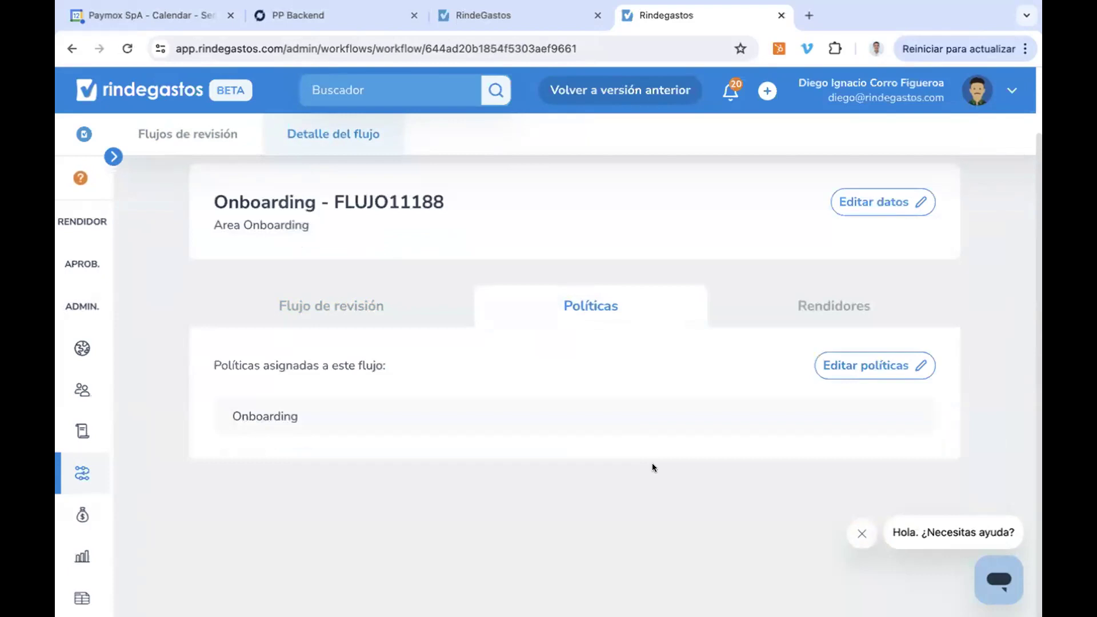
pyautogui.click(825, 309)
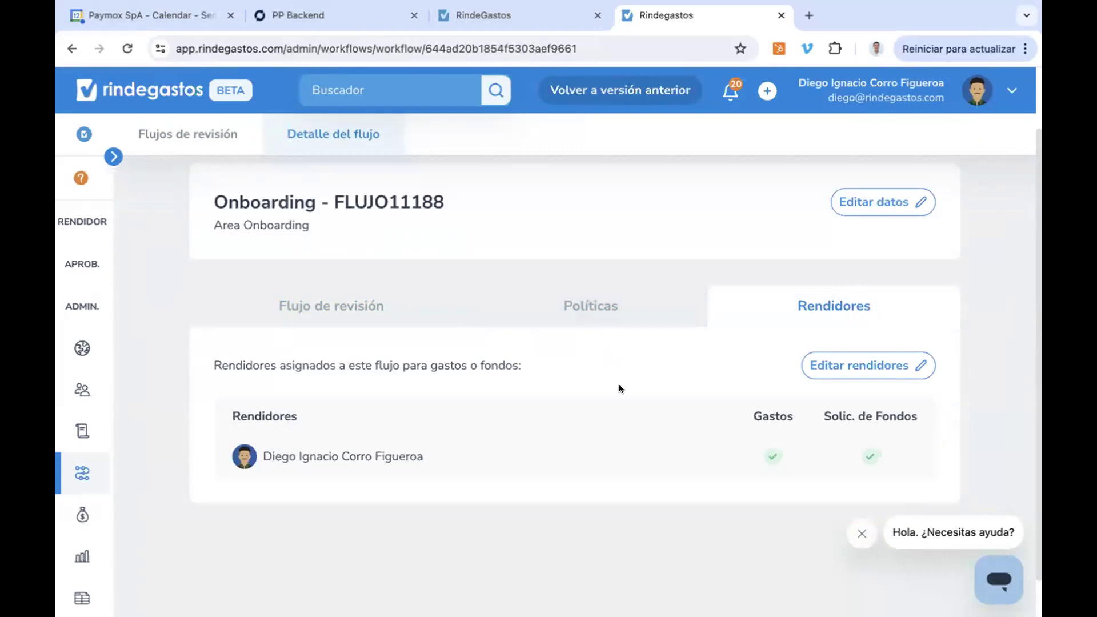
pyautogui.scroll(-2, 619, 384)
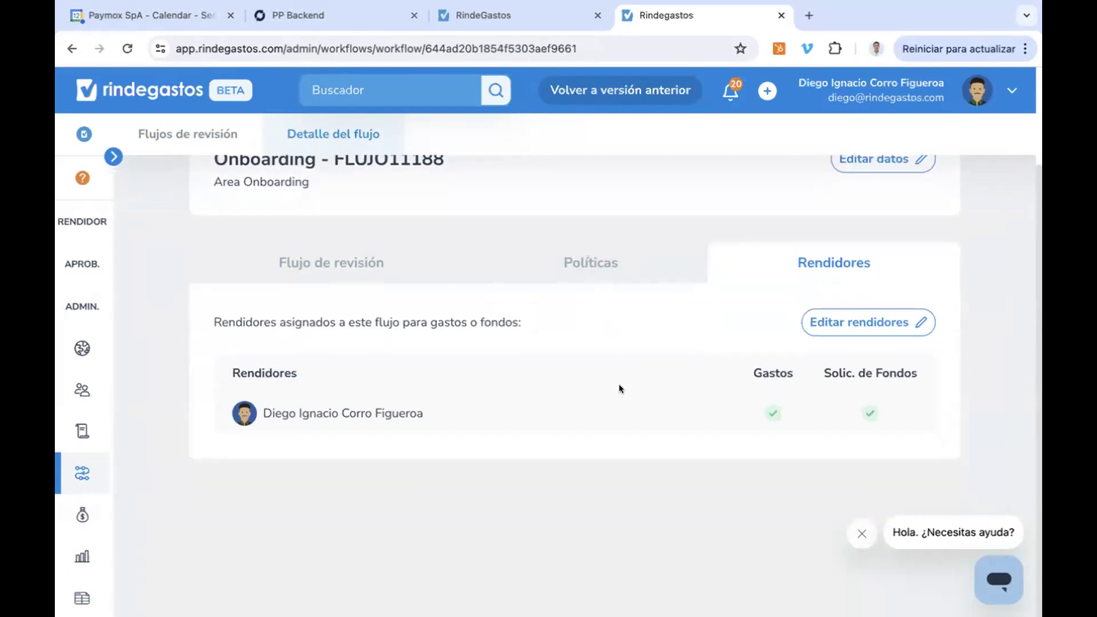
# - Examine the expense and fund request assignments of the Onboarding flow's submitters
pyautogui.scroll(5, 946, 367)
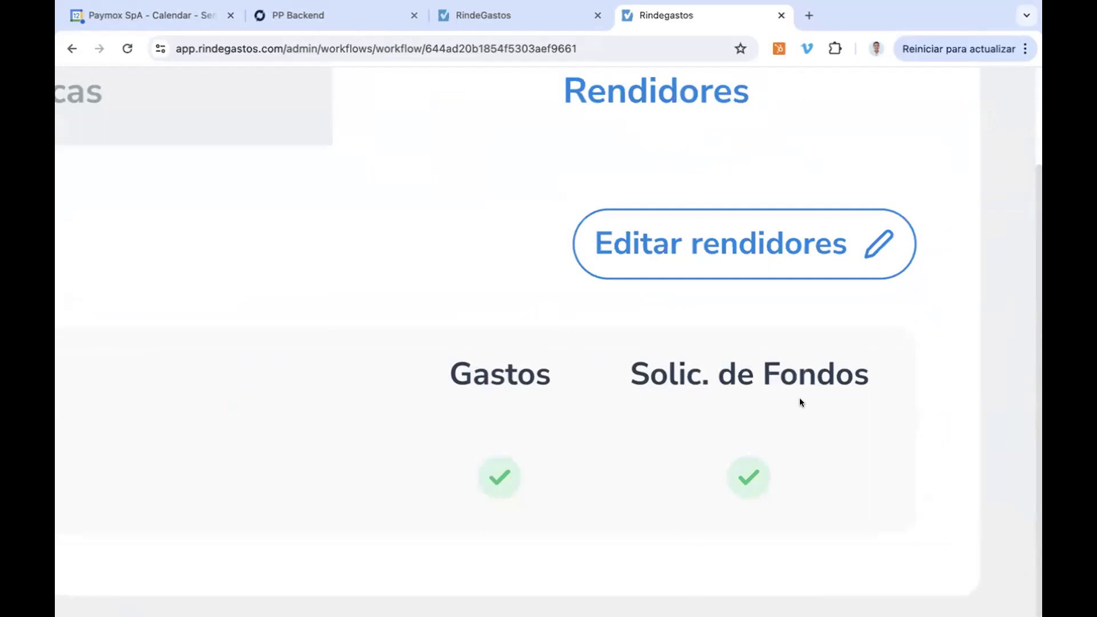
pyautogui.scroll(-5, 800, 398)
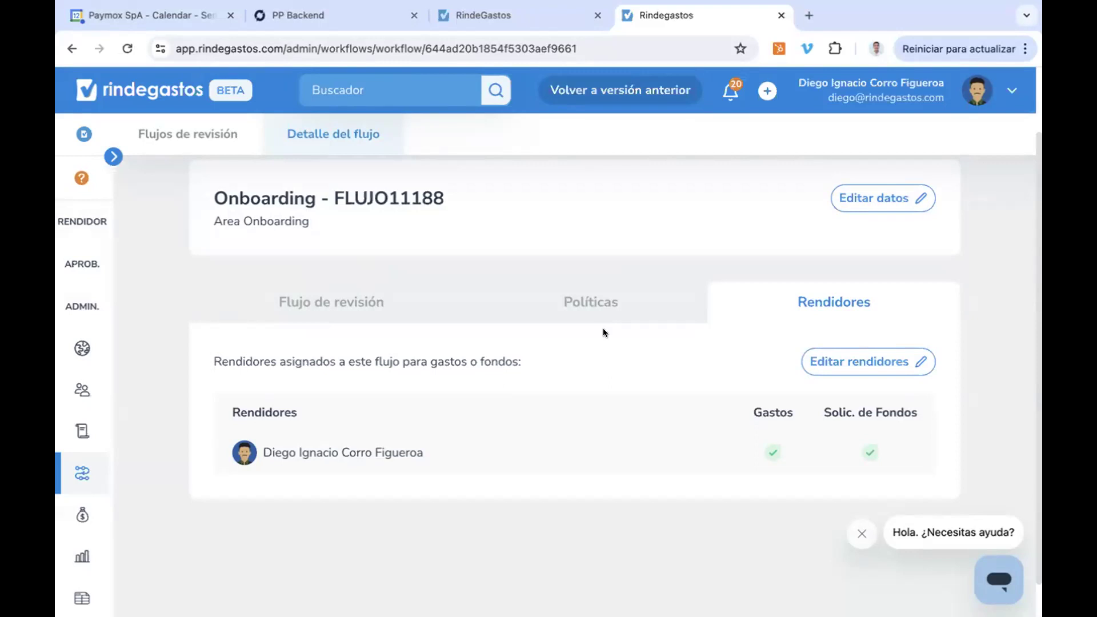
# - Open the administrator's list of expense policies and look through the policies with their assigned flows and currencies
pyautogui.click(91, 429)
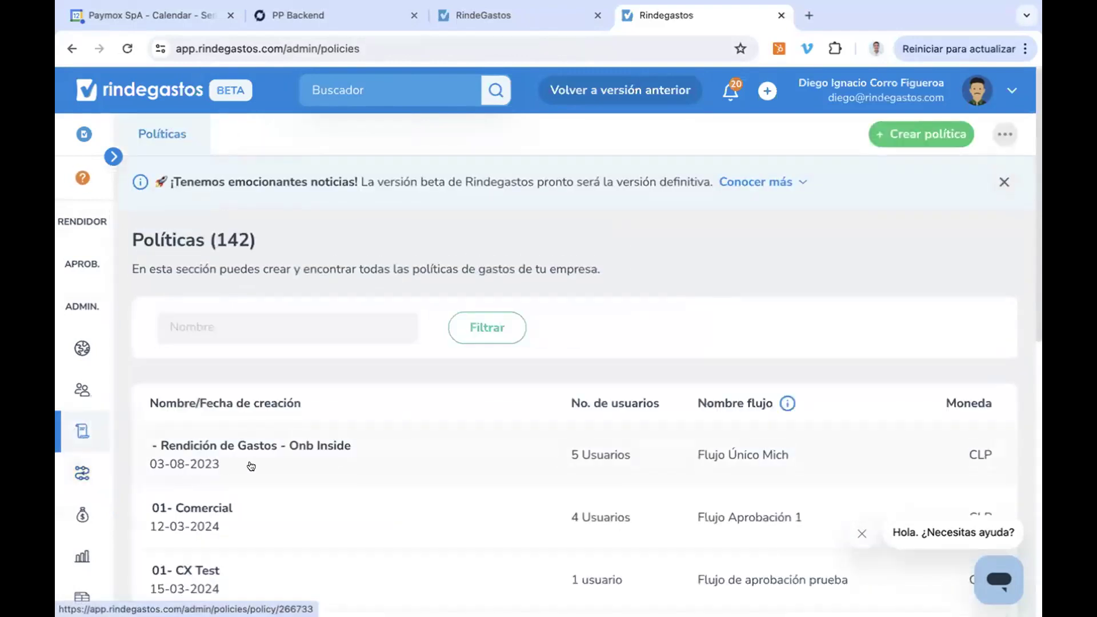
pyautogui.scroll(-10, 250, 465)
pyautogui.scroll(-7, 250, 466)
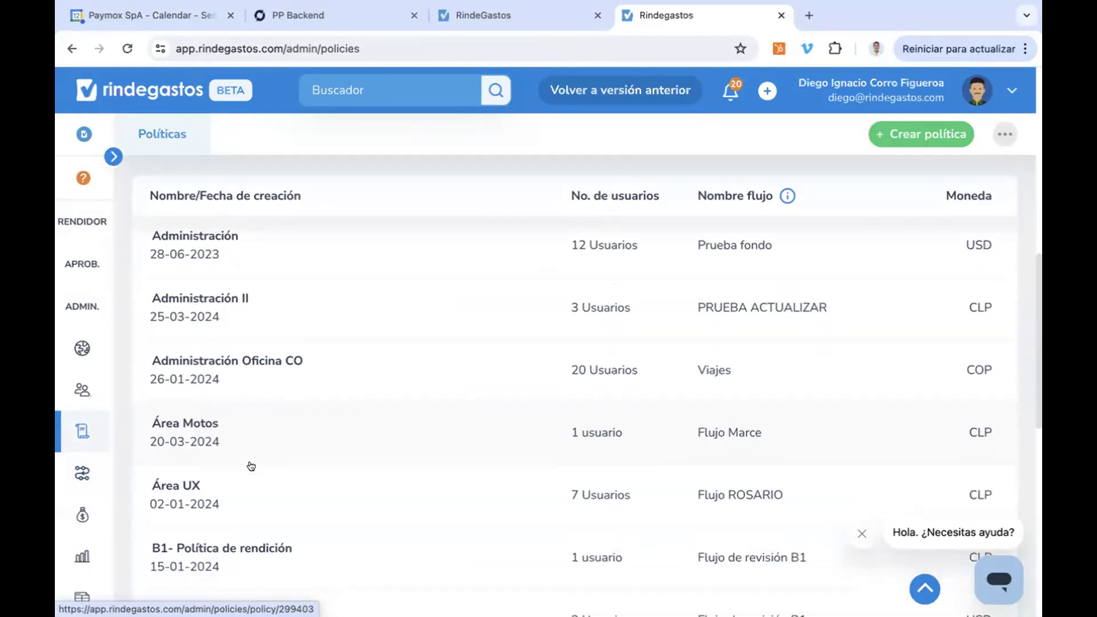
pyautogui.scroll(-3, 251, 466)
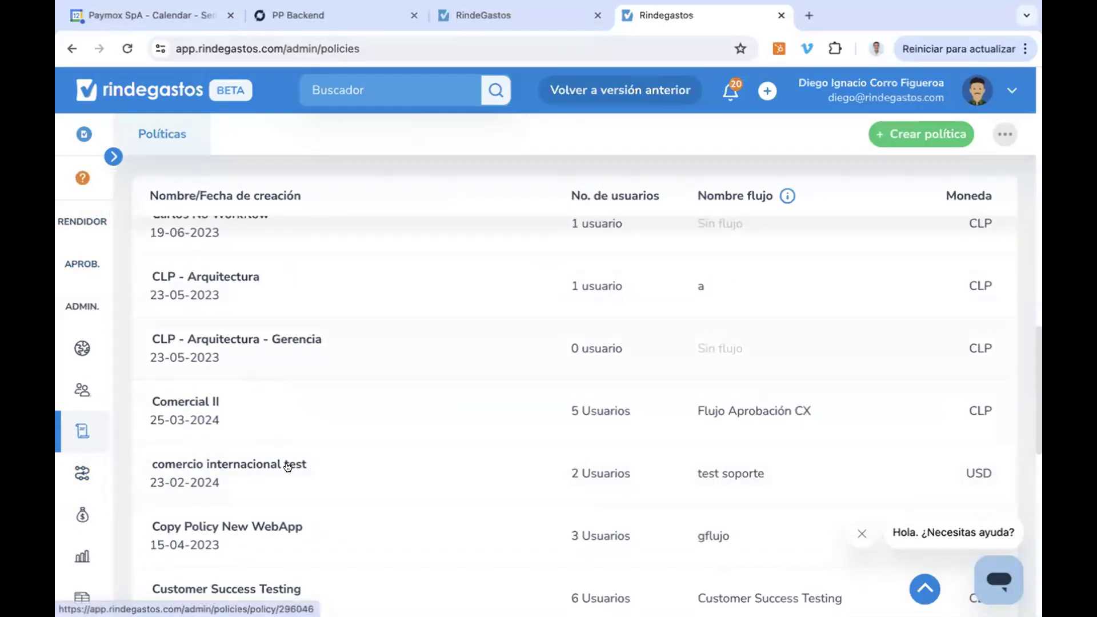
pyautogui.scroll(-7, 289, 466)
pyautogui.scroll(-2, 287, 468)
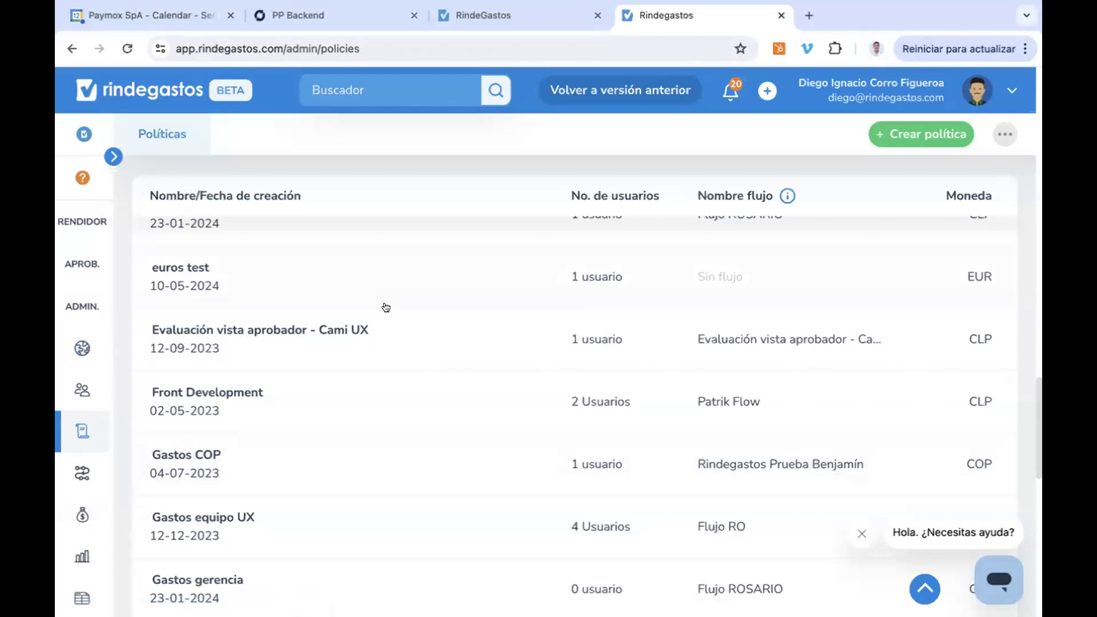
pyautogui.scroll(15, 386, 307)
pyautogui.scroll(10, 386, 308)
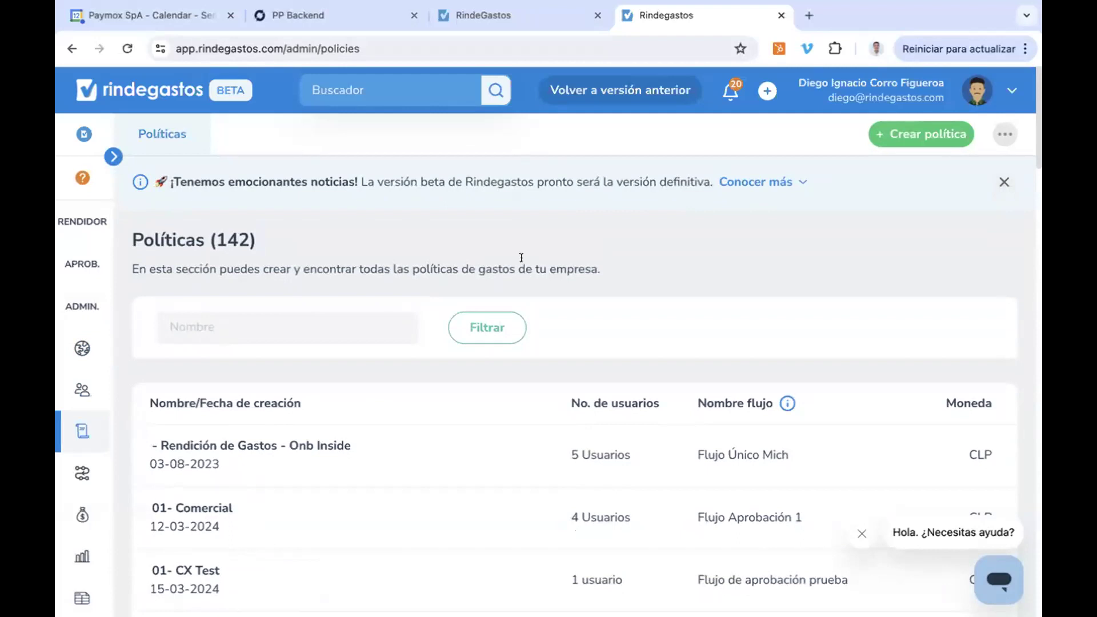
# - Search the policies for "solicitud" and open the Solicitud Onboarding policy
pyautogui.click(267, 320)
pyautogui.write('so')
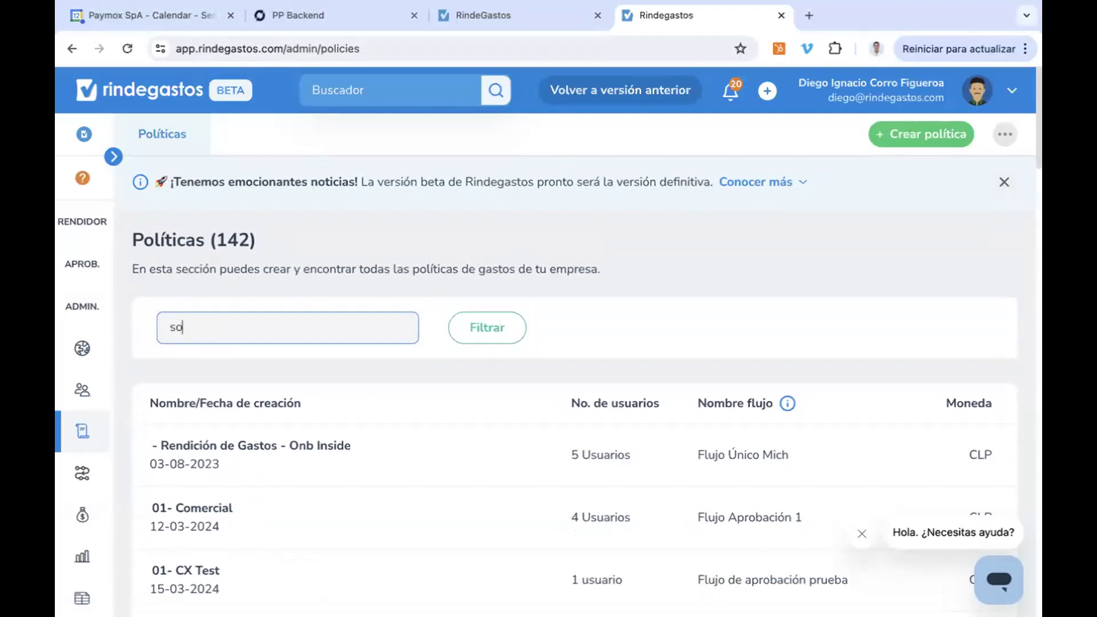
pyautogui.write('licitud')
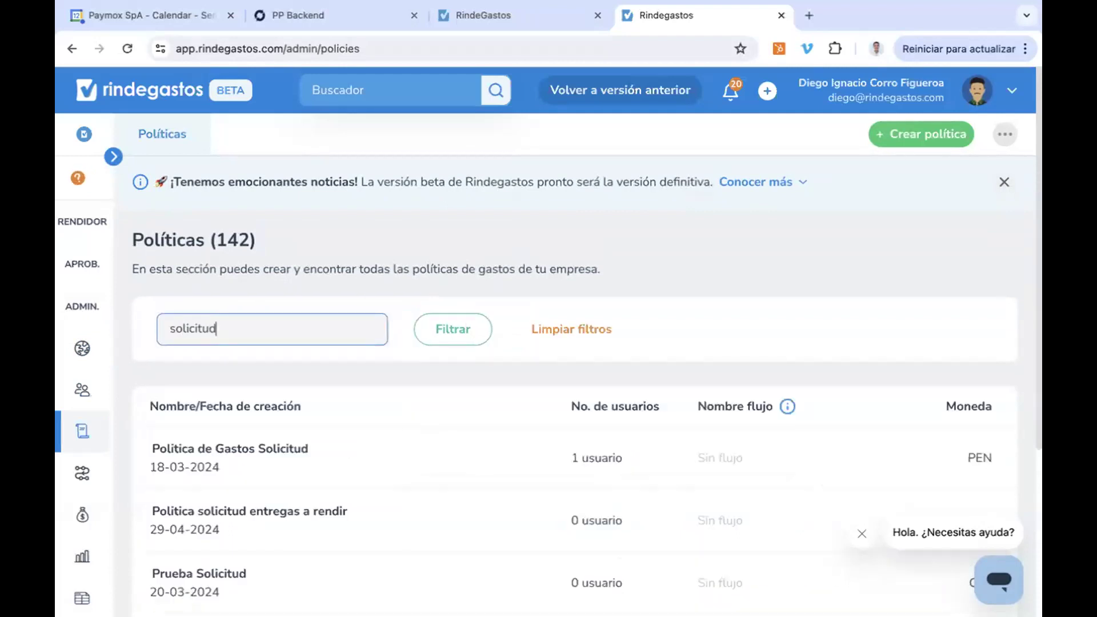
pyautogui.scroll(-4, 274, 480)
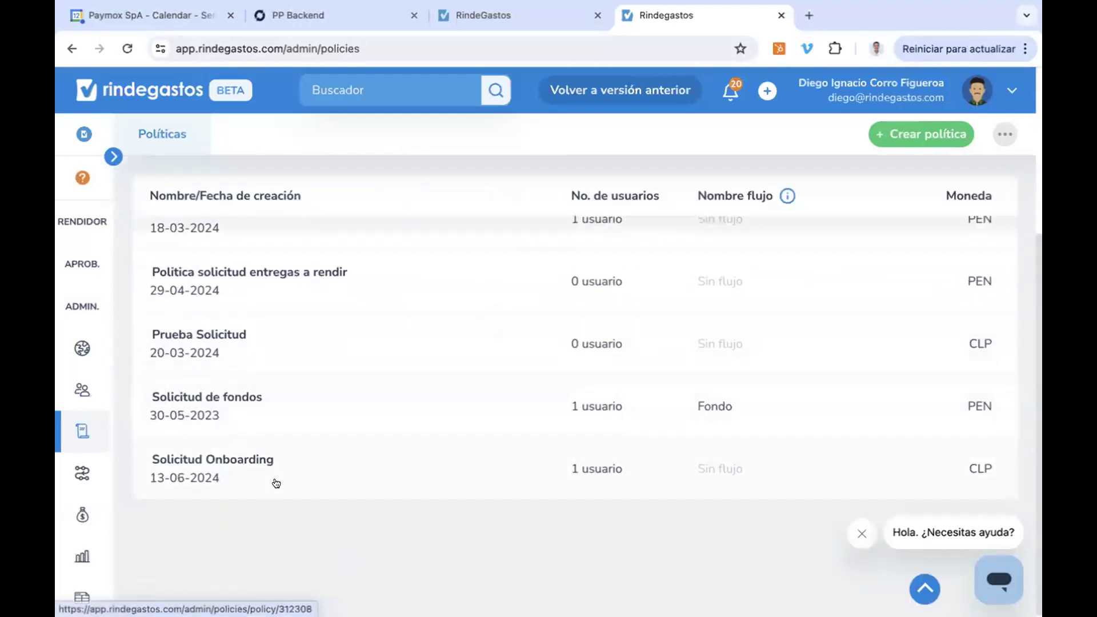
pyautogui.click(275, 481)
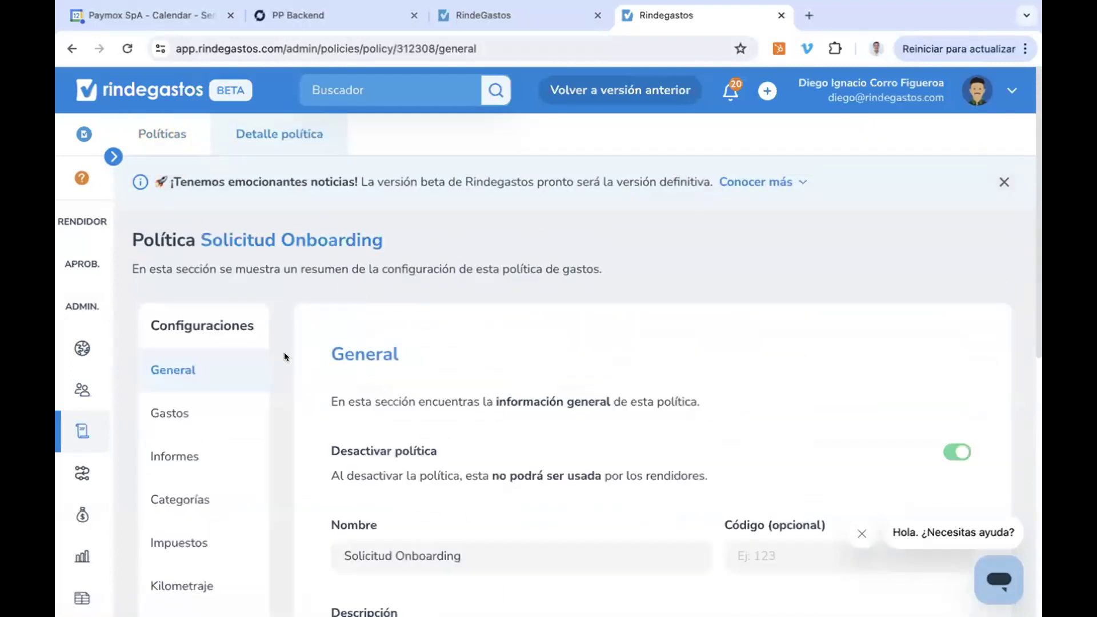
# - Examine the Solicitud Onboarding policy's custom report fields and view the users assigned to it
pyautogui.scroll(-3, 284, 355)
pyautogui.click(212, 334)
pyautogui.scroll(-5, 308, 330)
pyautogui.scroll(-3, 307, 329)
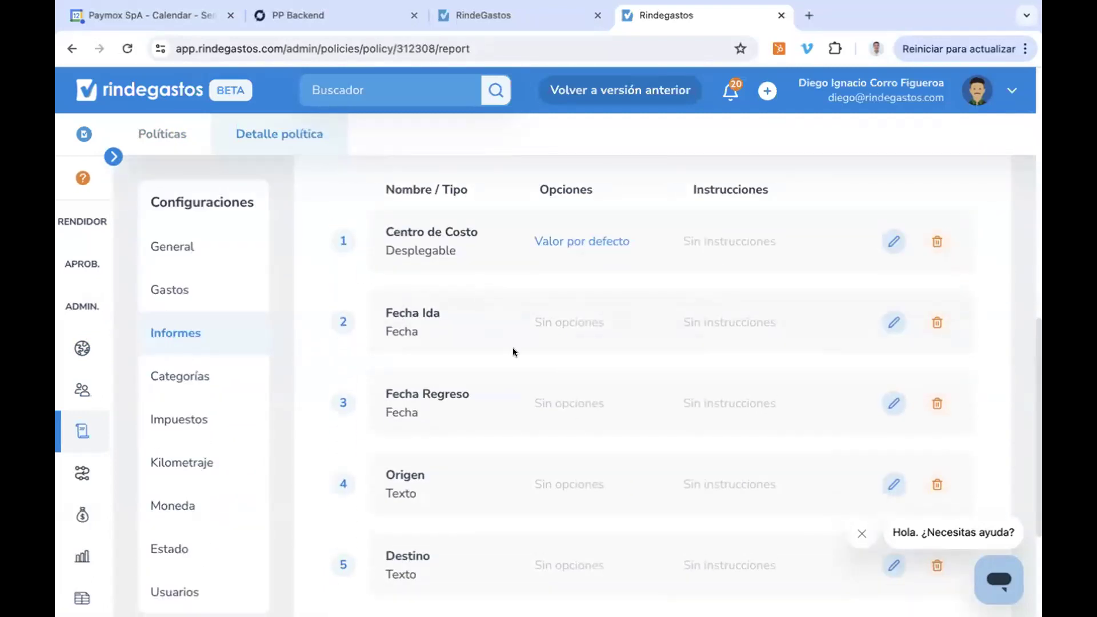
pyautogui.scroll(-1, 513, 351)
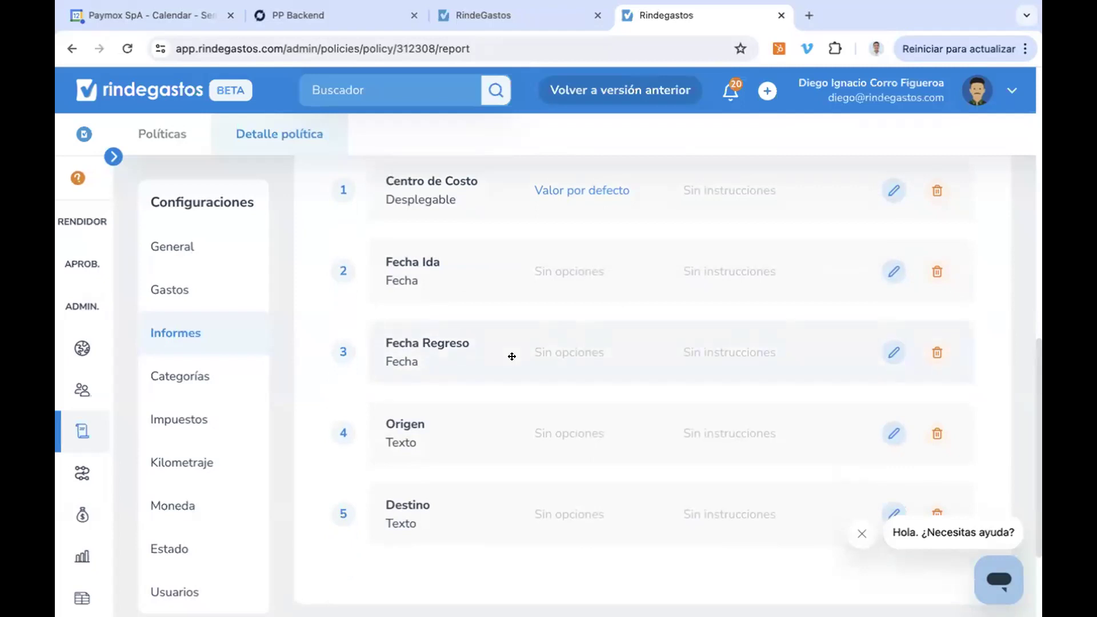
pyautogui.scroll(-3, 512, 356)
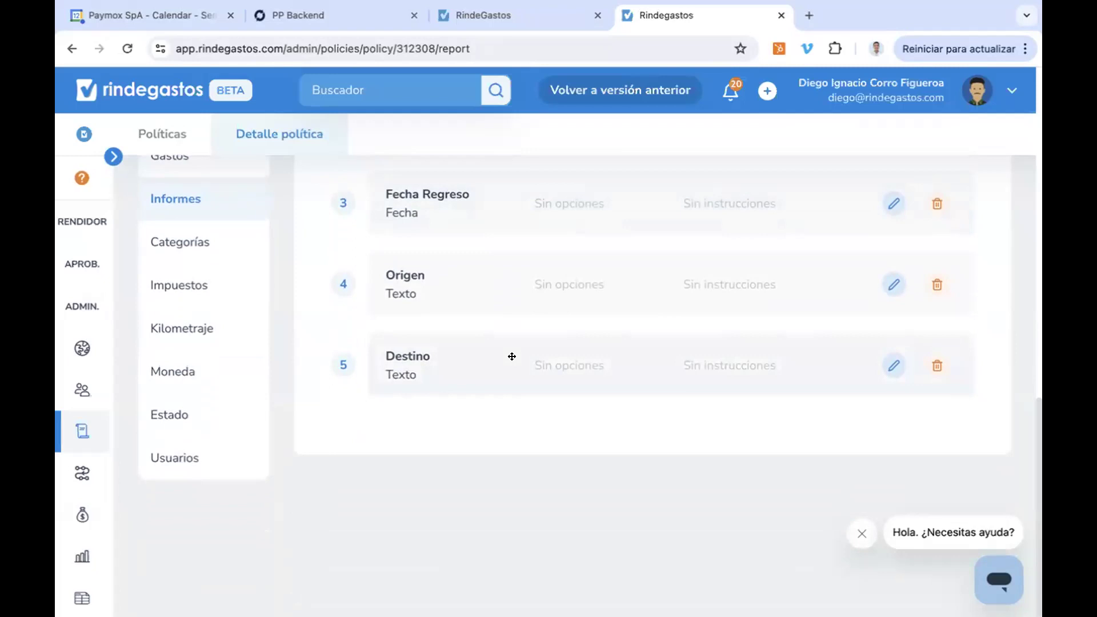
pyautogui.scroll(10, 407, 340)
pyautogui.scroll(-9, 170, 469)
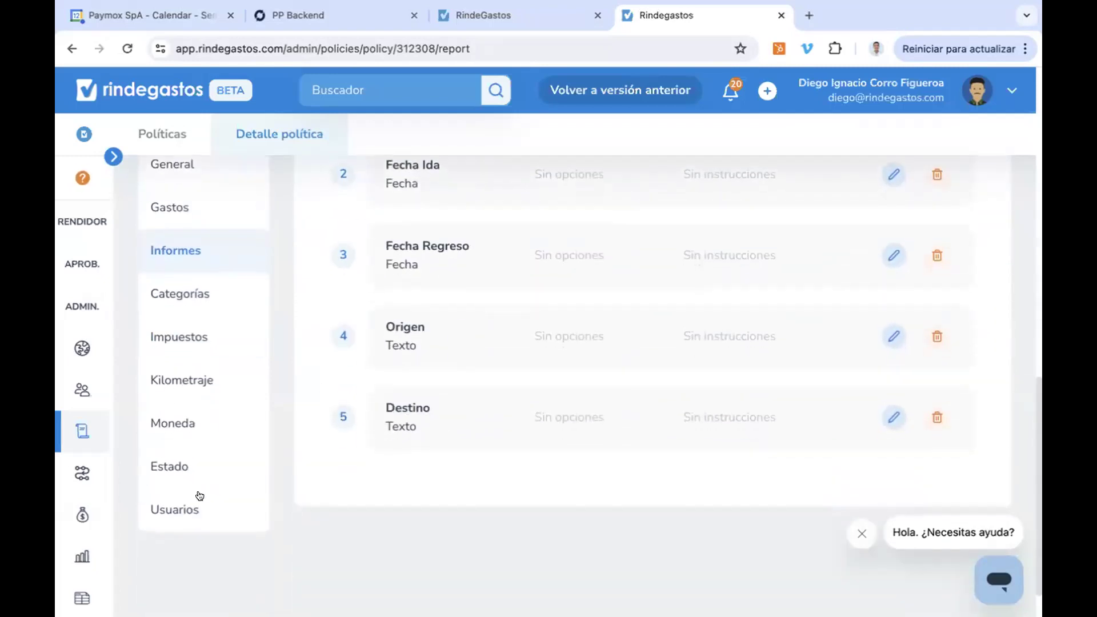
pyautogui.click(200, 507)
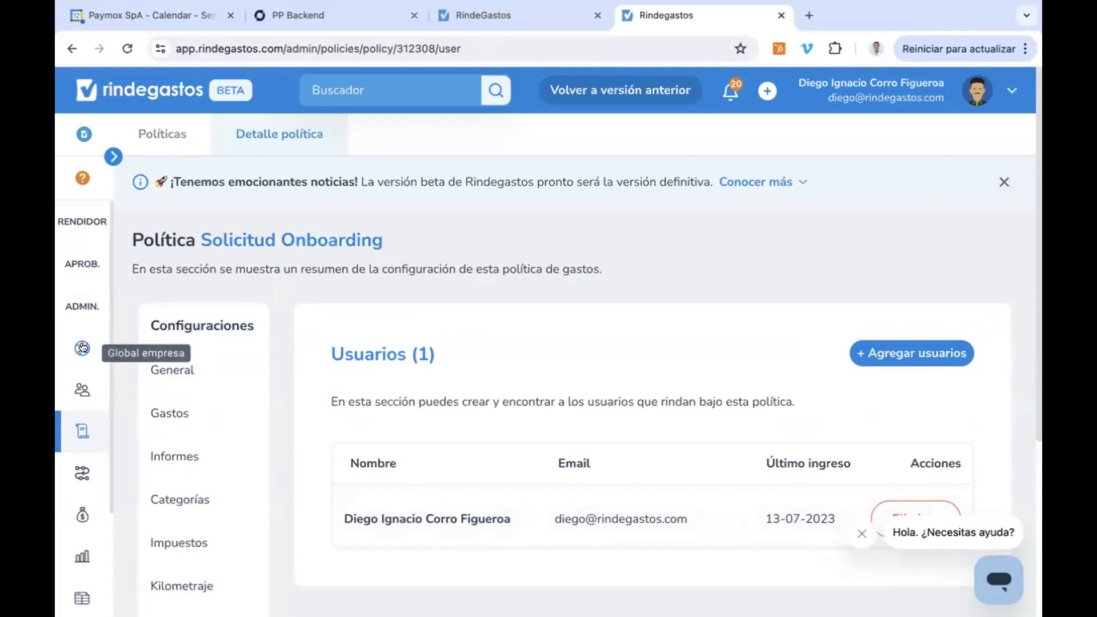
# - Open the administrator's fund request configuration and examine its currency limits, maximum requests per user and categories
pyautogui.scroll(-2, 64, 435)
pyautogui.click(80, 439)
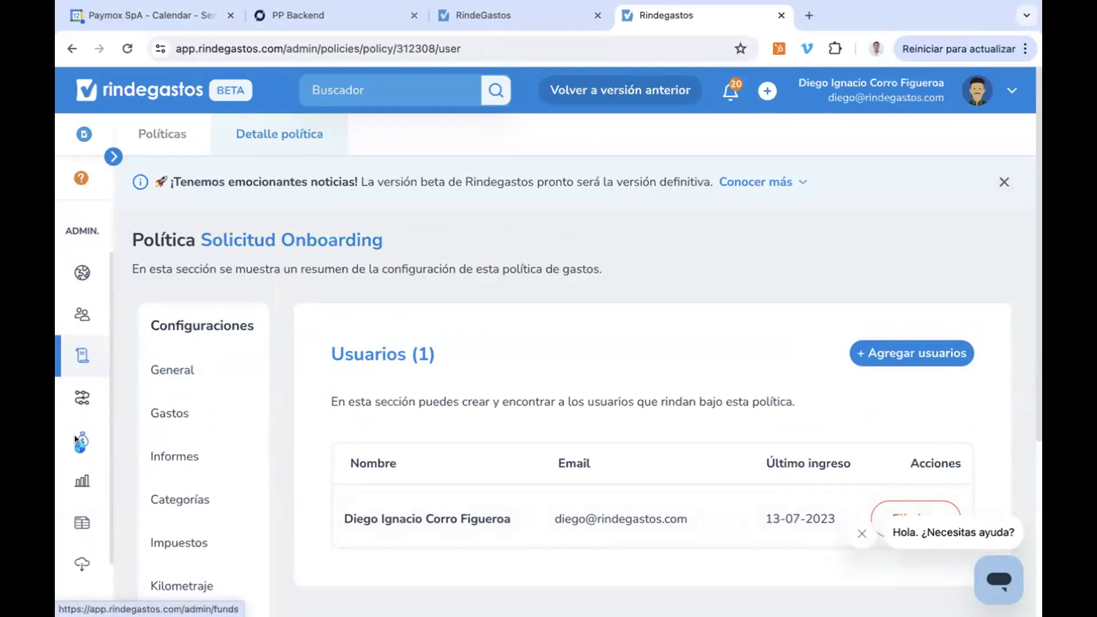
pyautogui.click(248, 413)
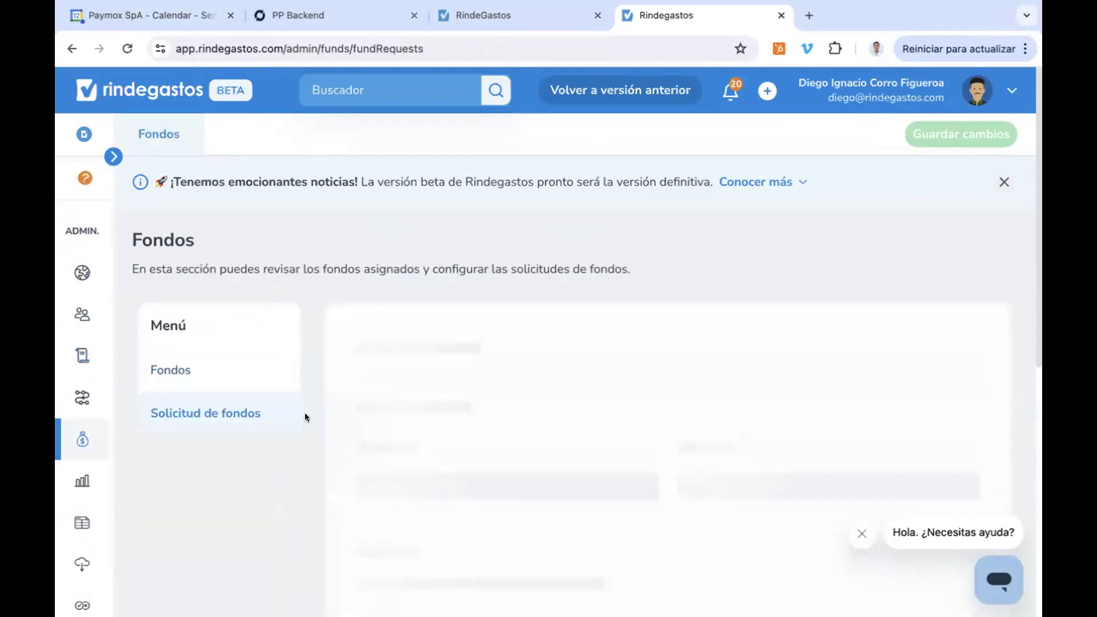
pyautogui.scroll(-2, 304, 413)
pyautogui.scroll(-3, 304, 413)
pyautogui.scroll(7, 349, 412)
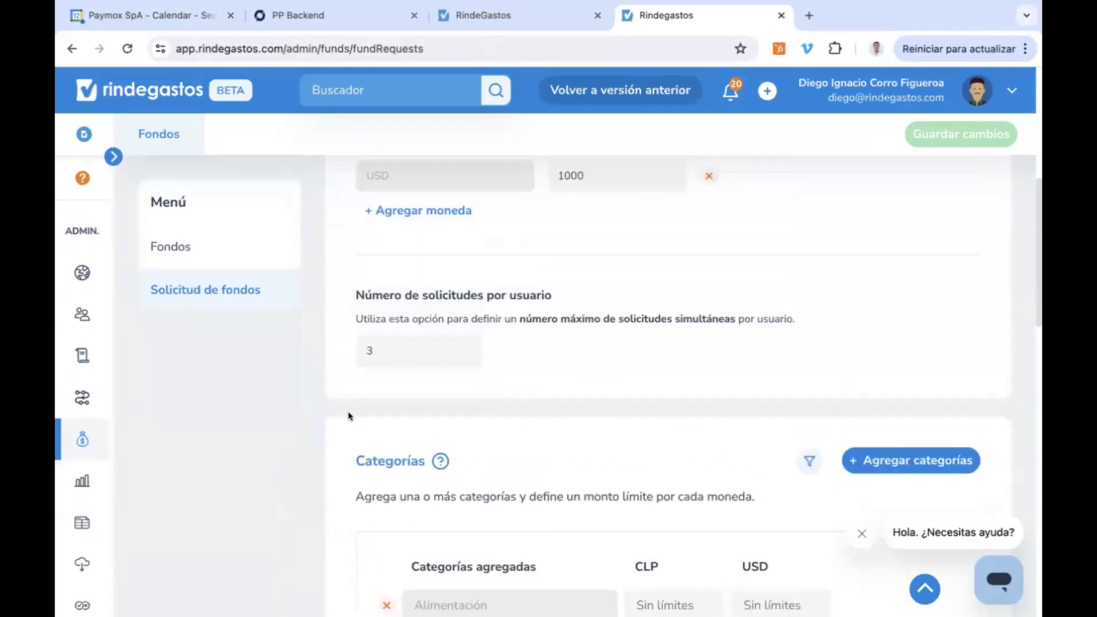
pyautogui.scroll(3, 348, 417)
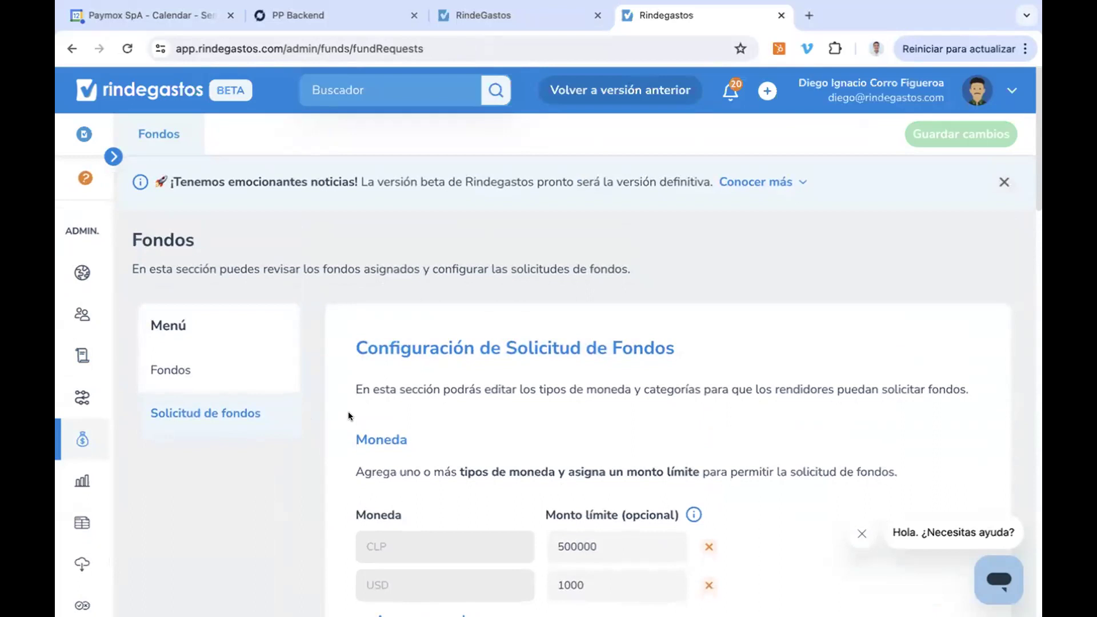
pyautogui.scroll(3, 76, 231)
# - Open the submitter's own fund requests and start creating a new request
pyautogui.click(79, 224)
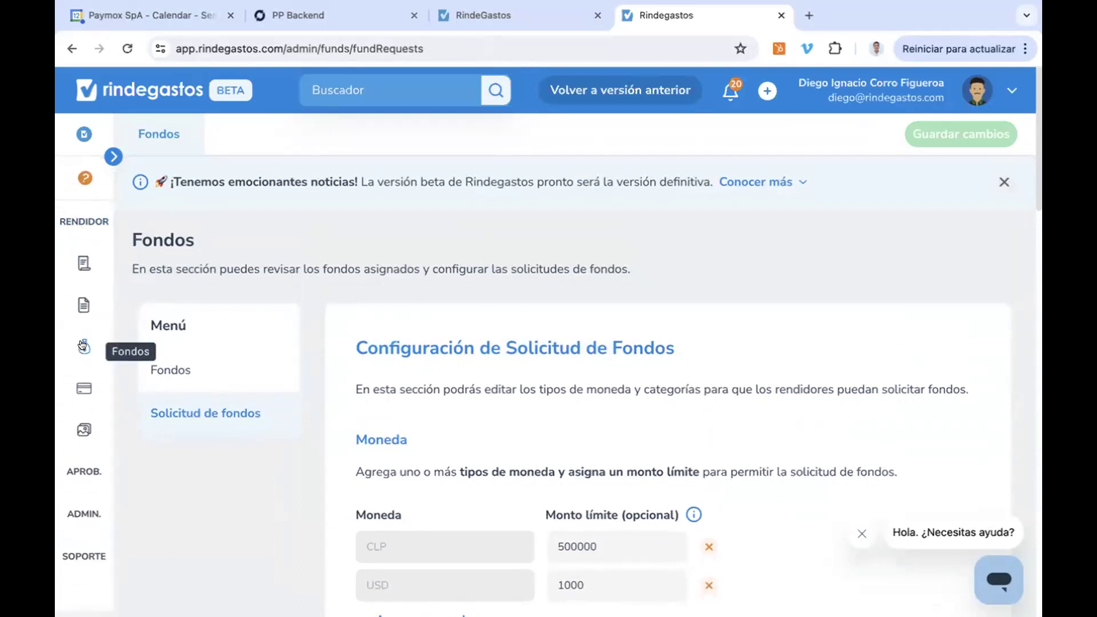
pyautogui.click(85, 347)
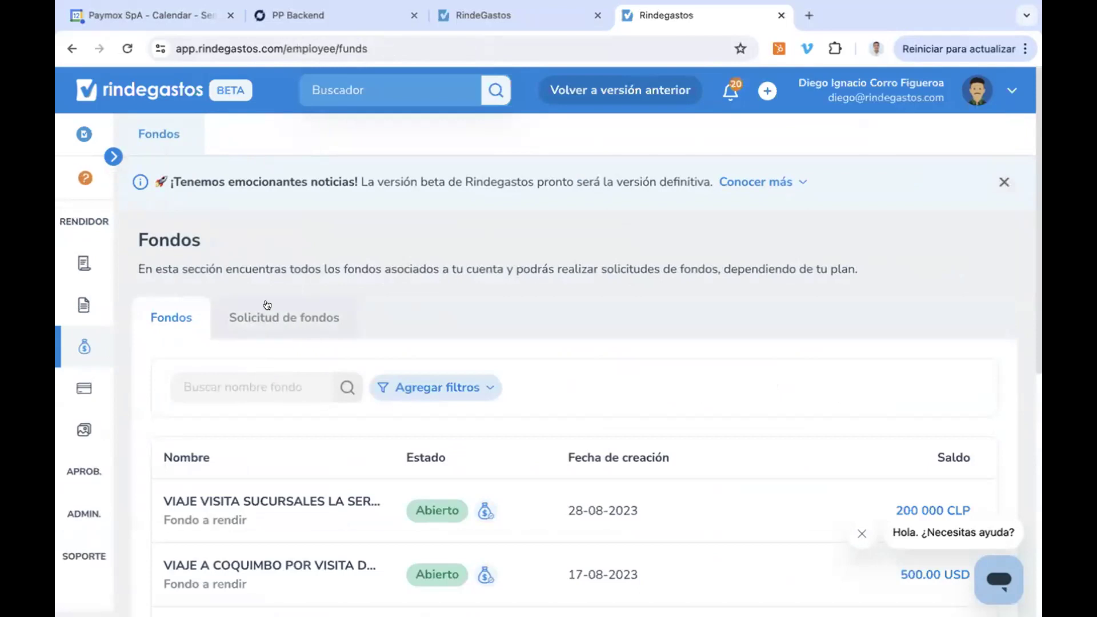
pyautogui.click(265, 307)
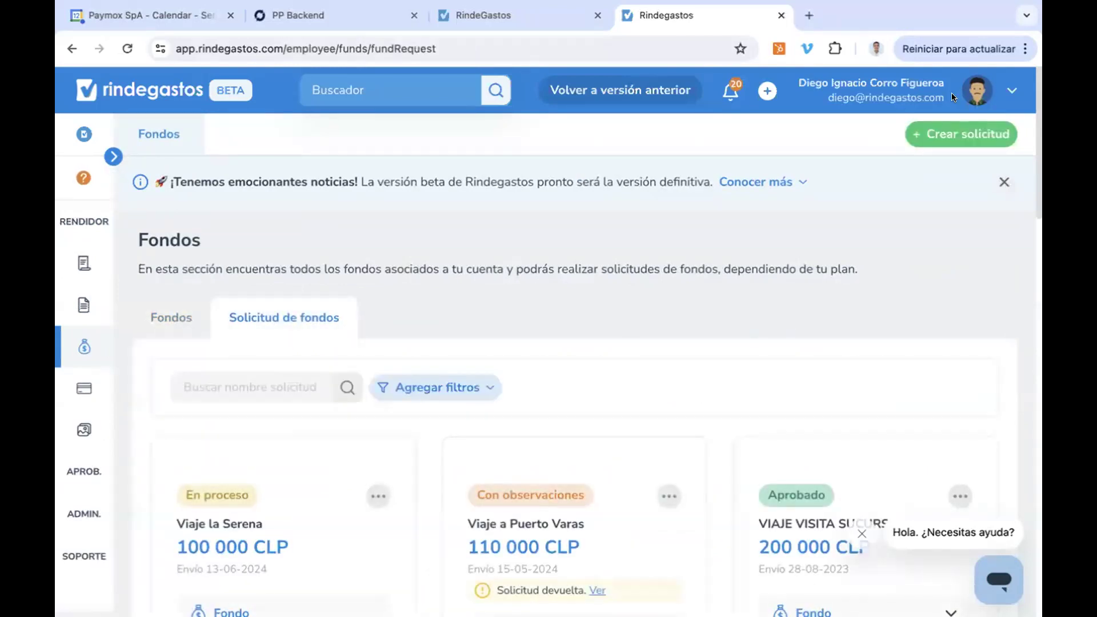
pyautogui.click(952, 139)
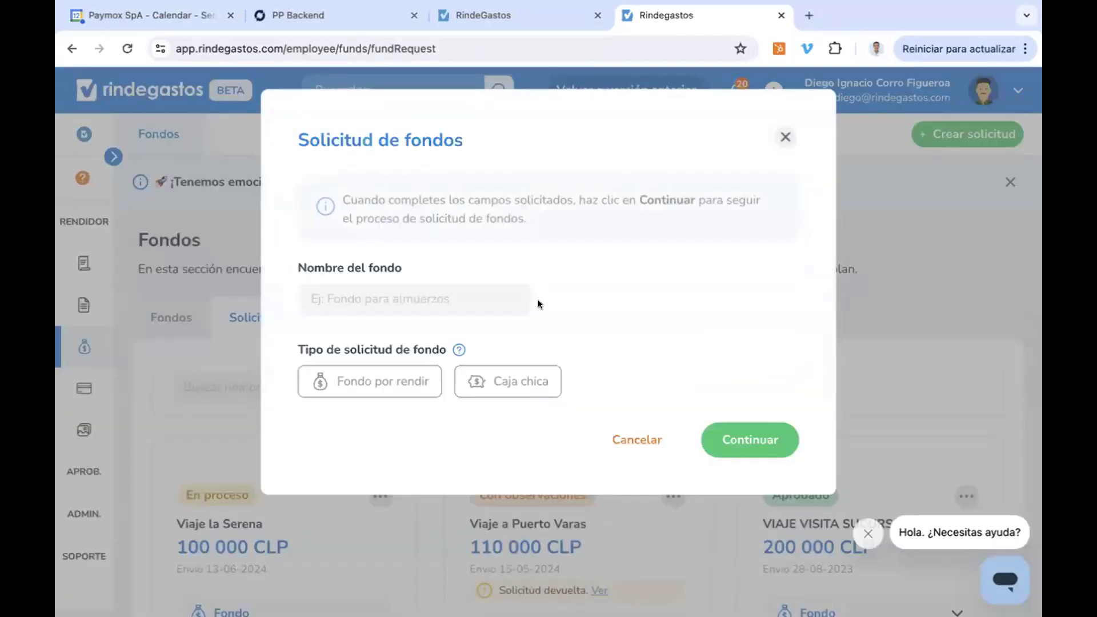
# - Create the fund request "Viaje a Coquimbo" as a Fondo por rendir under the Solicitud Onboarding policy
pyautogui.click(393, 294)
pyautogui.write('Viaje a Coquimbo')
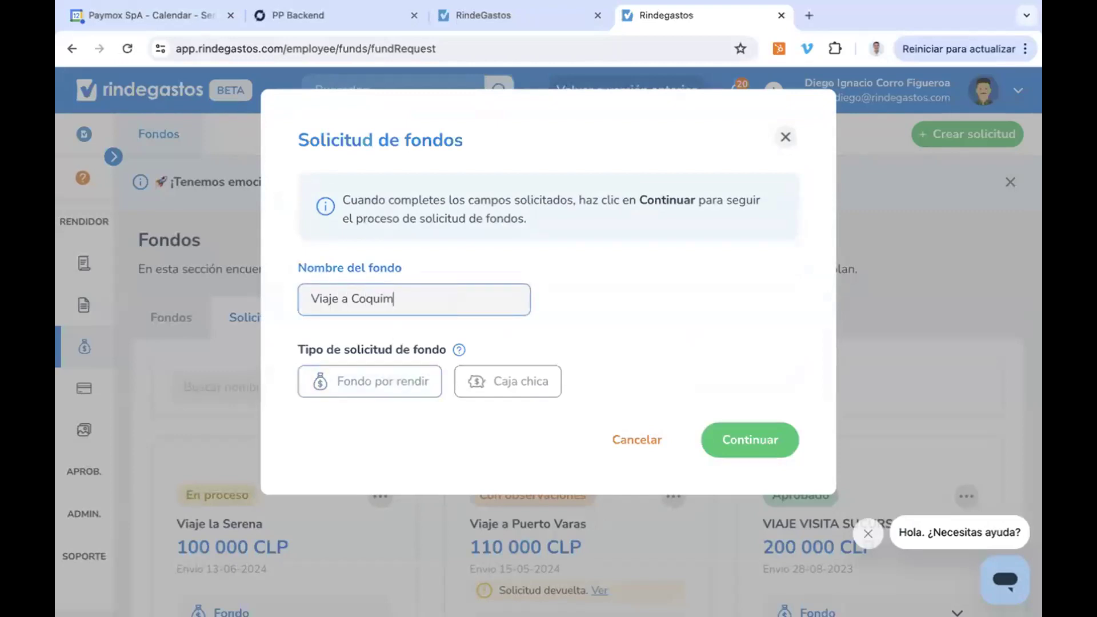
pyautogui.click(352, 369)
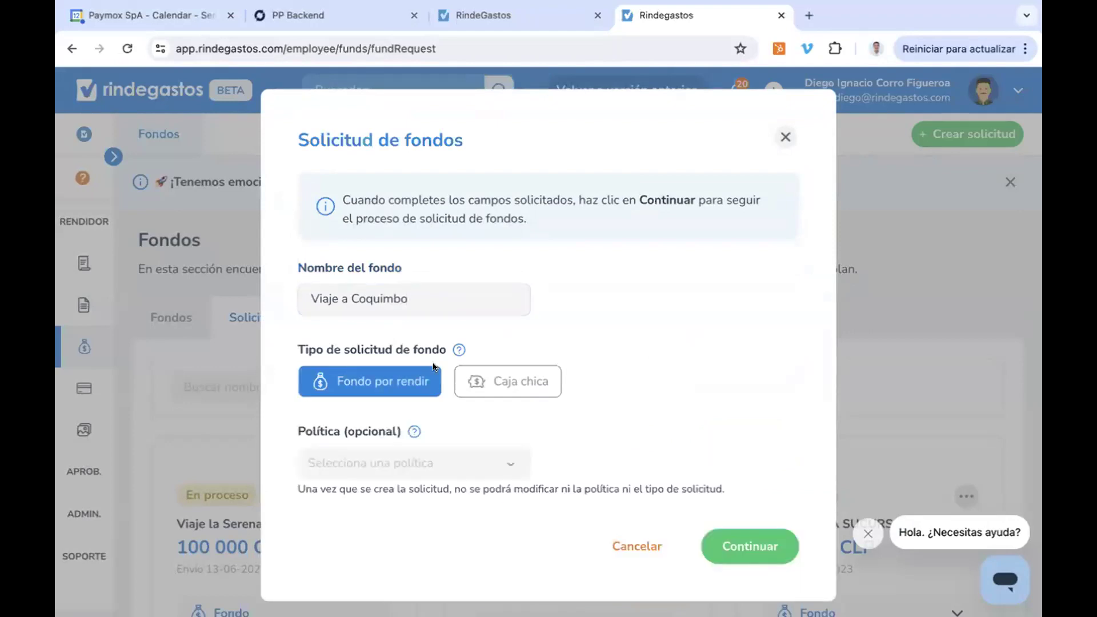
pyautogui.click(485, 464)
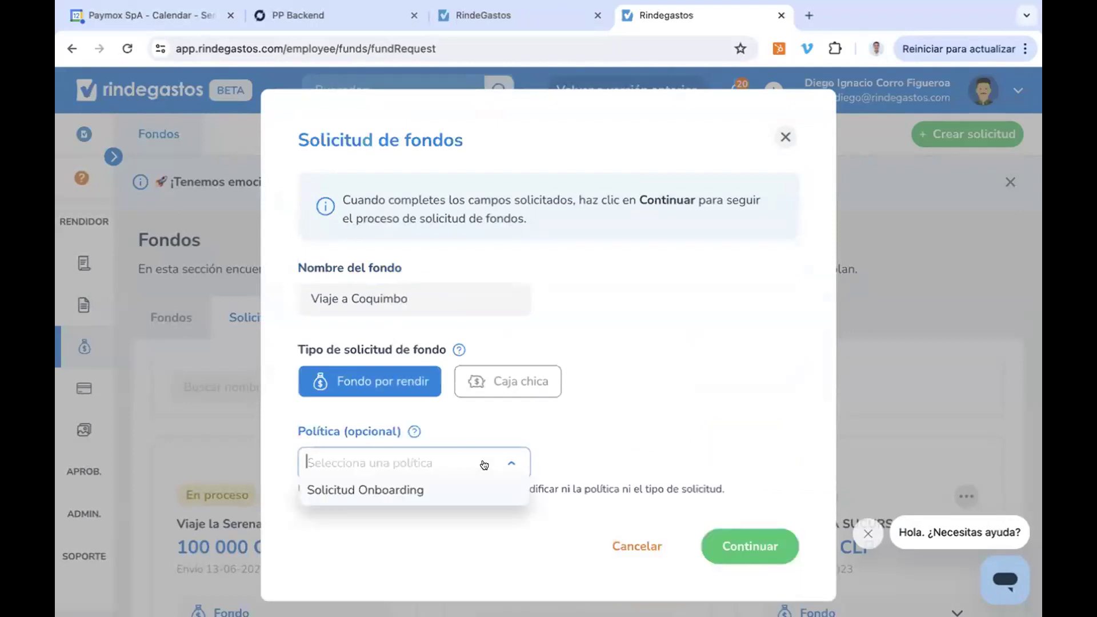
pyautogui.click(403, 491)
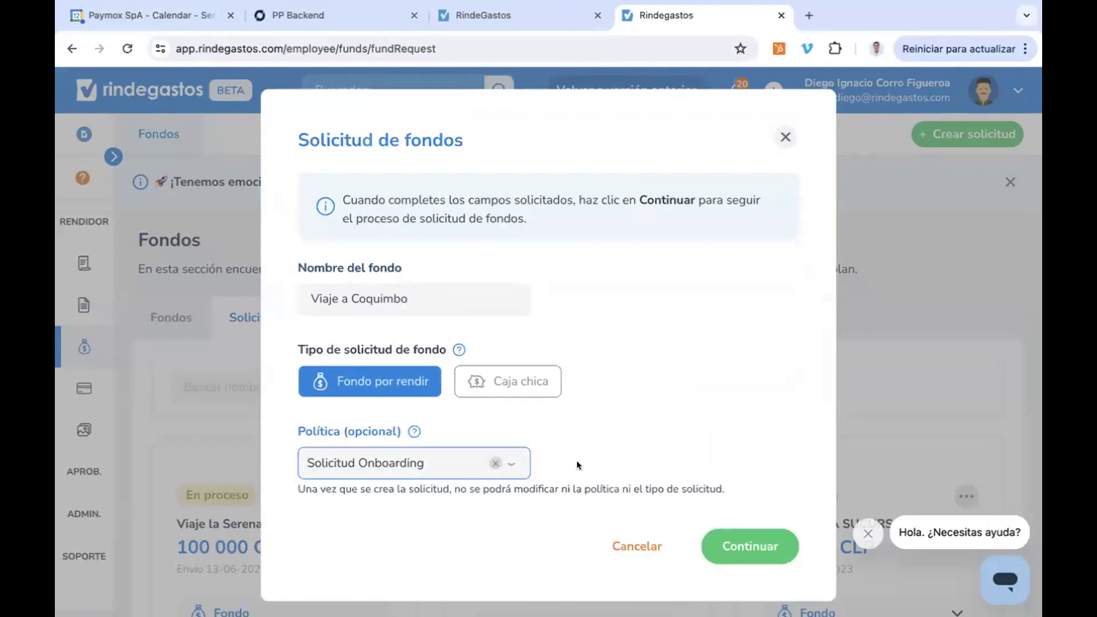
pyautogui.click(733, 540)
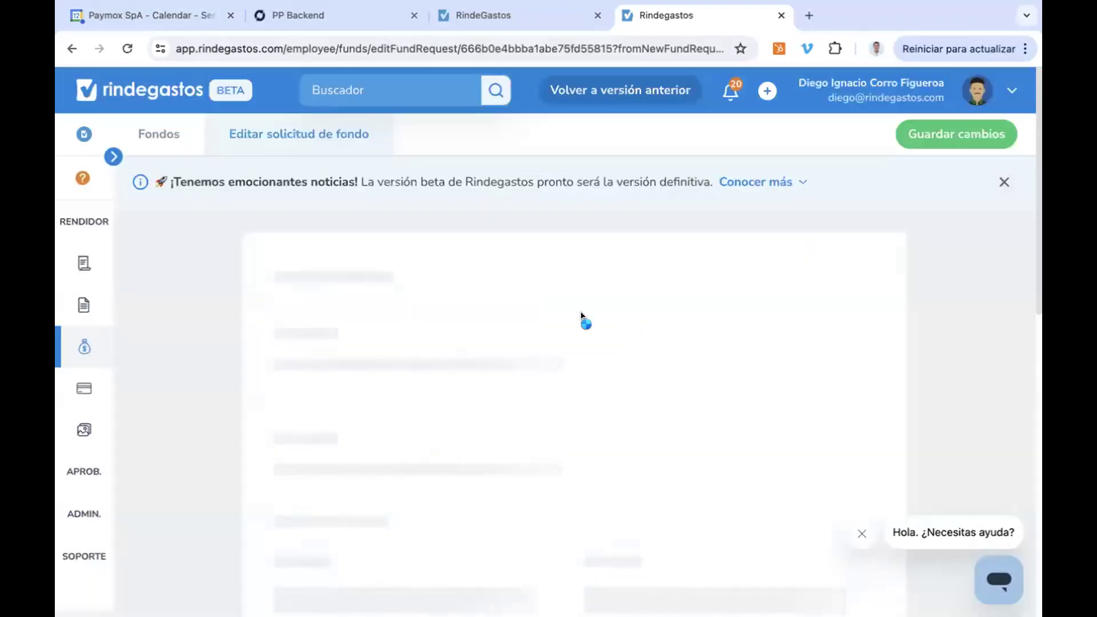
# - Set the fund request's Centro de Costo to Onboarding in its custom data
pyautogui.scroll(-4, 534, 306)
pyautogui.scroll(-6, 534, 306)
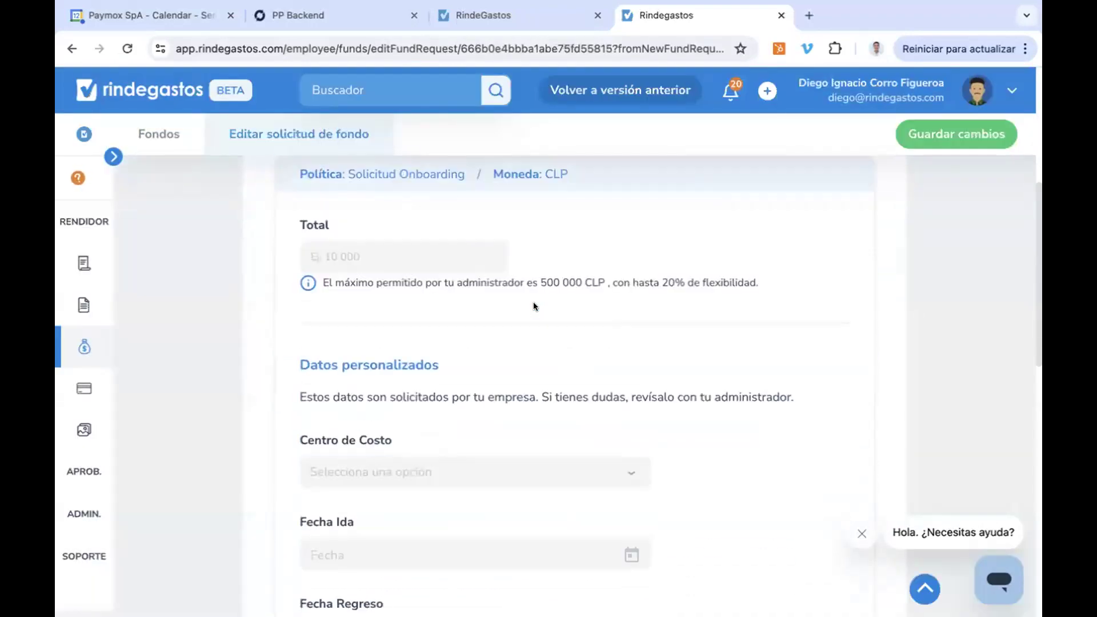
pyautogui.click(569, 304)
pyautogui.click(513, 323)
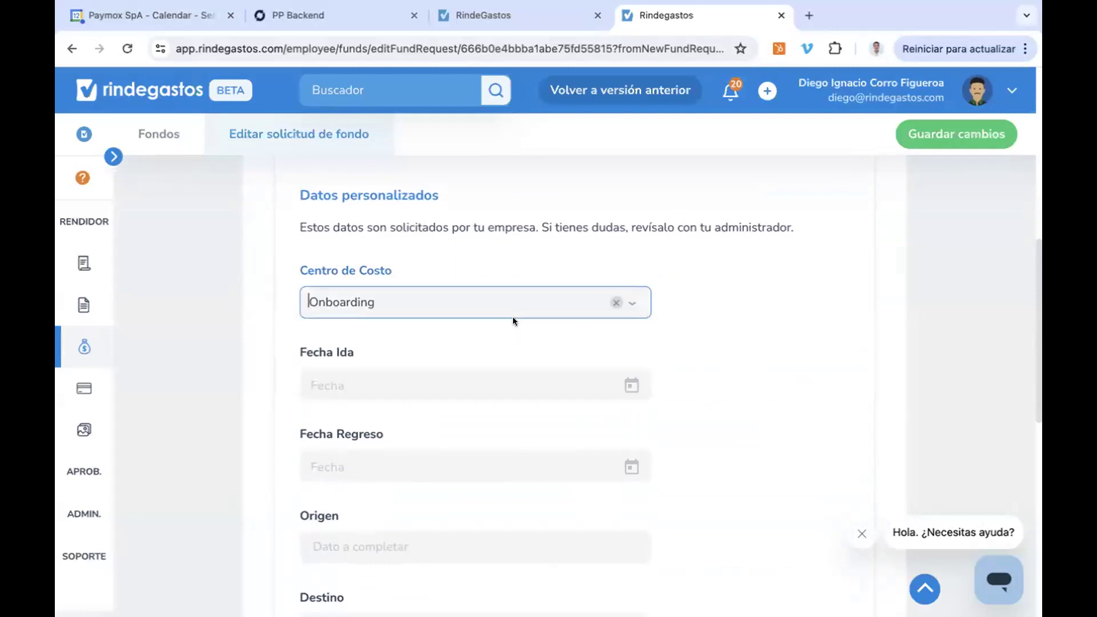
# - Set the fund request's Fecha Ida to 16/6/2024 and its Fecha Regreso to 19/6/2024
pyautogui.scroll(-1, 626, 349)
pyautogui.click(482, 321)
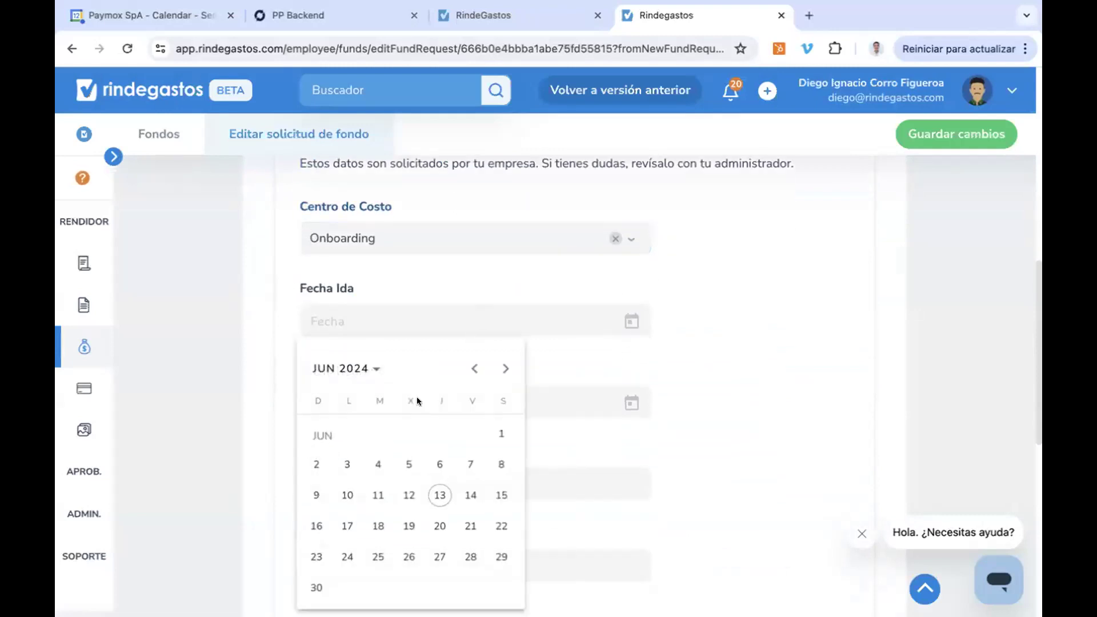
pyautogui.click(317, 518)
pyautogui.click(464, 412)
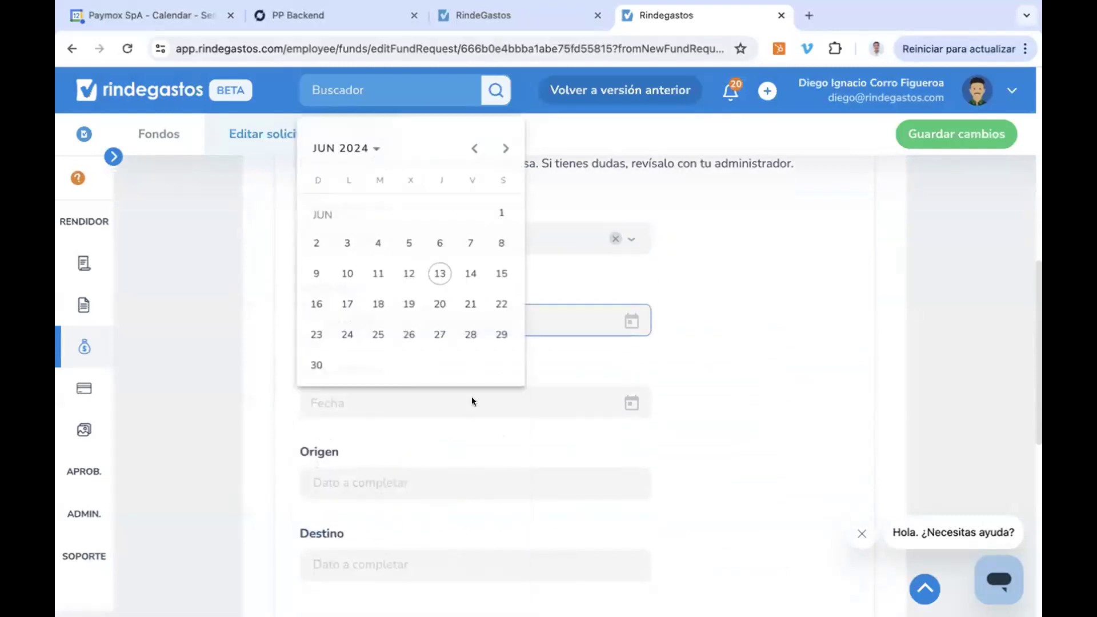
pyautogui.click(407, 303)
# - Examine the empty Origen and Destino fields in the fund request's custom data, then return to its general data
pyautogui.scroll(-2, 439, 341)
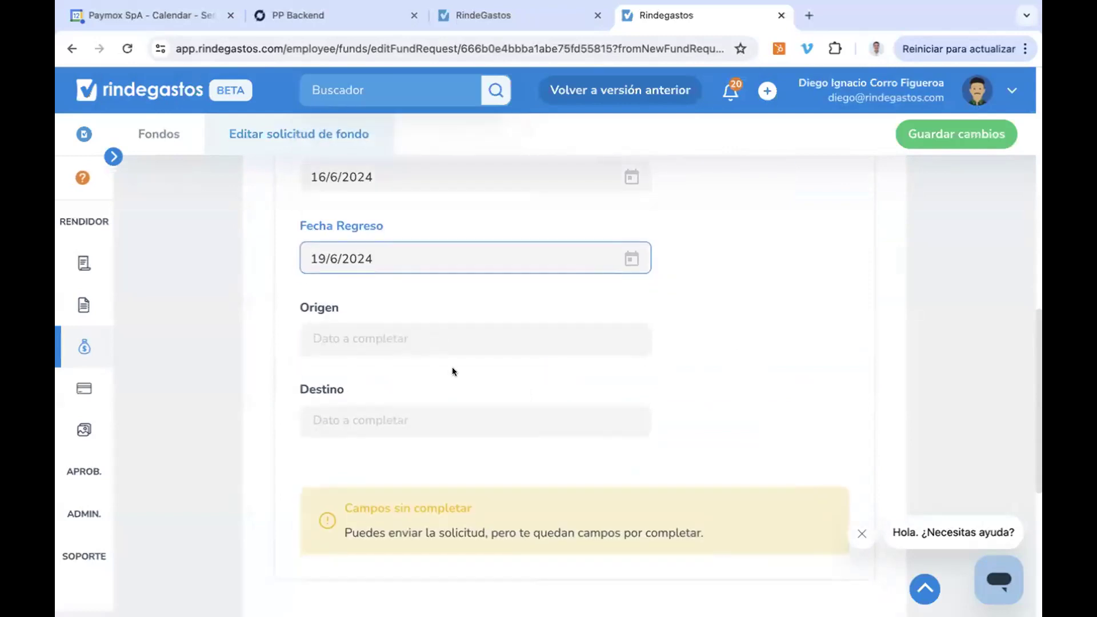
pyautogui.click(429, 331)
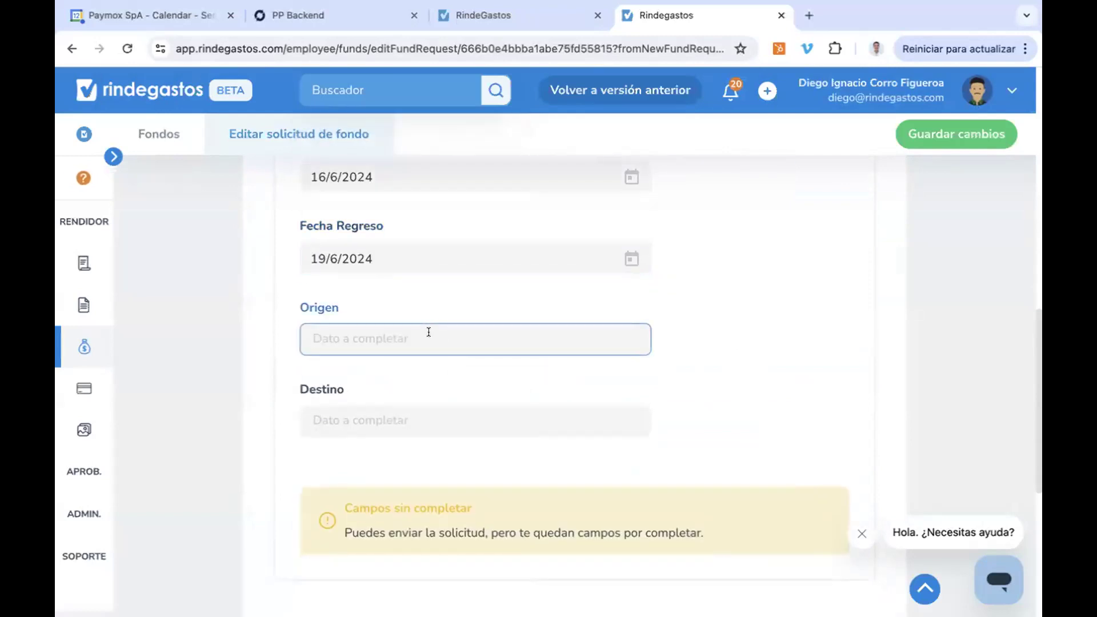
pyautogui.scroll(4, 691, 360)
pyautogui.scroll(6, 691, 364)
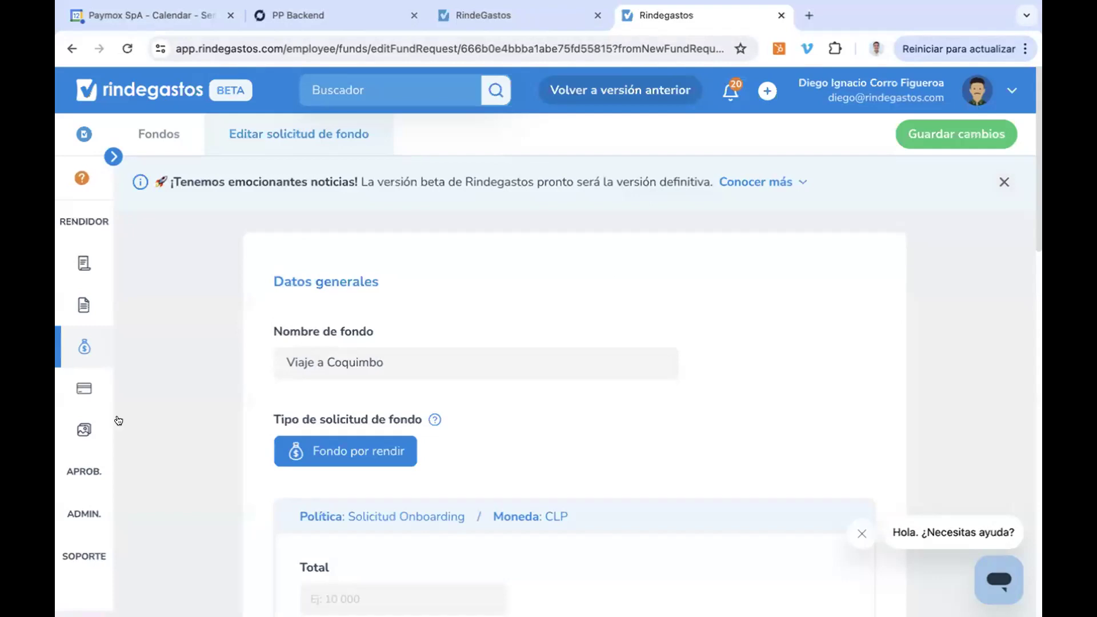
# - Open the administrator's list of review flows
pyautogui.click(84, 514)
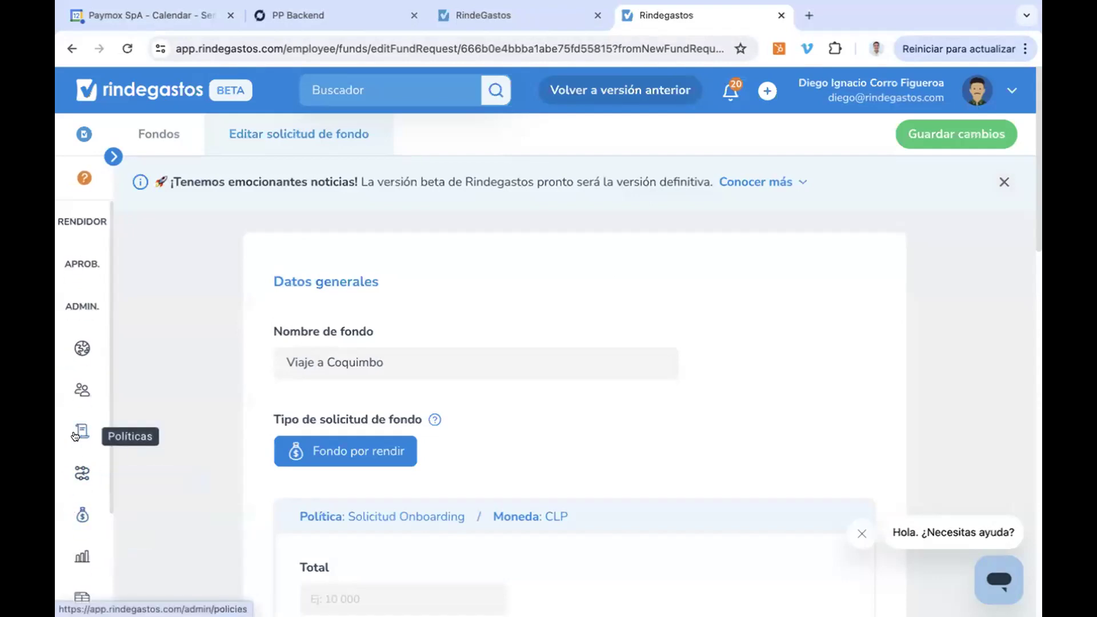
pyautogui.click(80, 474)
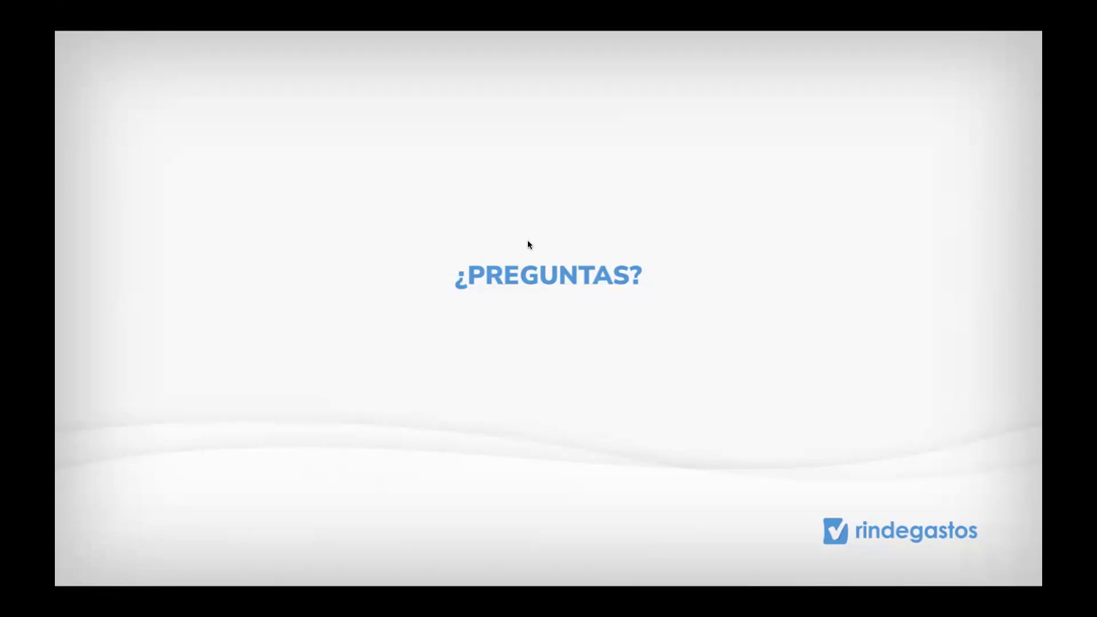
pyautogui.press('Escape')
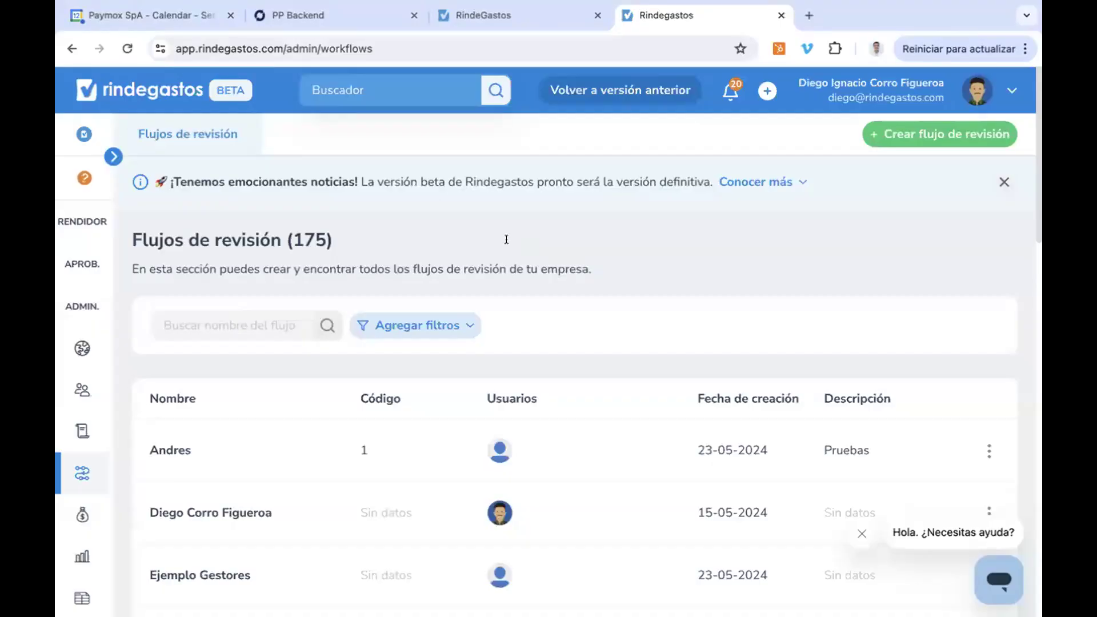
# - Open the administrator's fund request settings and examine the currency limits and the maximum number of requests per user
pyautogui.click(81, 514)
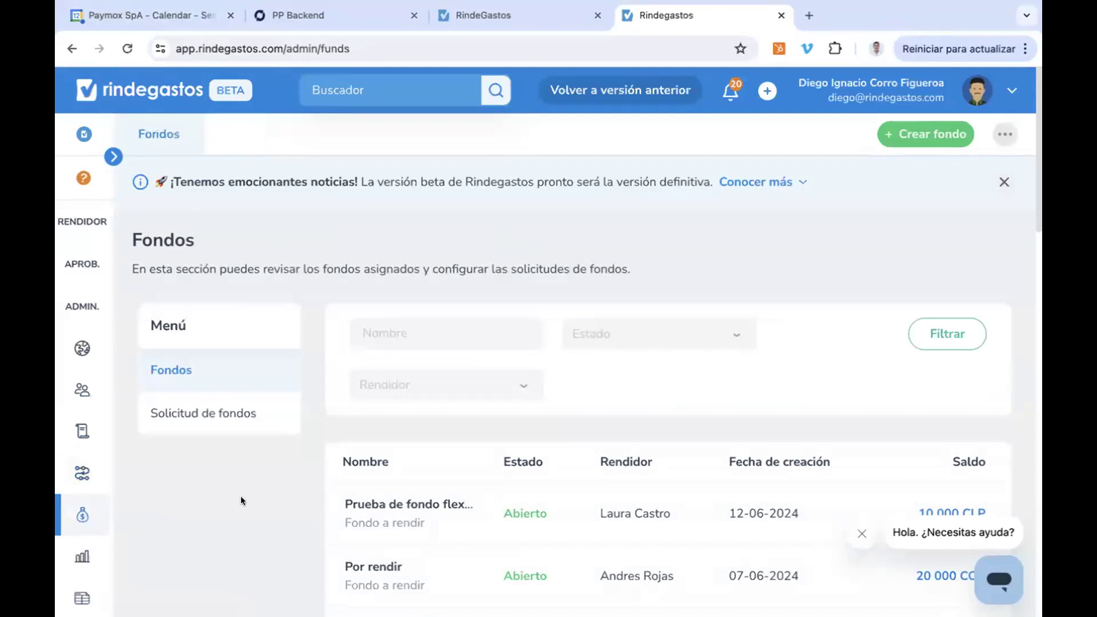
pyautogui.click(245, 415)
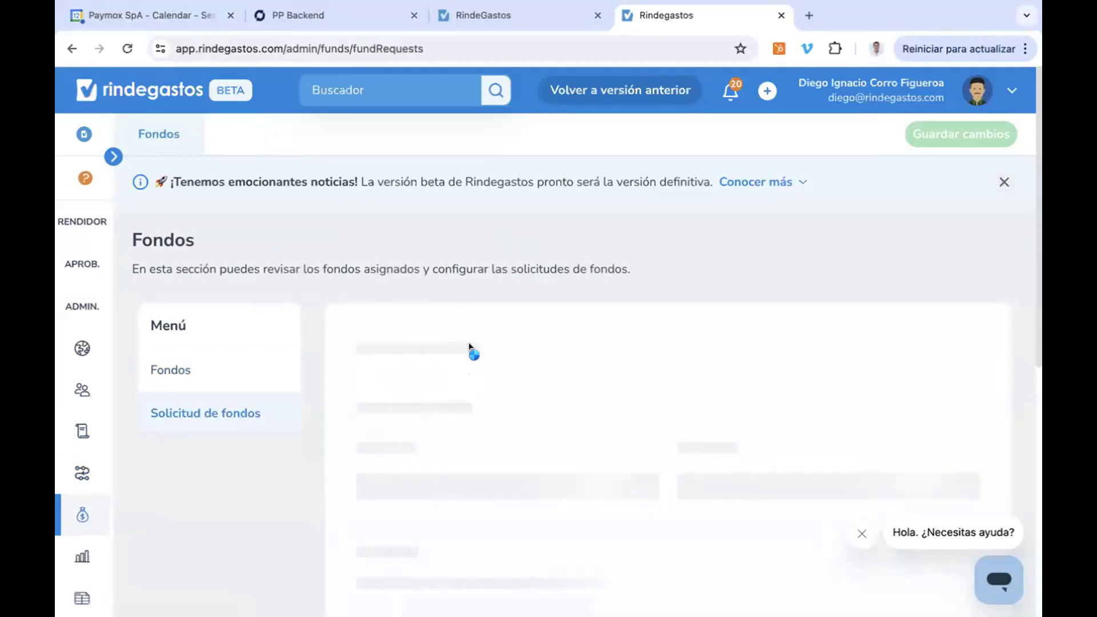
pyautogui.scroll(-5, 469, 349)
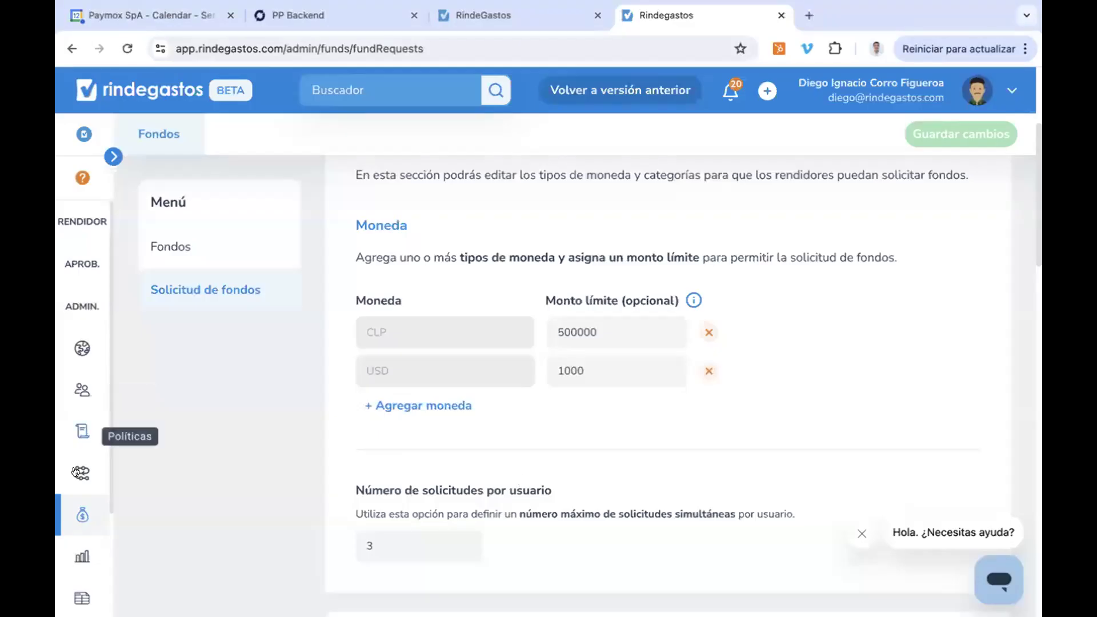
# - Open the administrator's validations and browse the predefined expense validations
pyautogui.scroll(-3, 75, 472)
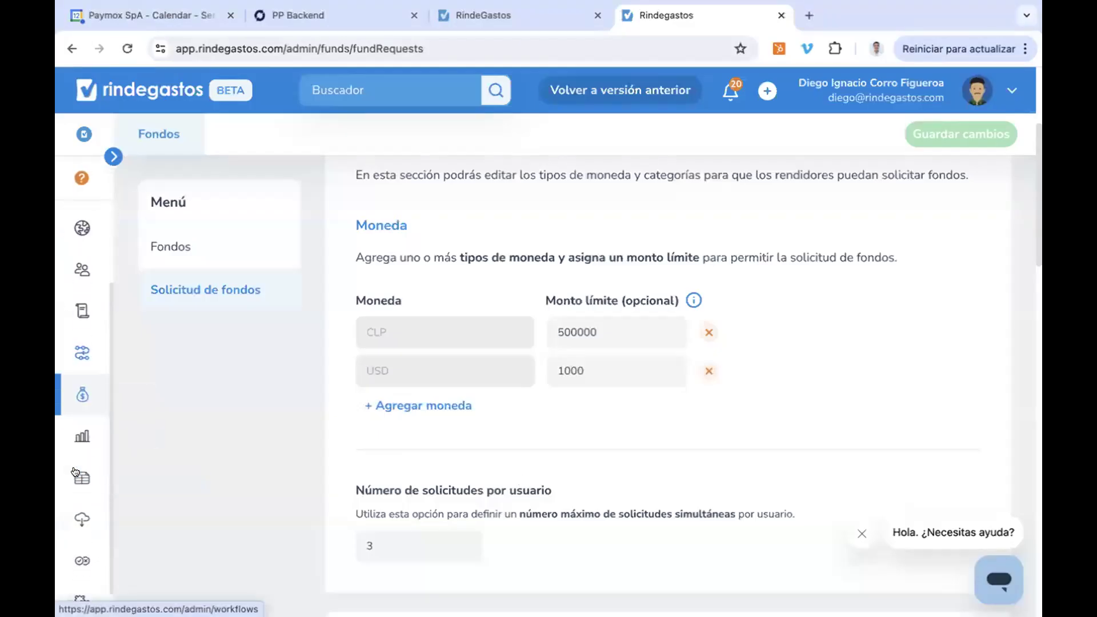
pyautogui.click(82, 507)
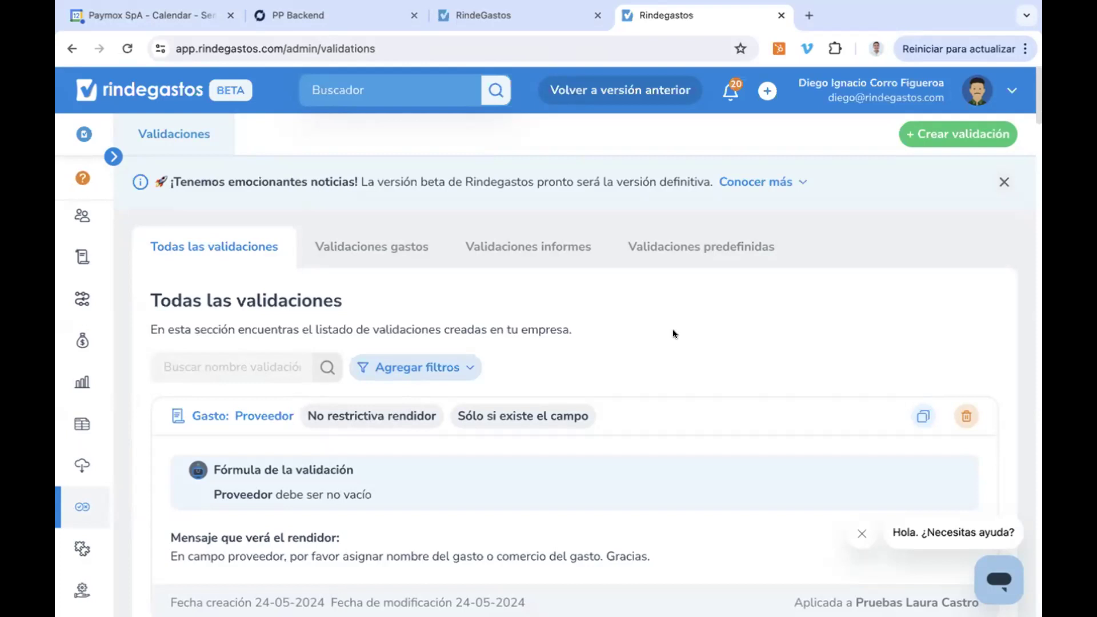
pyautogui.click(675, 254)
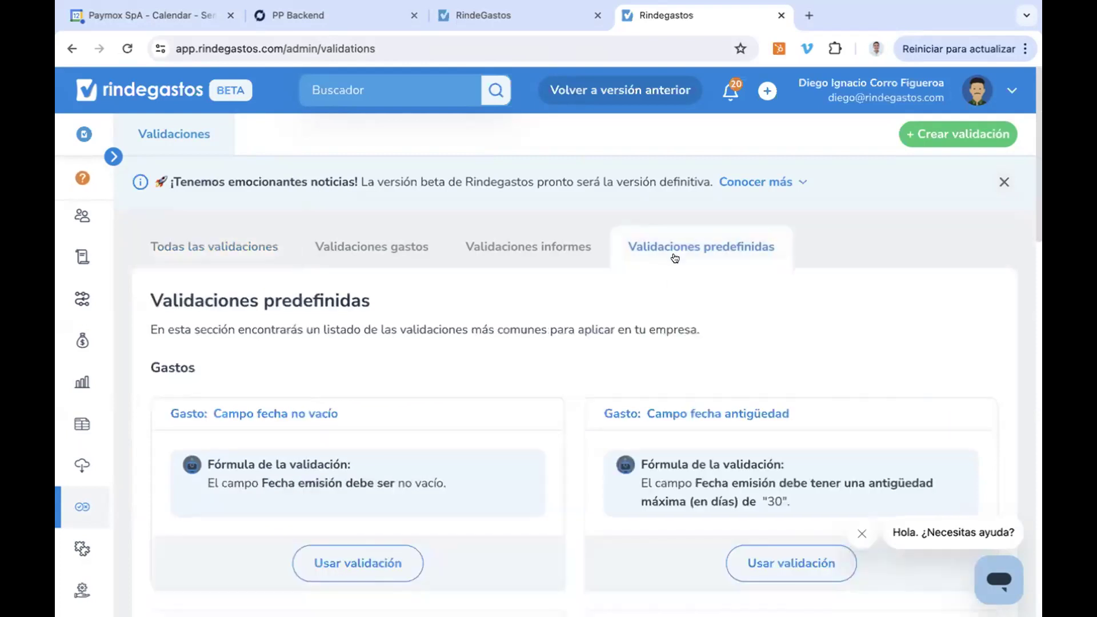
pyautogui.scroll(-2, 661, 309)
pyautogui.scroll(-2, 613, 425)
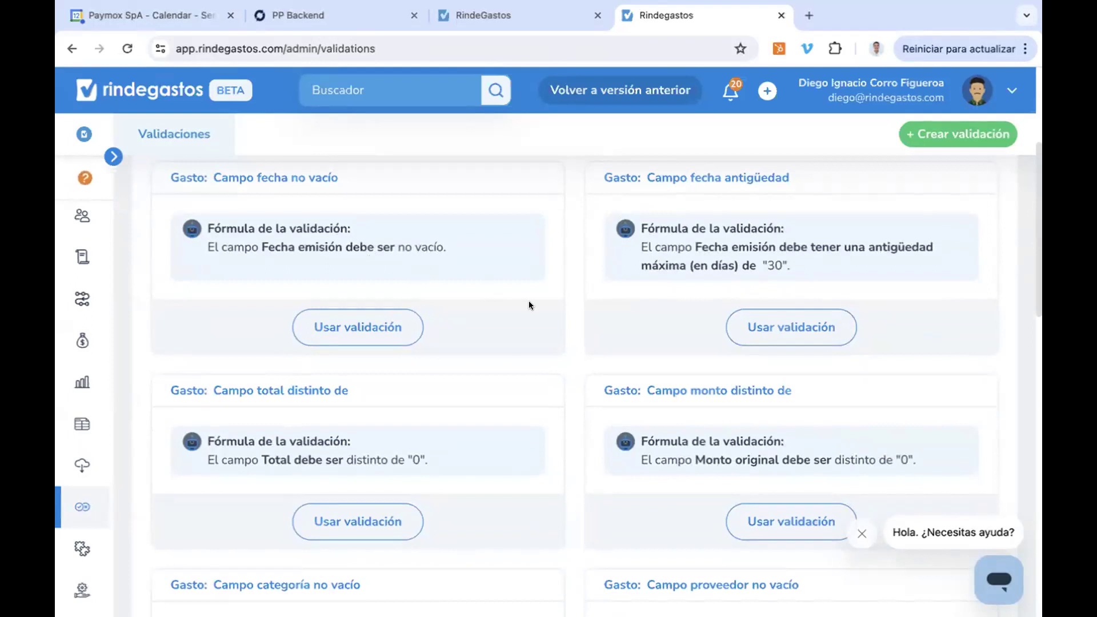
pyautogui.scroll(-3, 529, 302)
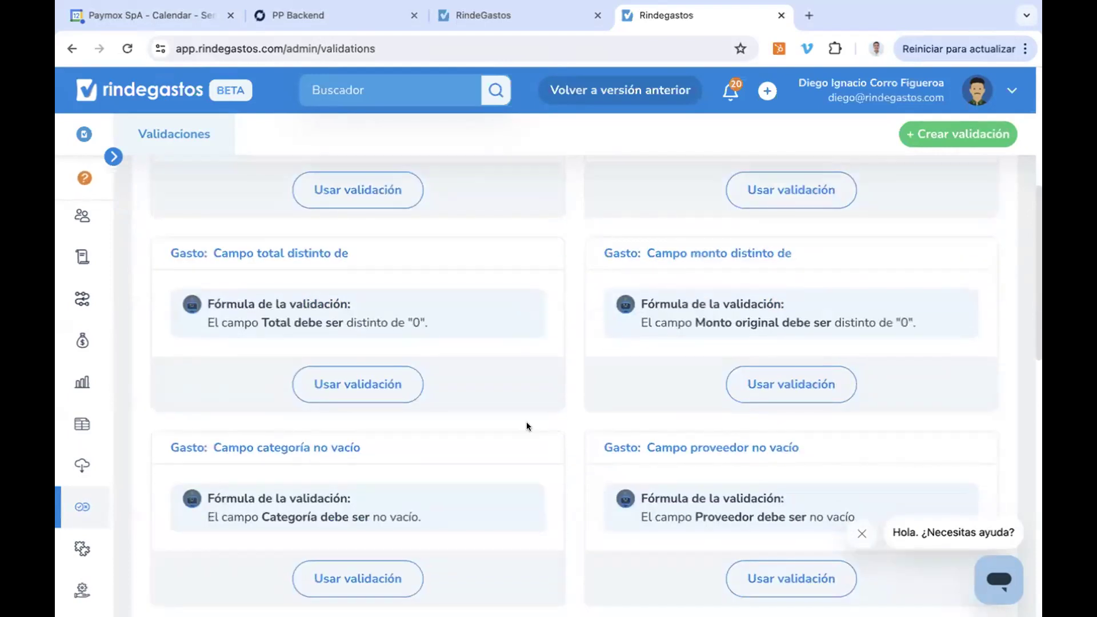
# - Use the predefined expense validation "Campo total distinto de" and apply it to Todas las políticas
pyautogui.click(343, 383)
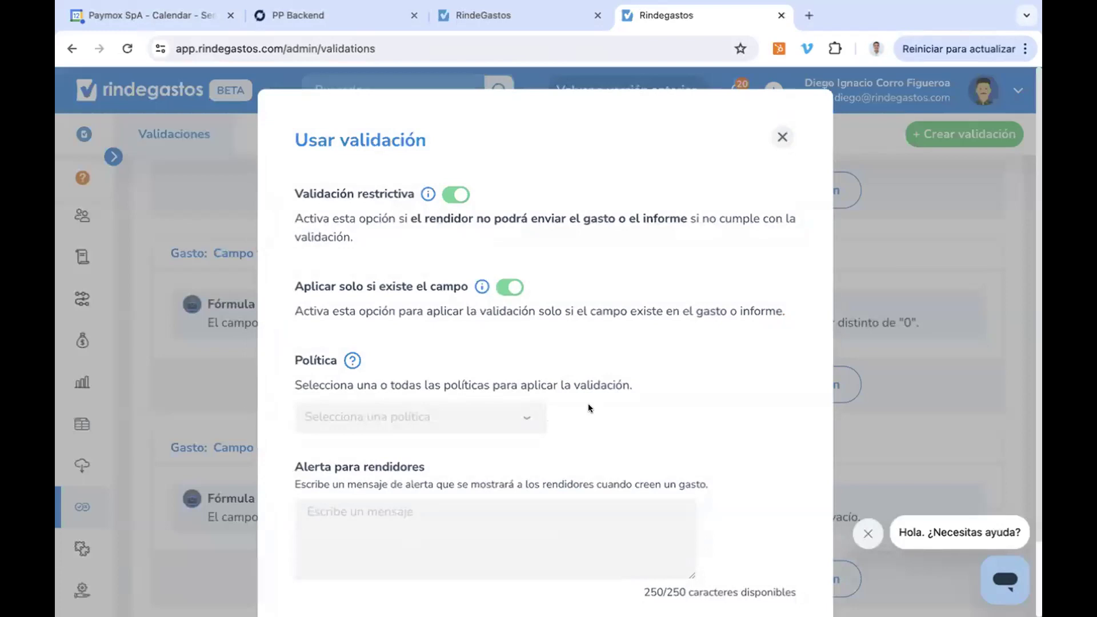
pyautogui.scroll(-2, 606, 403)
pyautogui.click(522, 331)
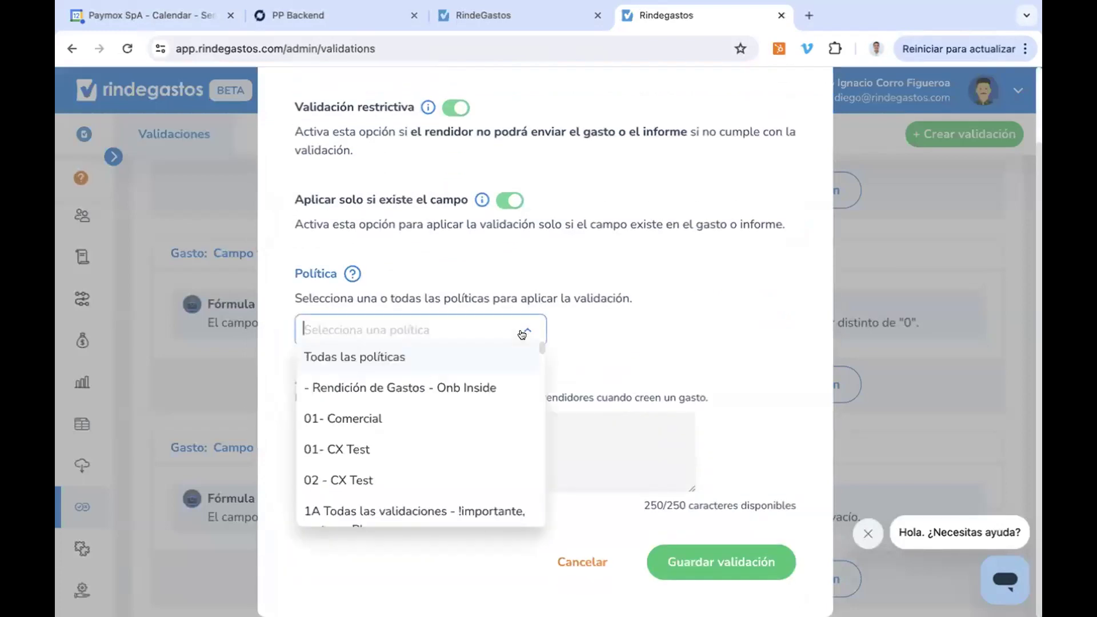
pyautogui.click(492, 350)
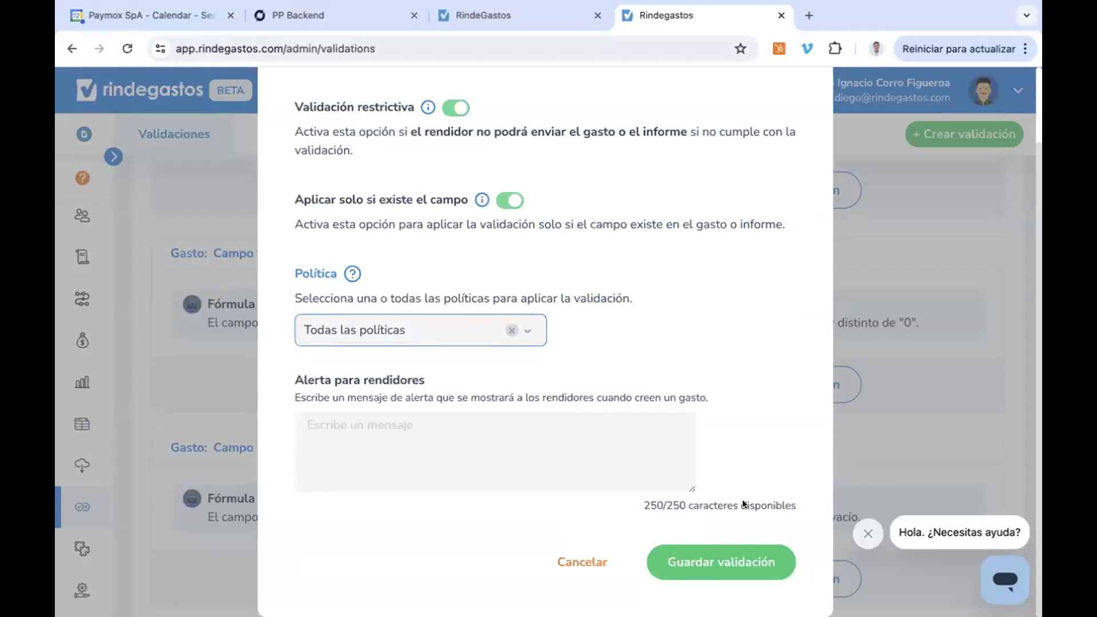
# - Set the validation's alert for submitters to "Debes indicar una Fecha. Gracias" and save the validation
pyautogui.click(737, 557)
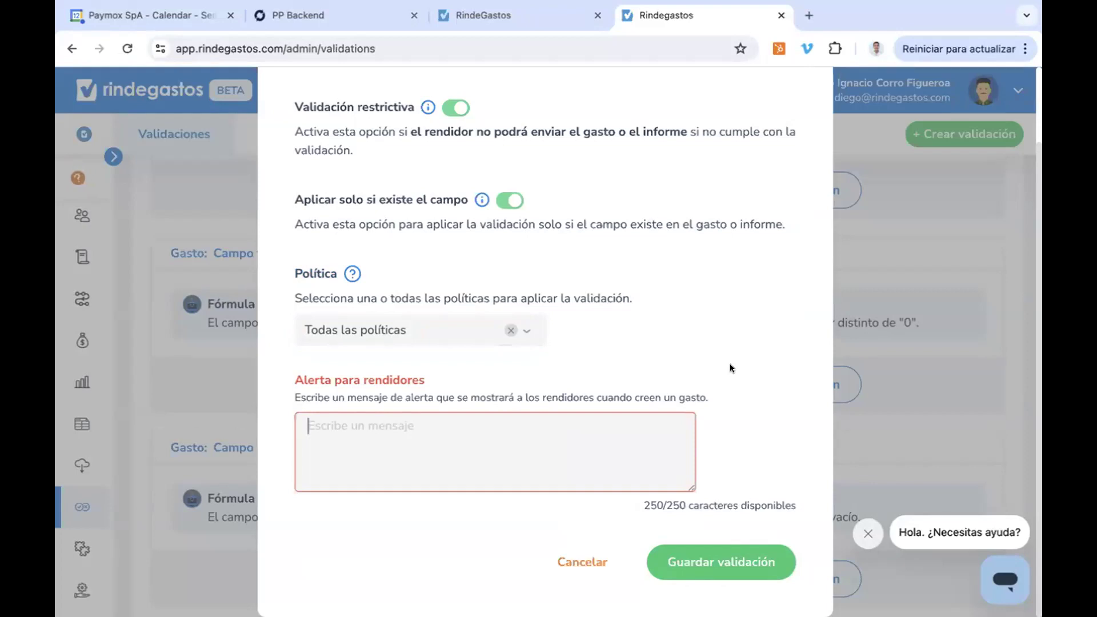
pyautogui.scroll(2, 729, 364)
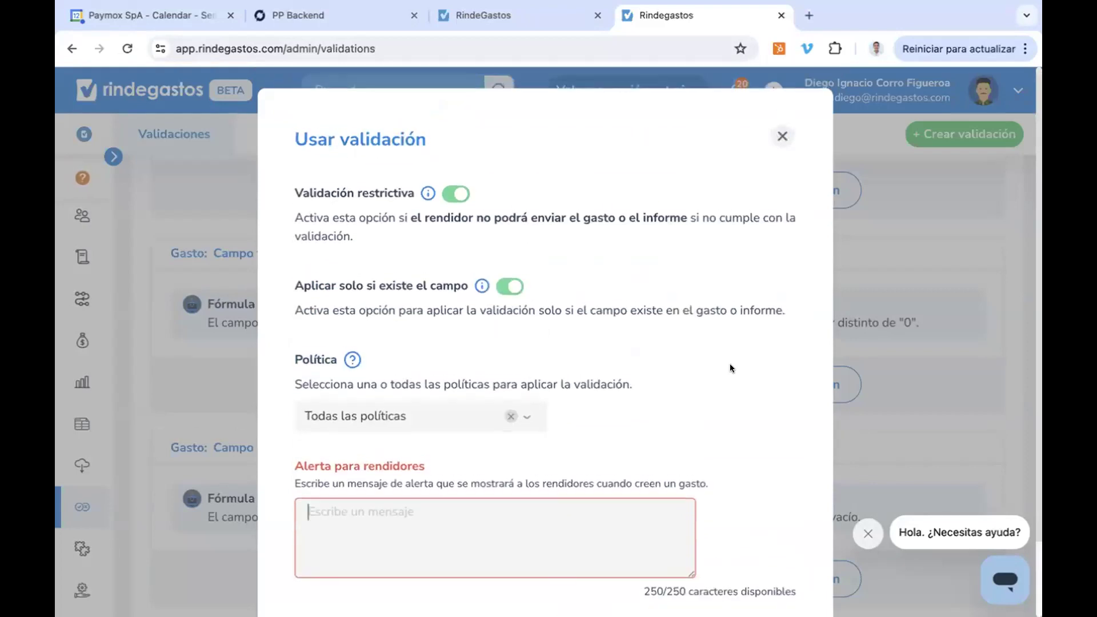
pyautogui.scroll(-2, 730, 364)
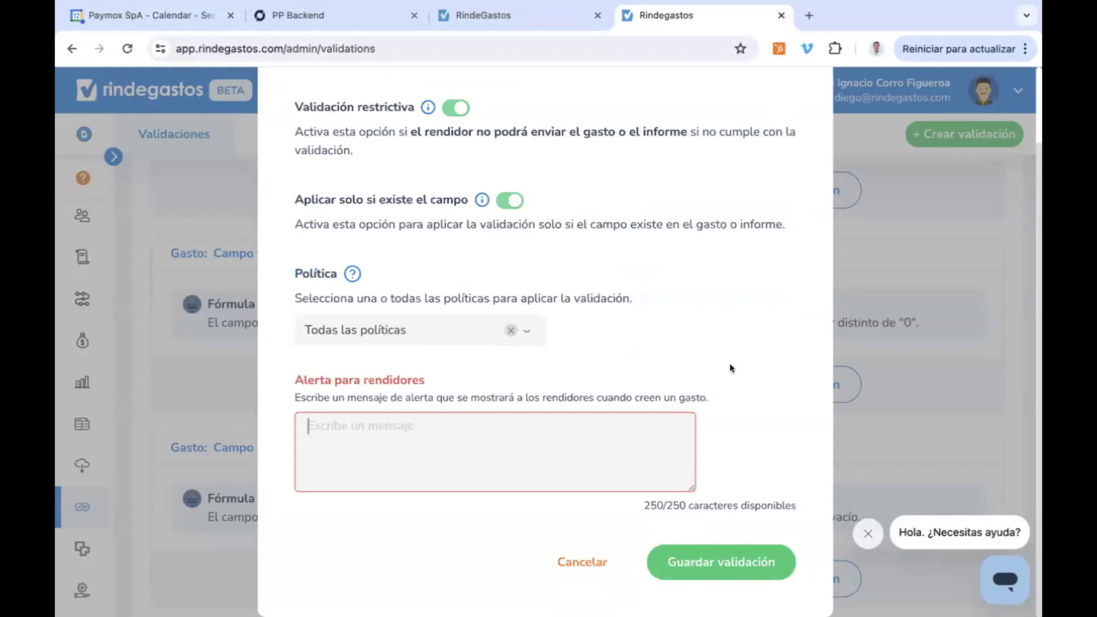
pyautogui.write('Debes indicar una Fecha. Gracias')
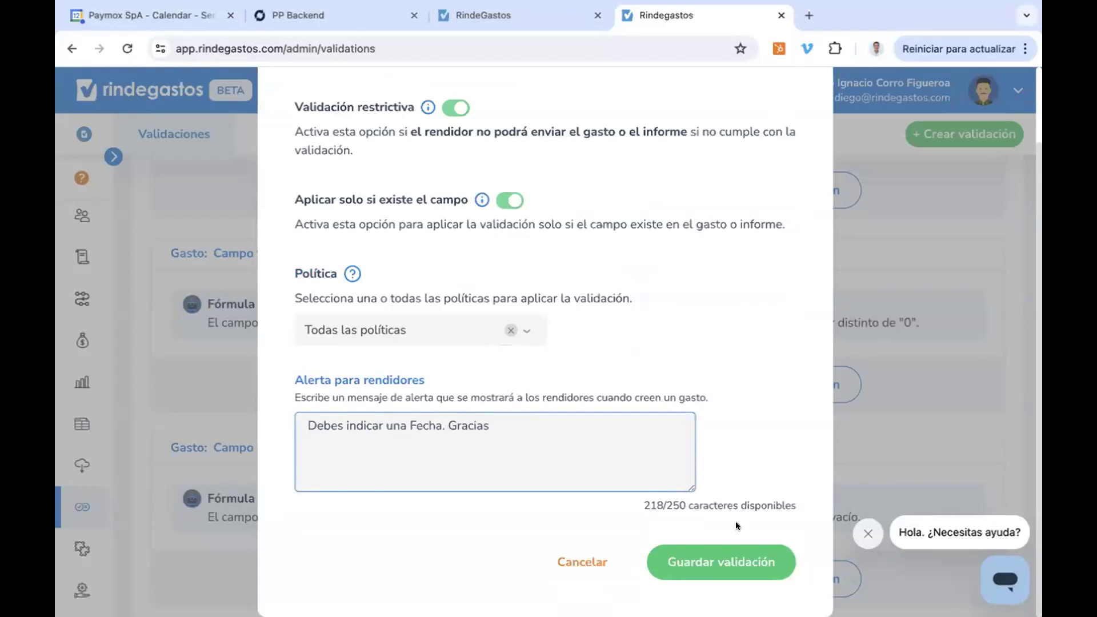
pyautogui.click(730, 558)
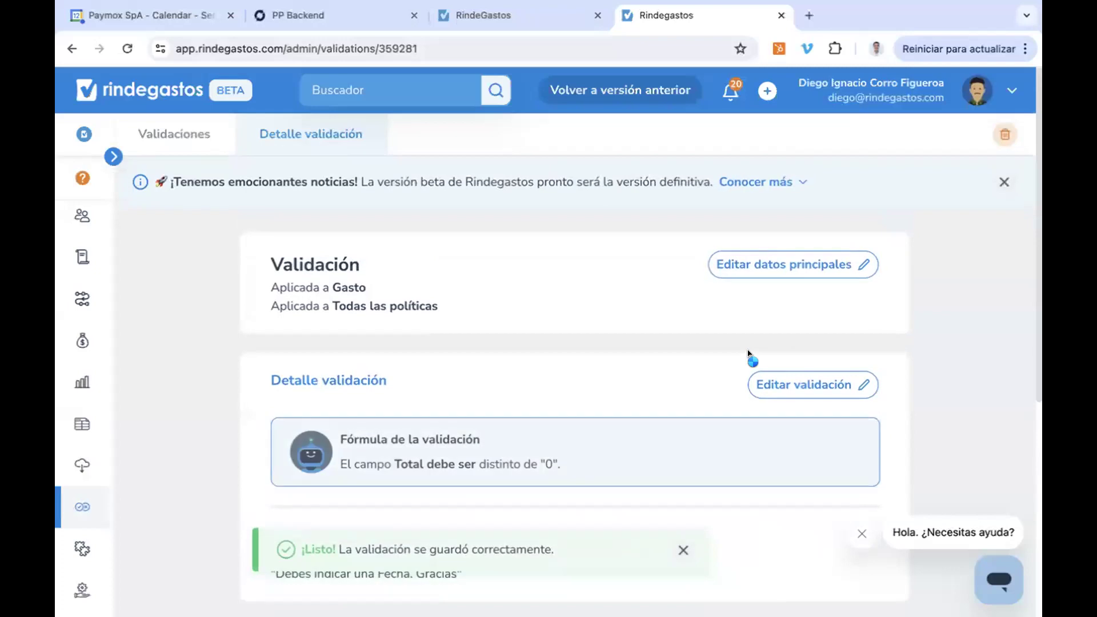
# - Review the saved validation's formula, submitter message and other options
pyautogui.scroll(-6, 640, 354)
pyautogui.scroll(2, 641, 353)
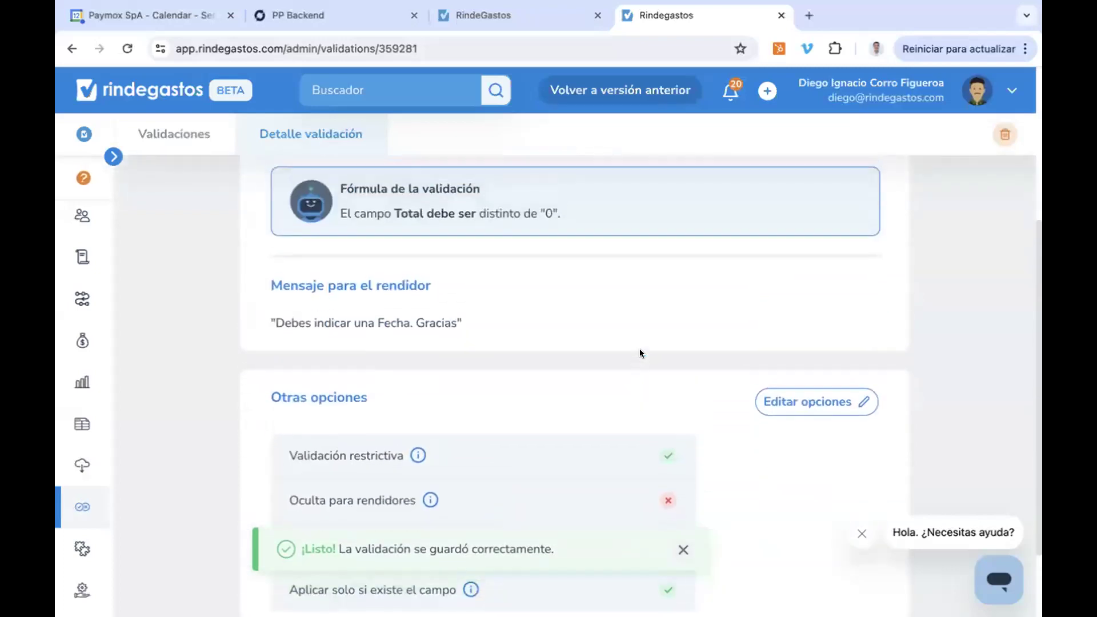
pyautogui.scroll(5, 640, 353)
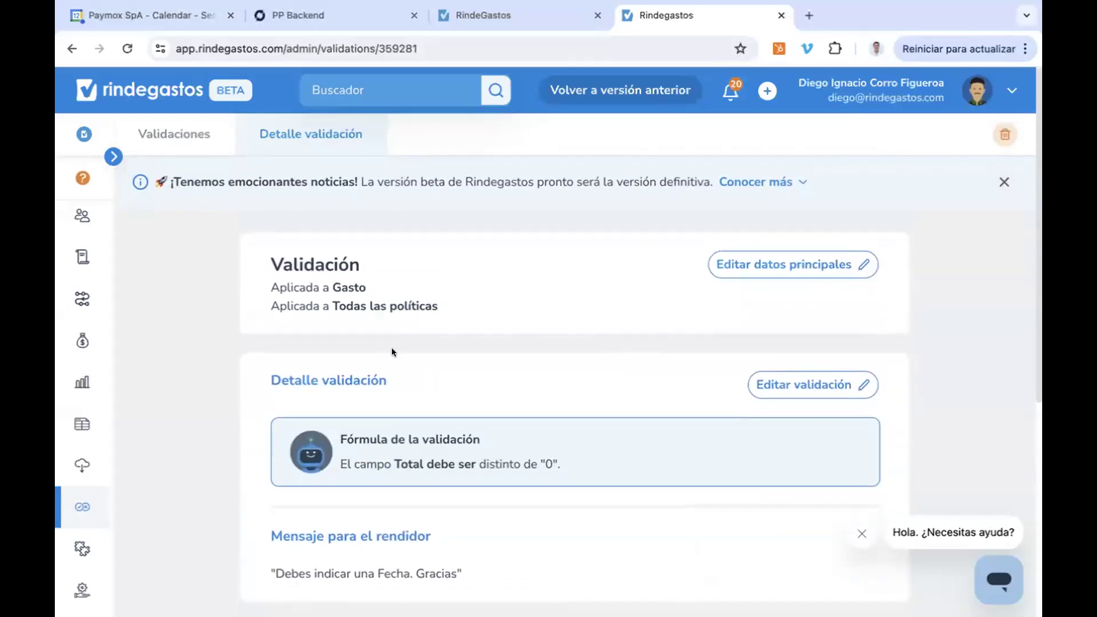
# - Return to the validations, browse the predefined ones down to the report validations, and open the company's expense validations
pyautogui.click(82, 507)
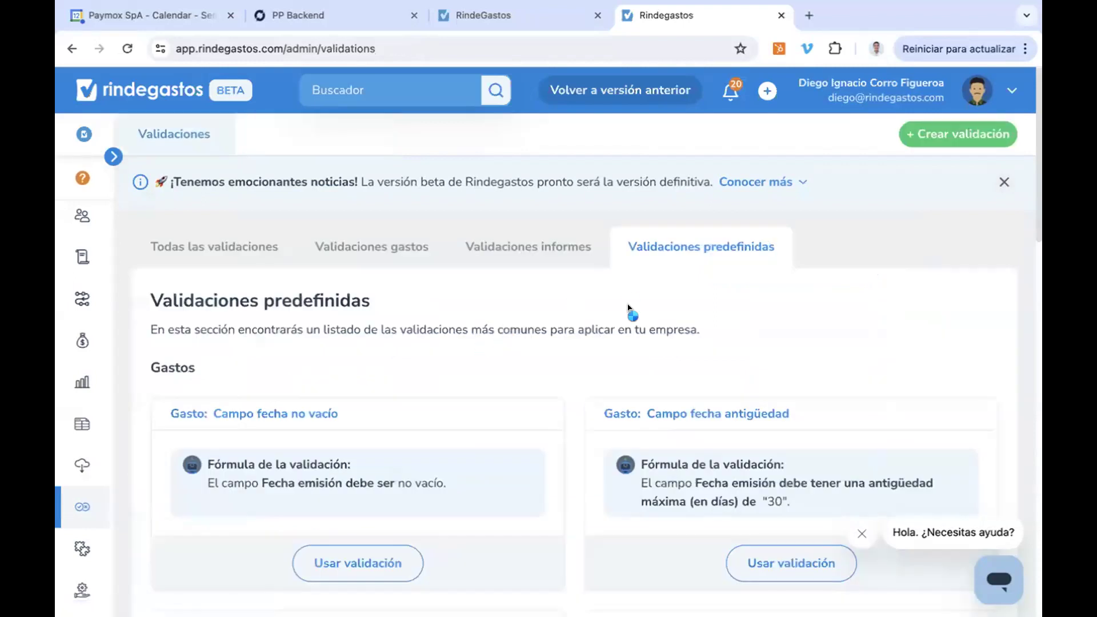
pyautogui.scroll(-10, 578, 387)
pyautogui.scroll(-8, 579, 388)
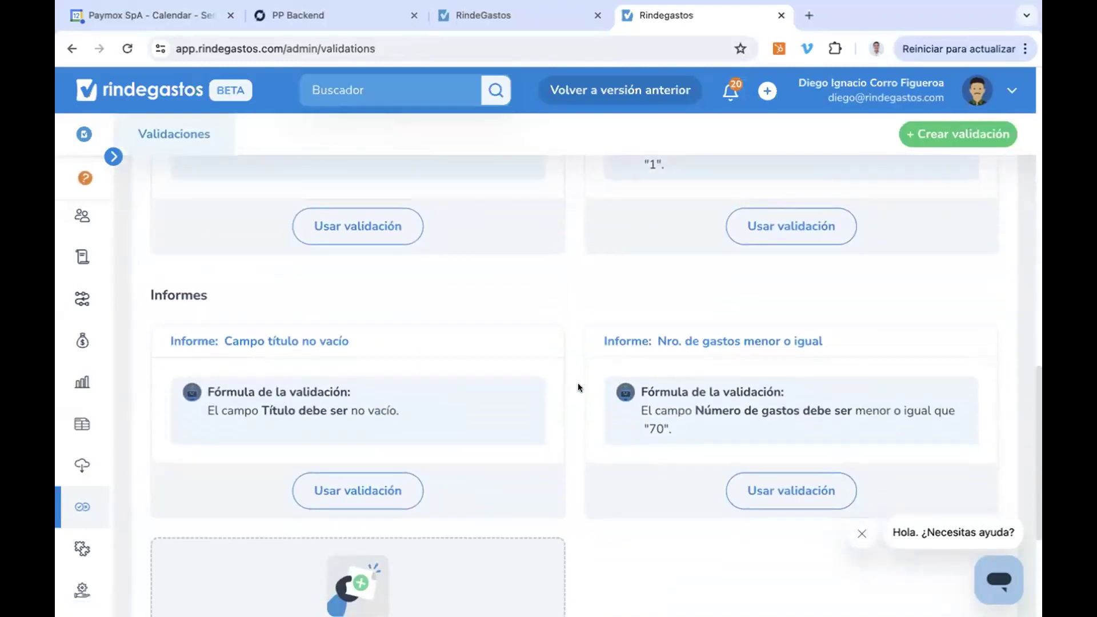
pyautogui.scroll(-4, 578, 387)
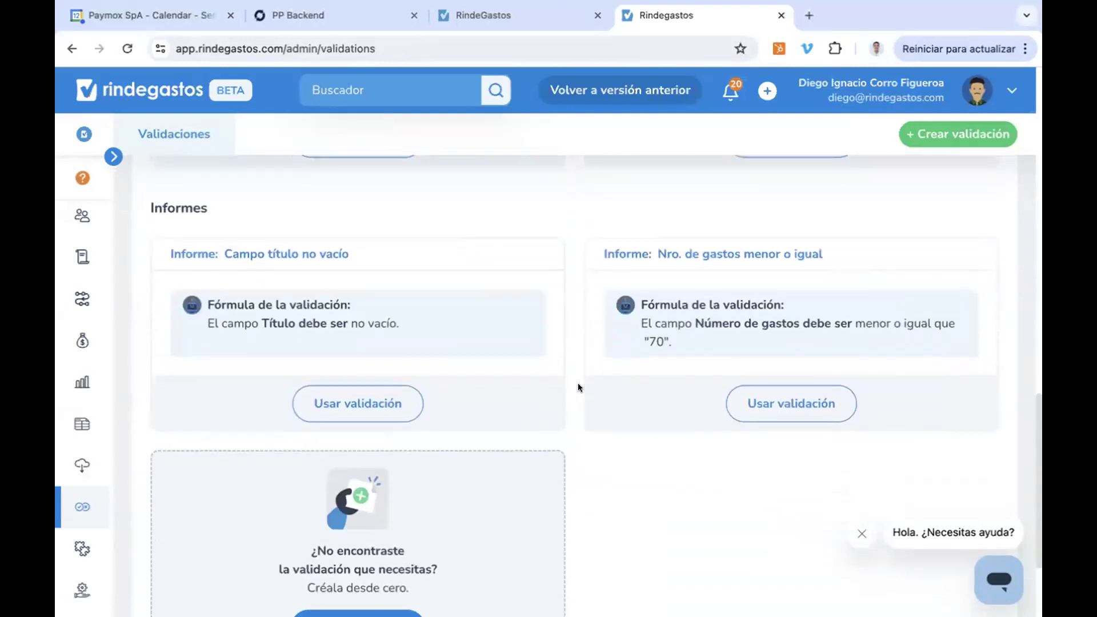
pyautogui.scroll(3, 577, 387)
pyautogui.scroll(20, 578, 387)
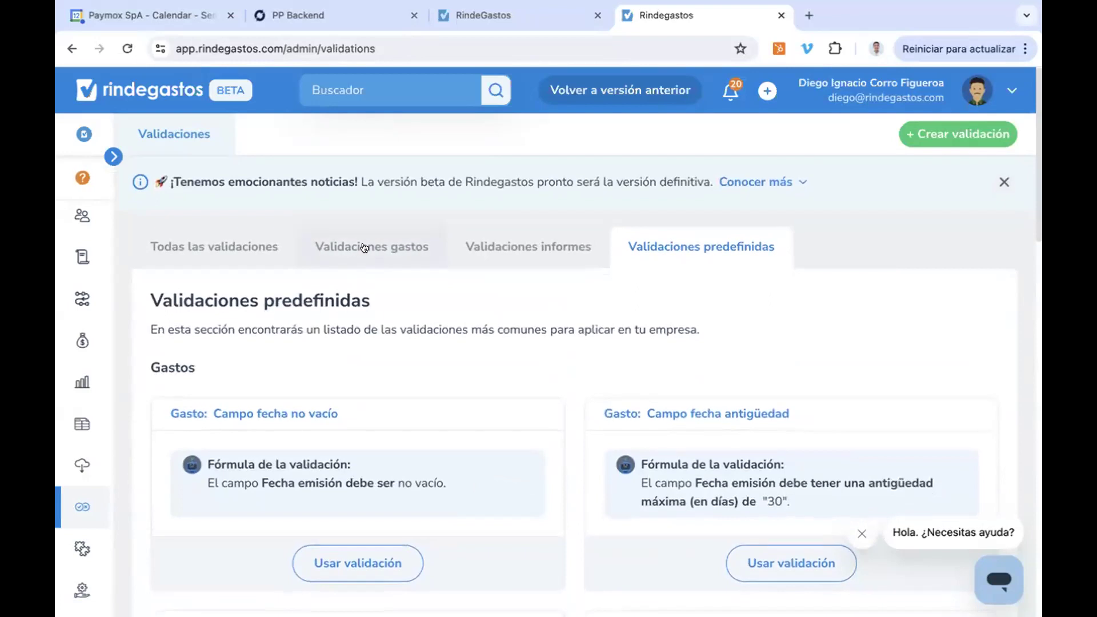
pyautogui.click(364, 247)
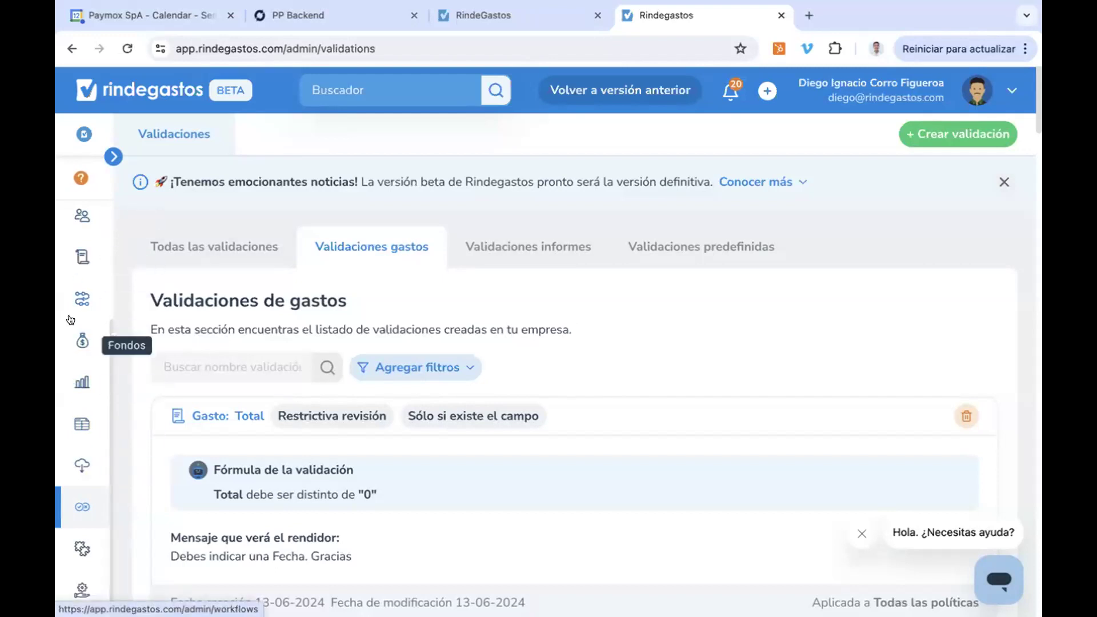
# - Find the approver by first name in the administrator's user list and open that user's details
pyautogui.click(81, 223)
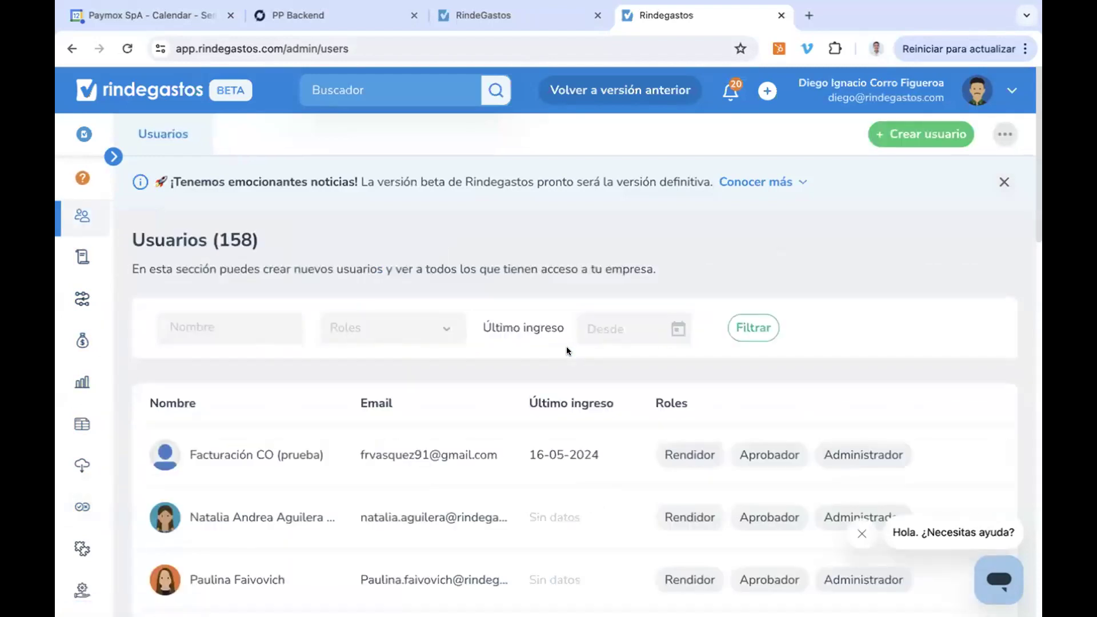
pyautogui.scroll(-4, 571, 366)
pyautogui.scroll(-4, 585, 411)
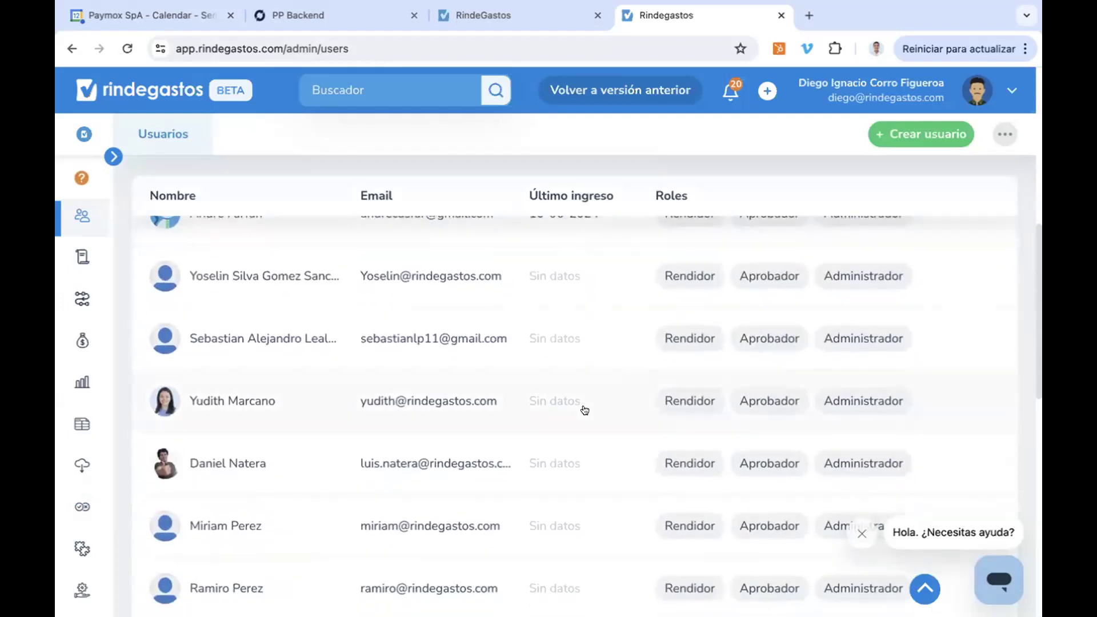
pyautogui.scroll(8, 534, 345)
pyautogui.click(207, 319)
pyautogui.write('diego')
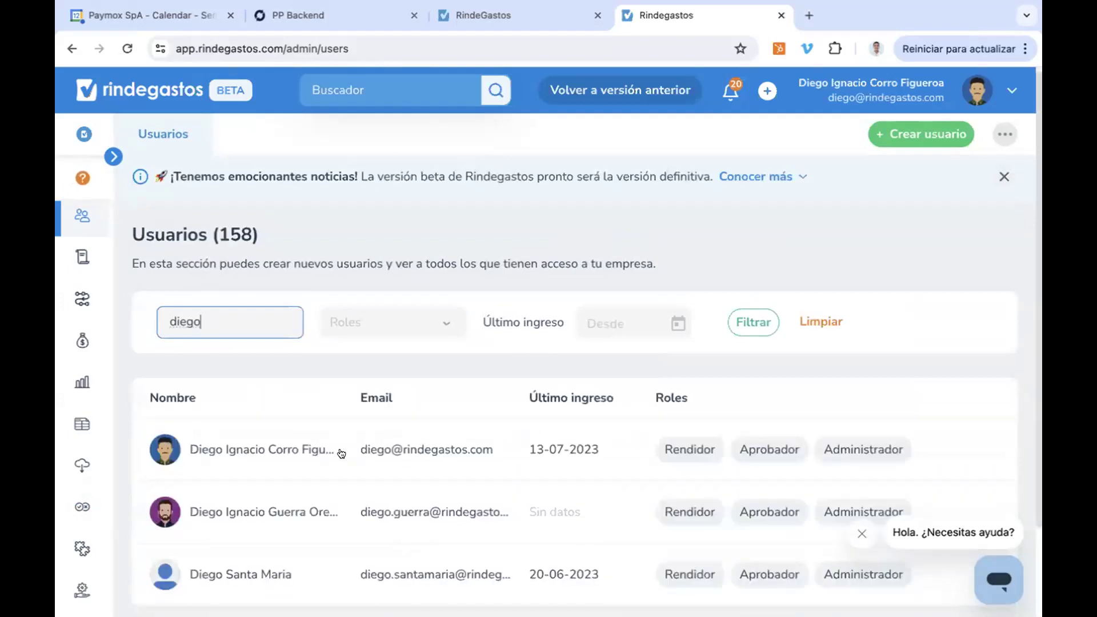
pyautogui.scroll(-2, 341, 453)
pyautogui.click(423, 355)
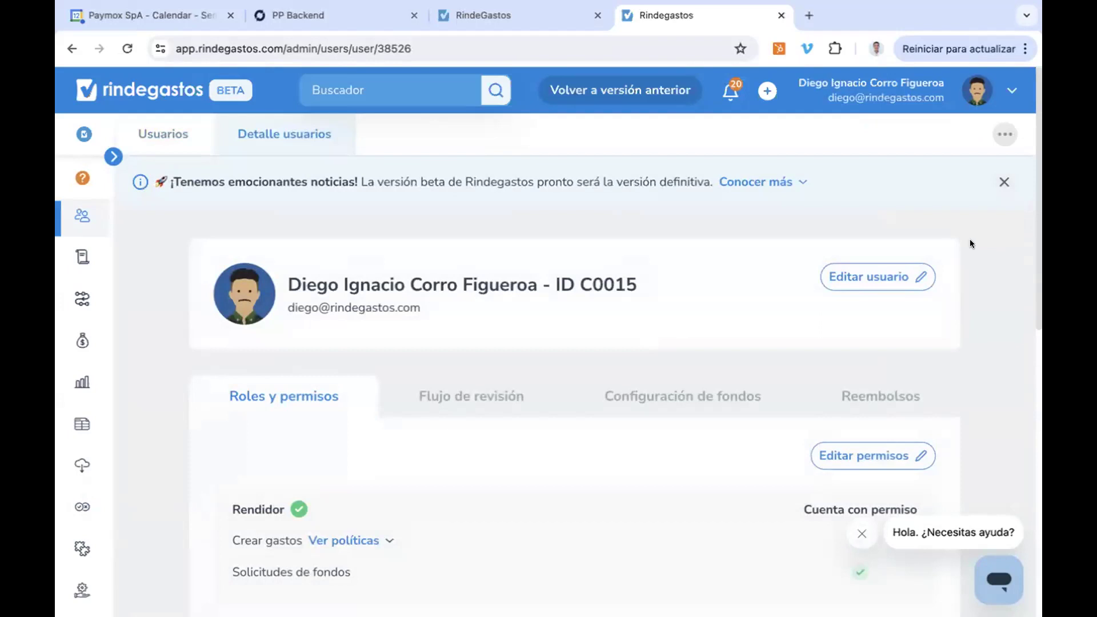
# - Open the approver replacement for this user and choose a substitute by searching for "gre"
pyautogui.click(995, 135)
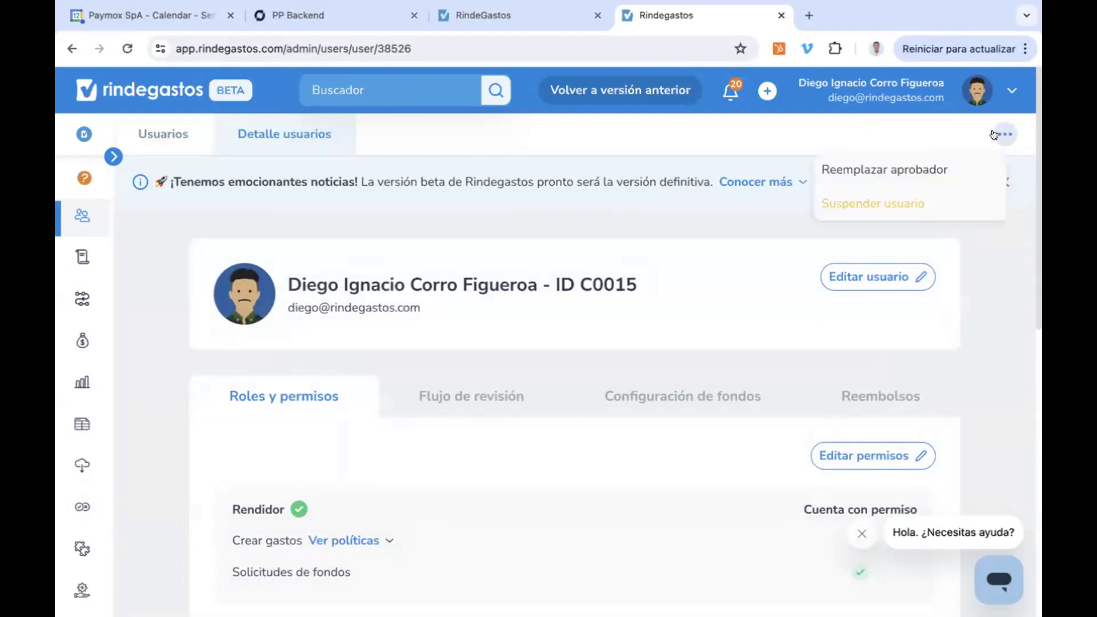
pyautogui.click(904, 172)
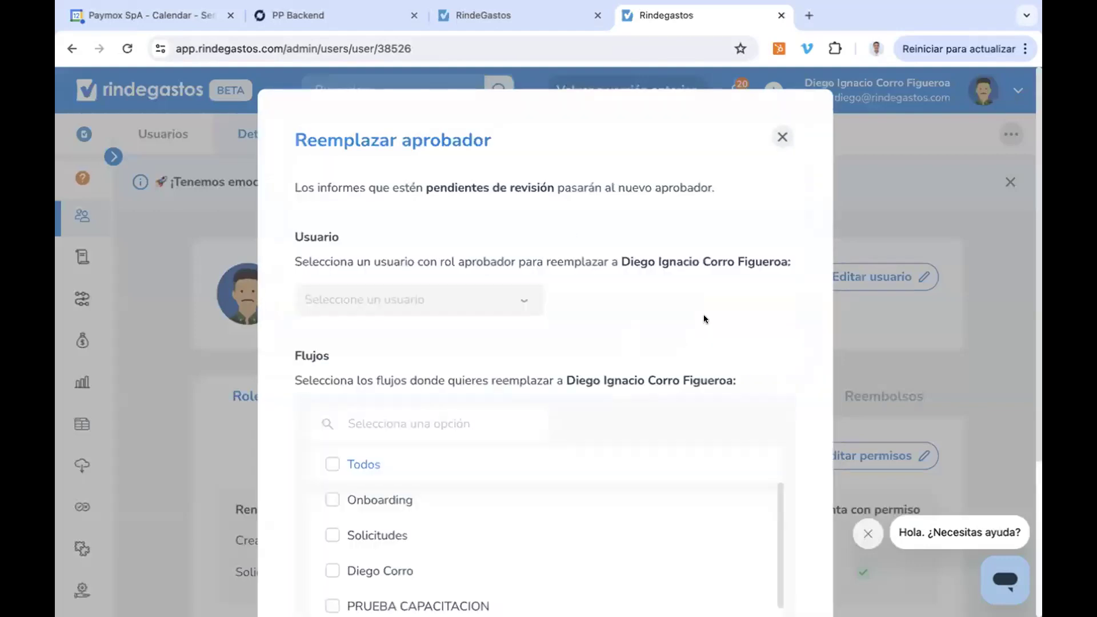
pyautogui.scroll(-3, 704, 319)
pyautogui.scroll(3, 674, 255)
pyautogui.click(526, 300)
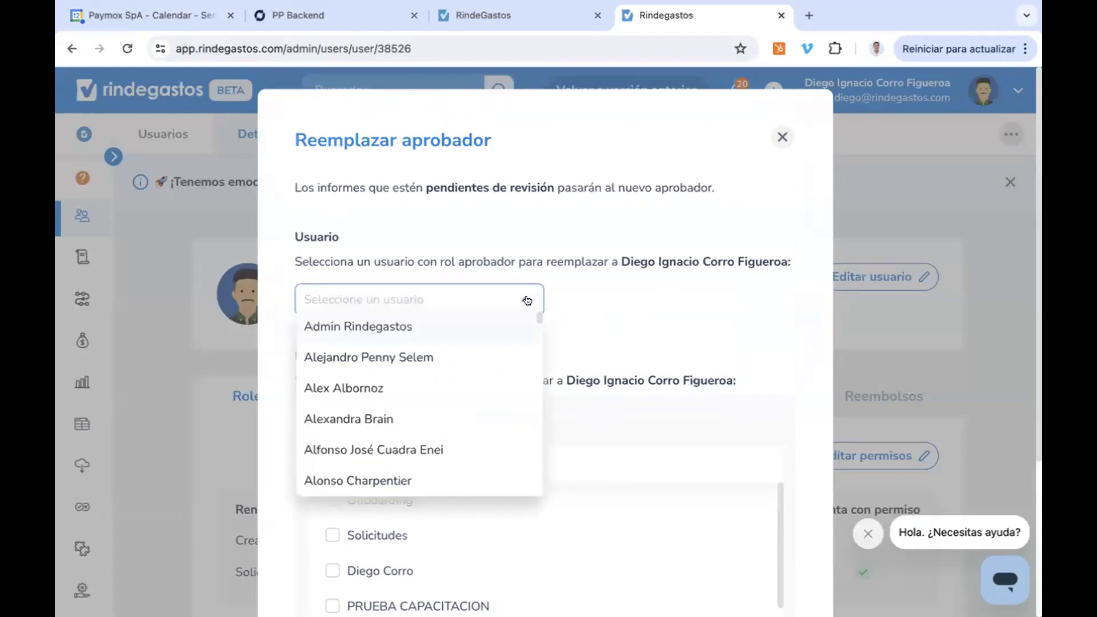
pyautogui.write('gre')
pyautogui.press('Return')
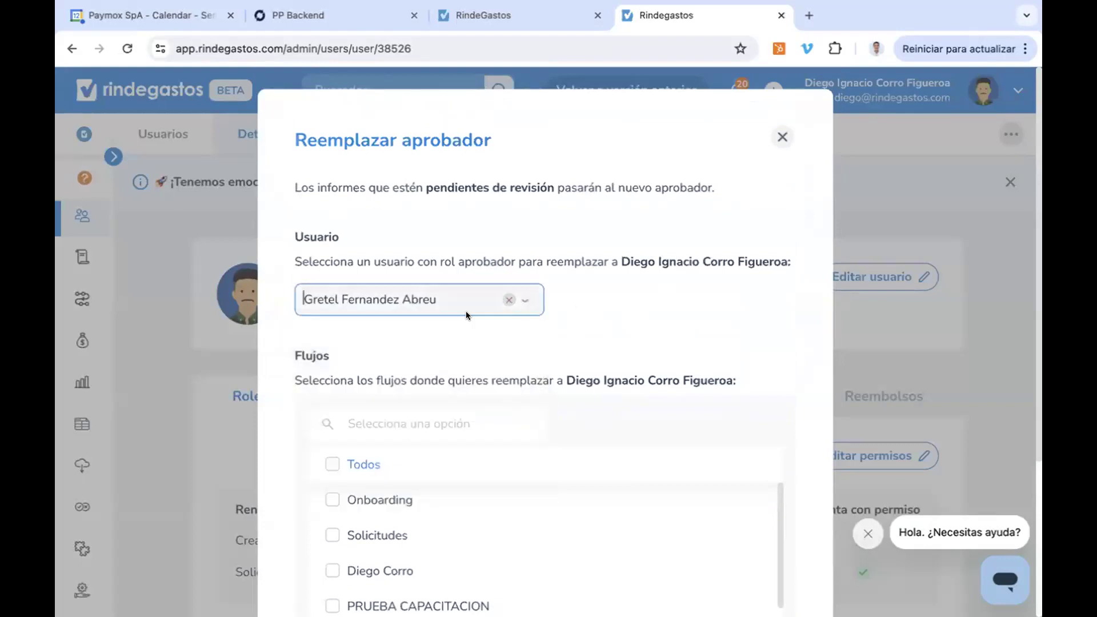
# - Select all review flows for the replacement, check the details and close the dialog without replacing the approver
pyautogui.scroll(-2, 640, 336)
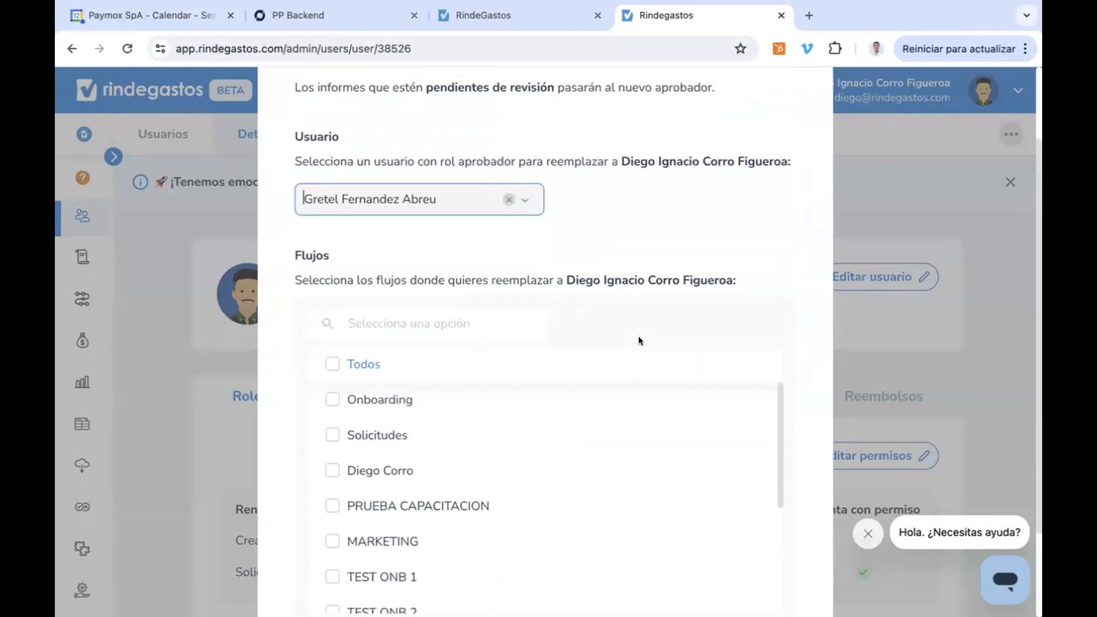
pyautogui.scroll(-2, 430, 447)
pyautogui.scroll(-3, 430, 447)
pyautogui.scroll(5, 428, 443)
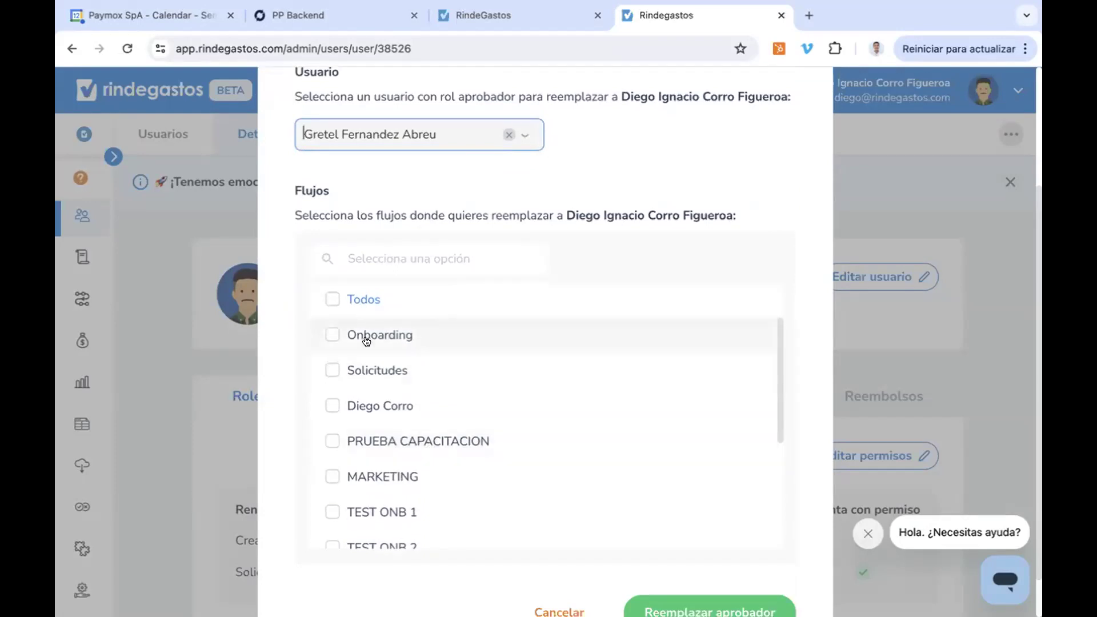
pyautogui.click(353, 299)
pyautogui.scroll(-1, 657, 276)
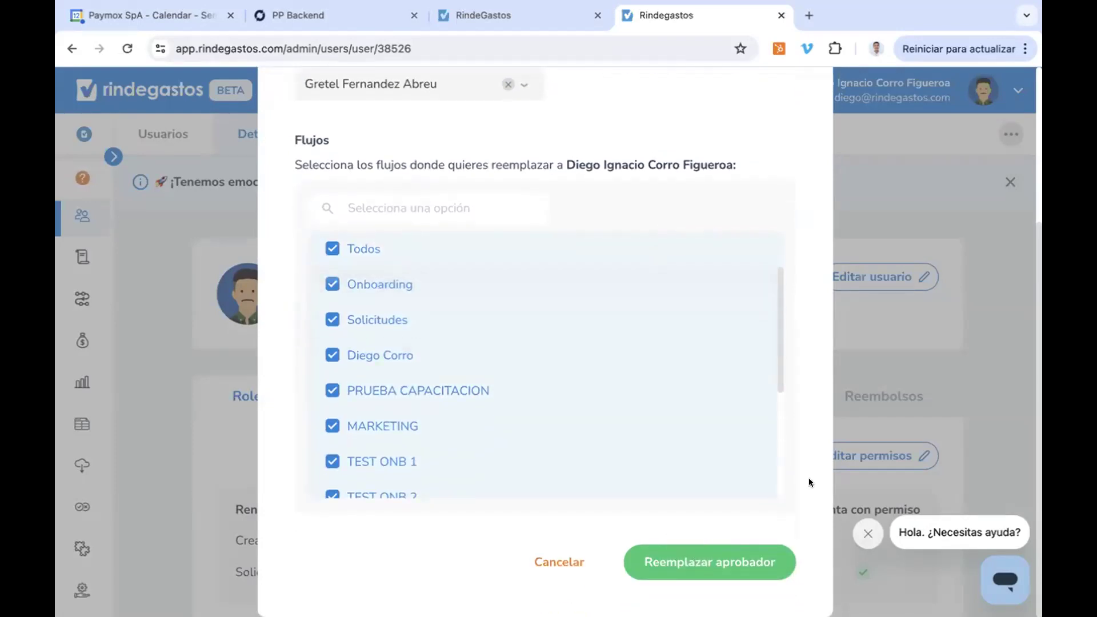
pyautogui.scroll(4, 792, 470)
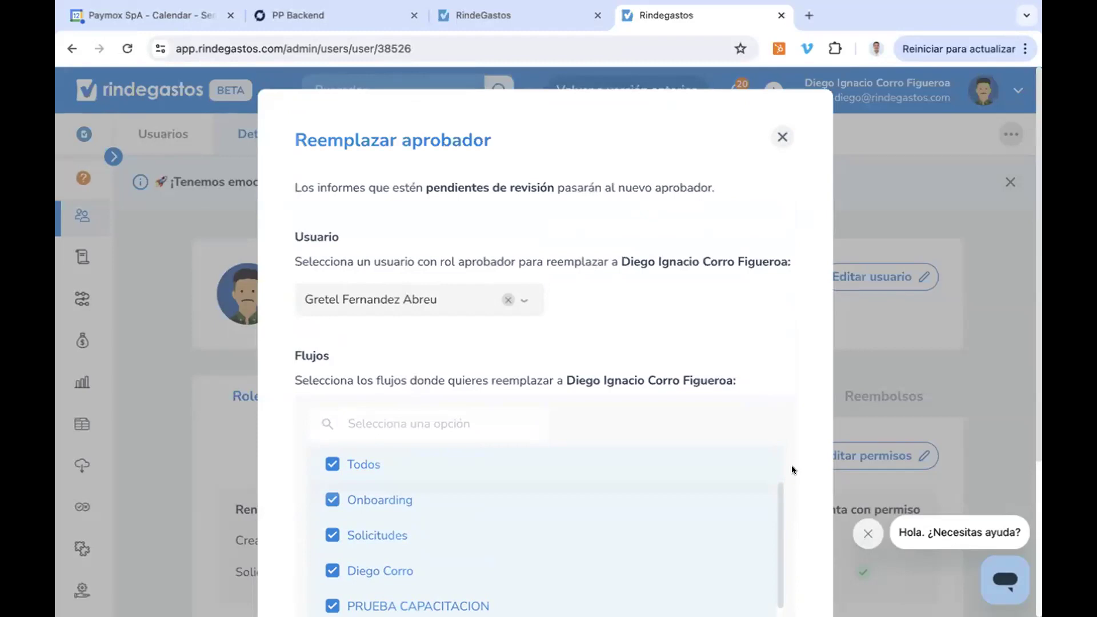
pyautogui.click(779, 137)
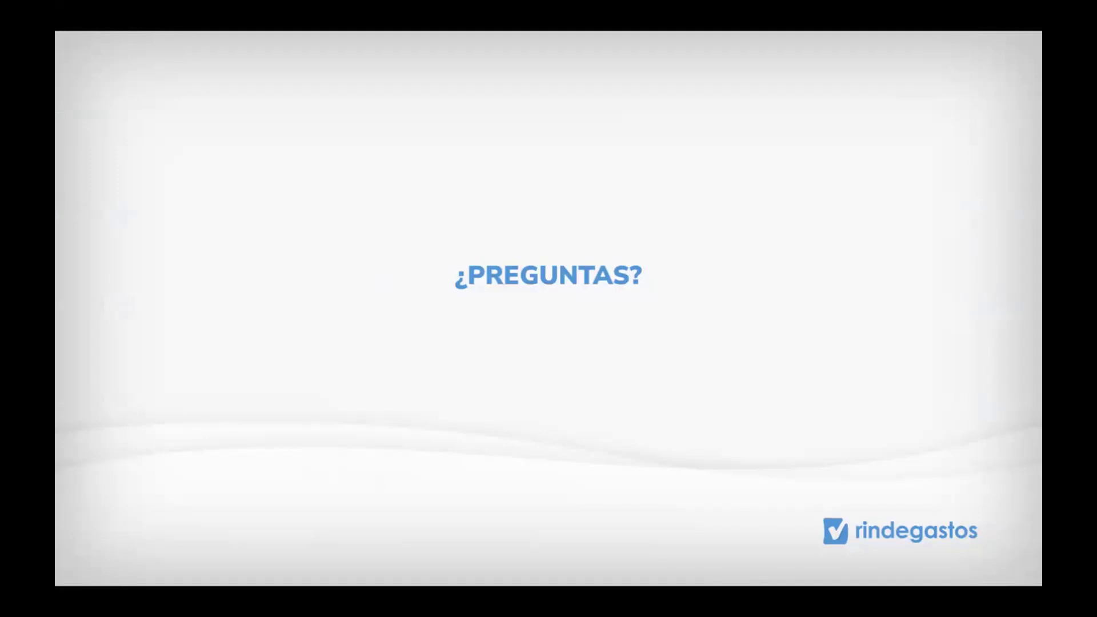
pyautogui.rightClick(383, 280)
pyautogui.click(333, 218)
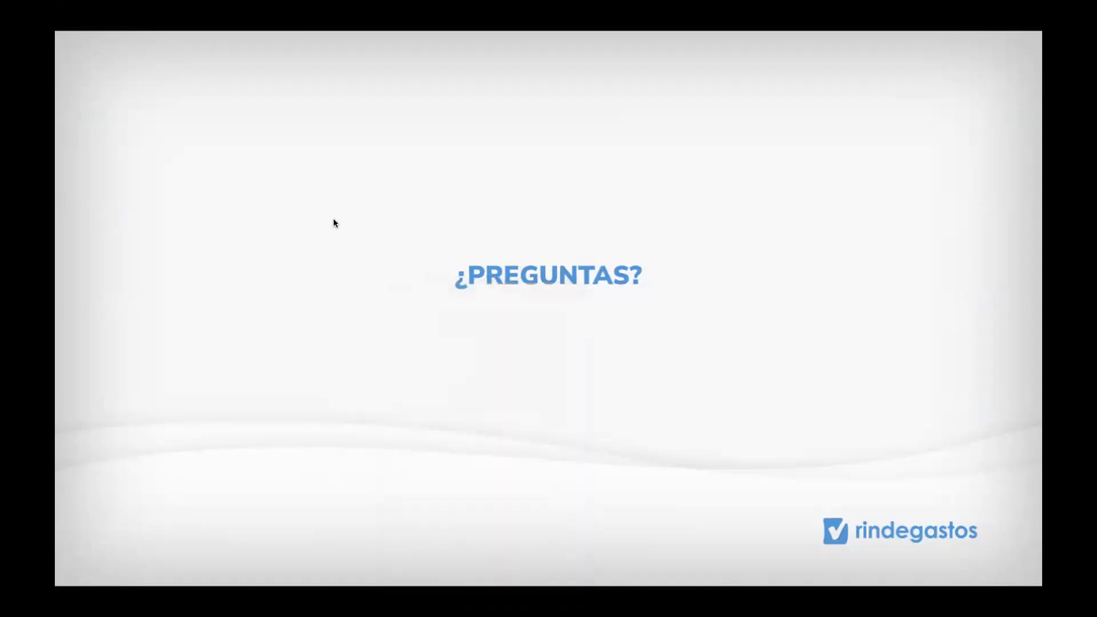
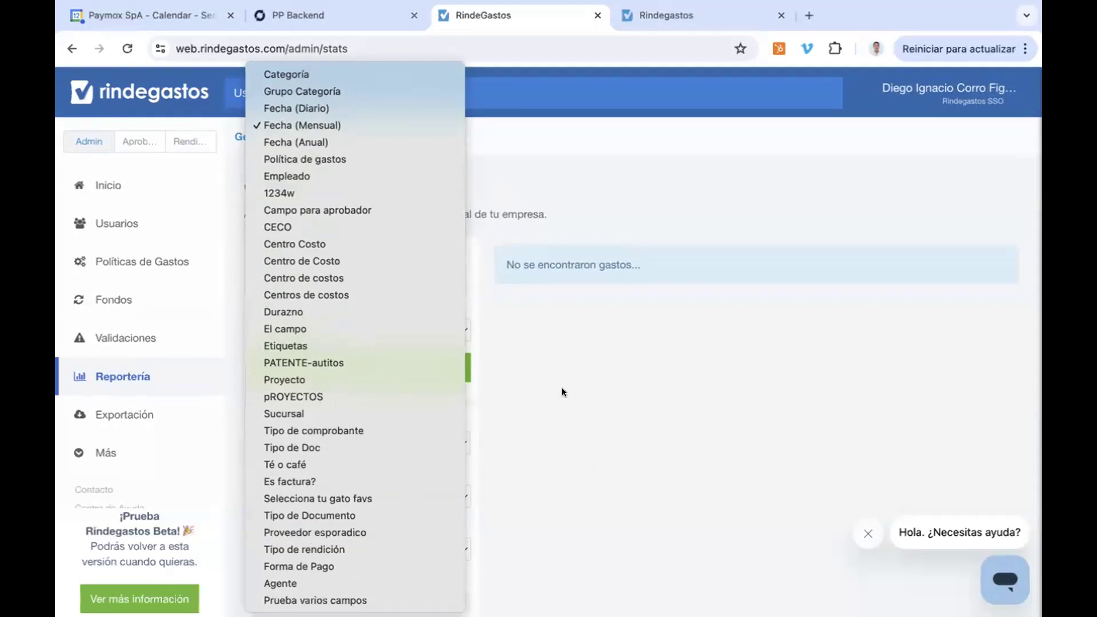
# - Switch to the Rindegastos beta page in the browser and open the administrator's reporting
pyautogui.hotkey('ctrl', 'Up')
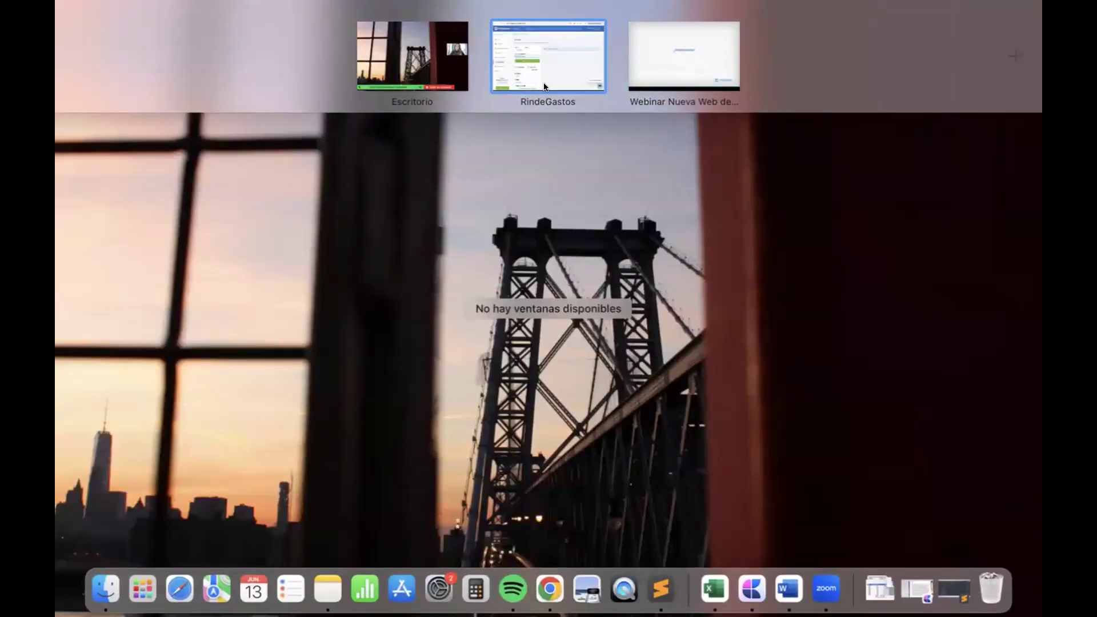
pyautogui.click(541, 57)
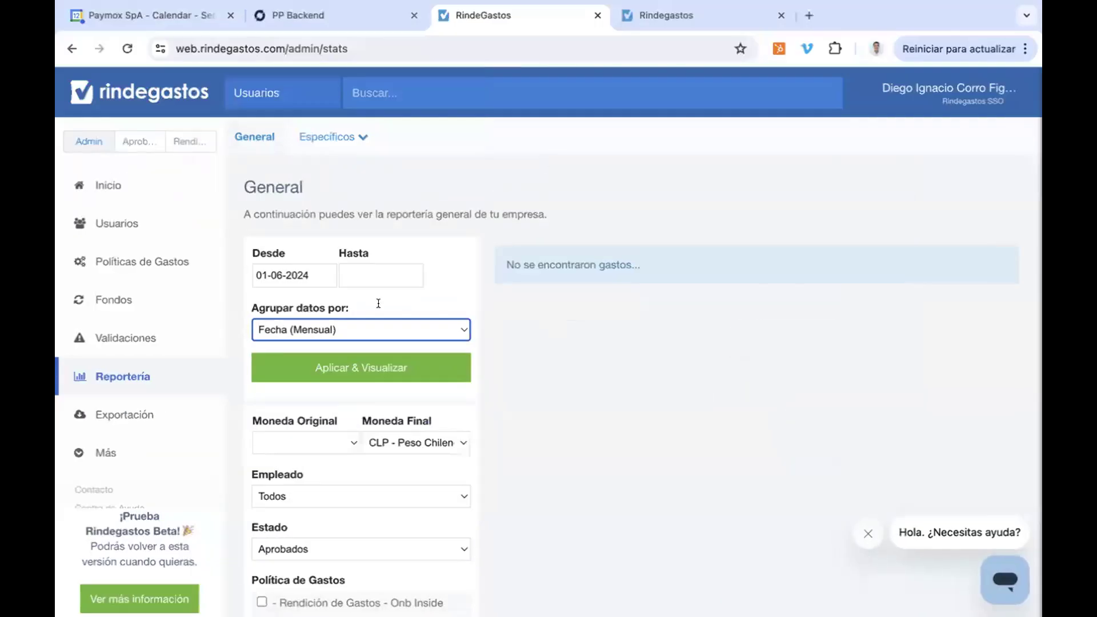
pyautogui.click(656, 15)
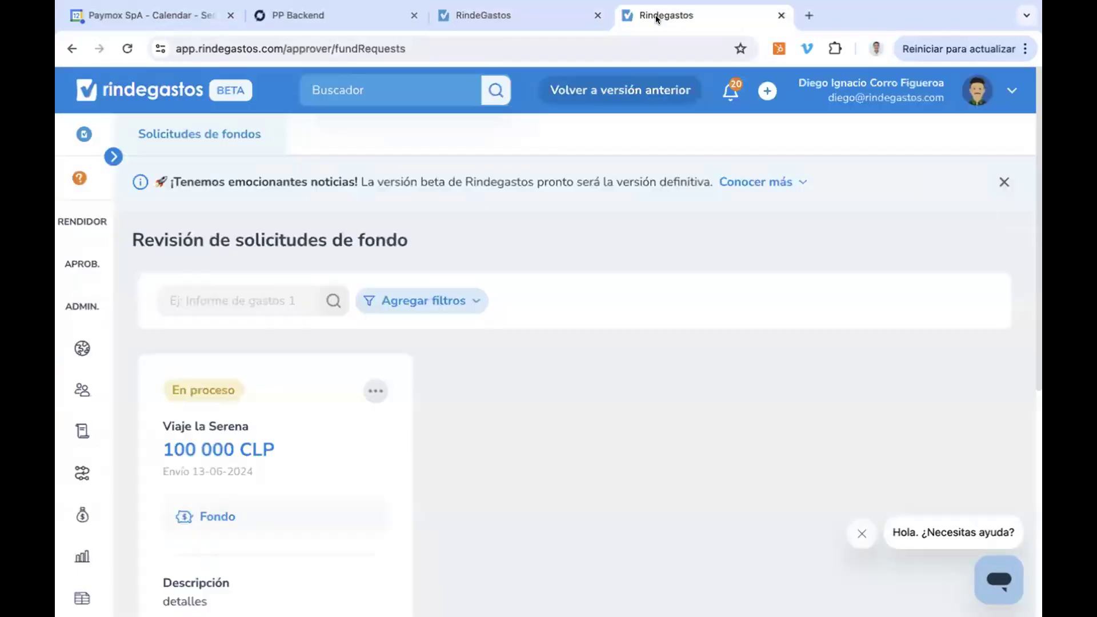
pyautogui.scroll(-3, 82, 395)
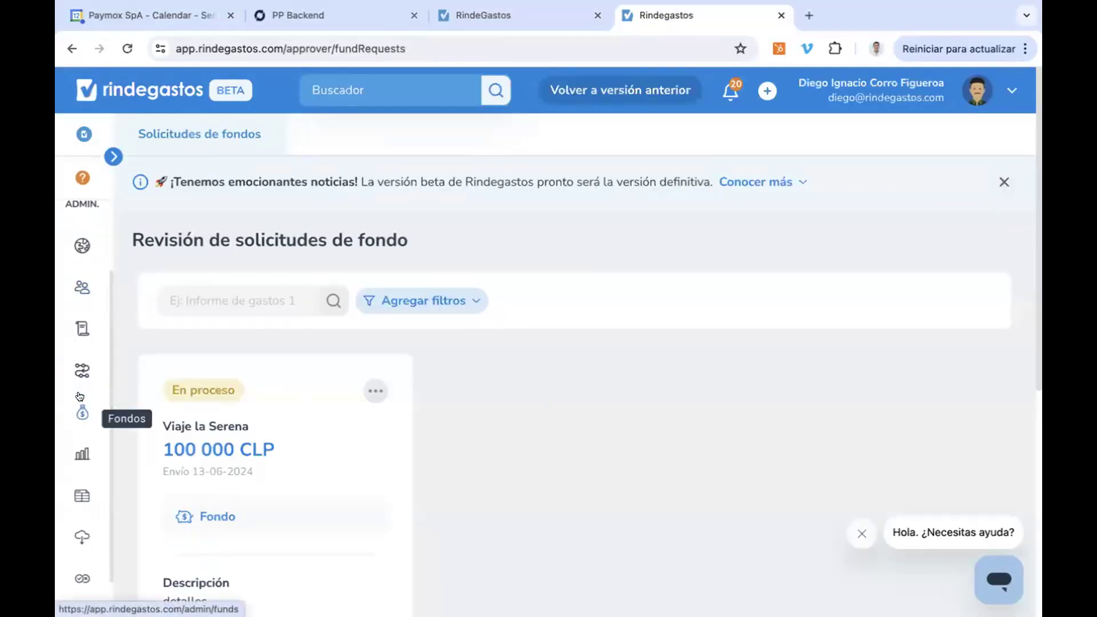
pyautogui.click(79, 459)
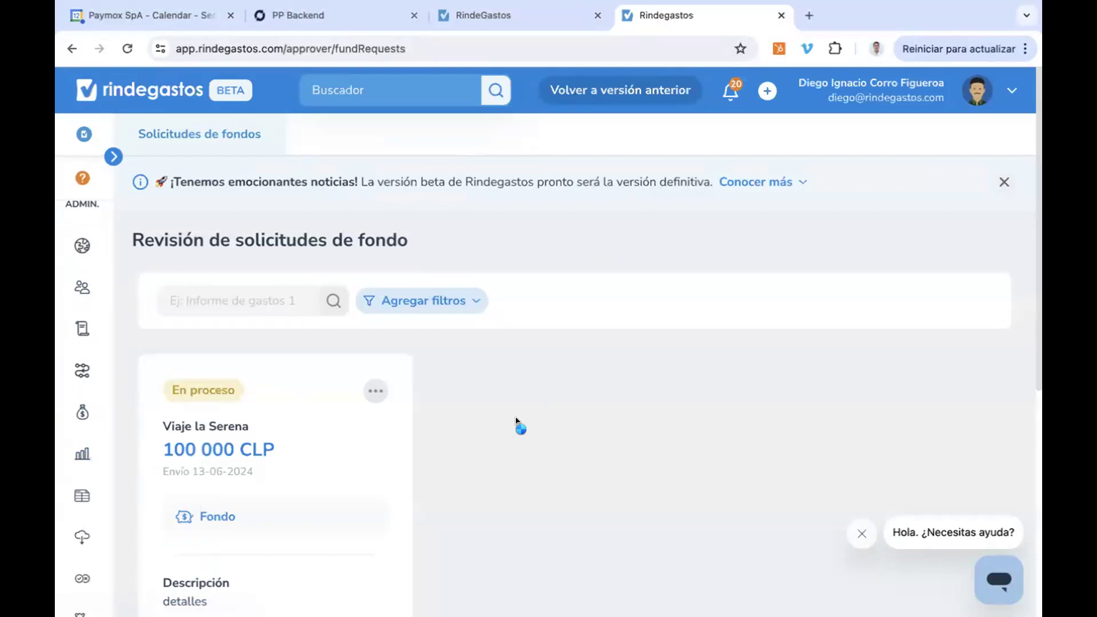
# - Look over the reporting summary and apply its date filter for 01-04-2024 to 13-06-2024
pyautogui.scroll(-3, 651, 388)
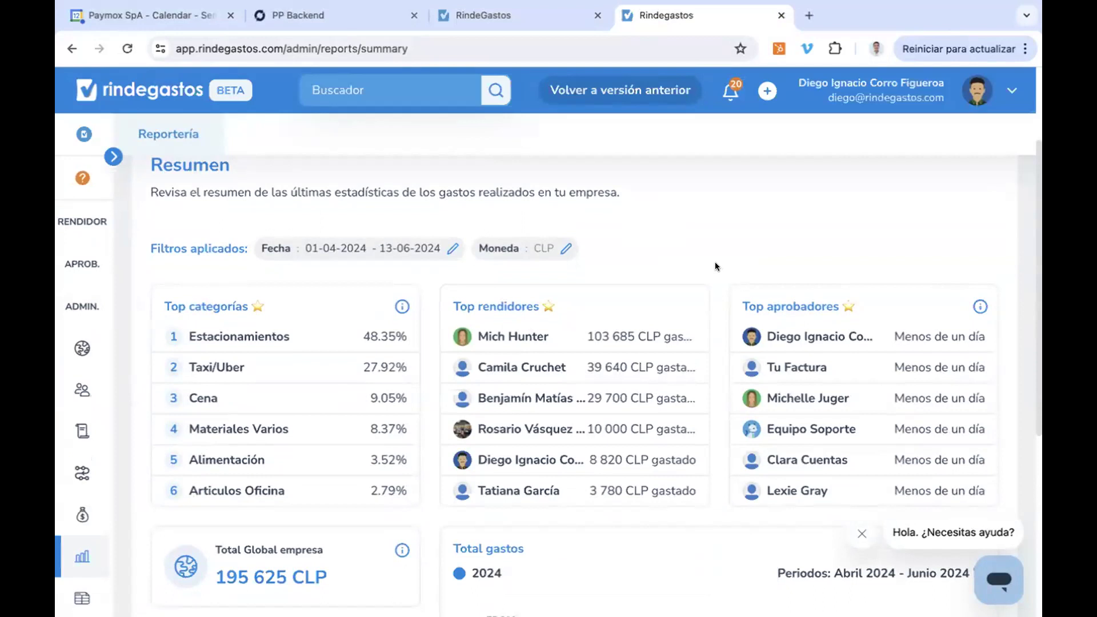
pyautogui.scroll(1, 716, 266)
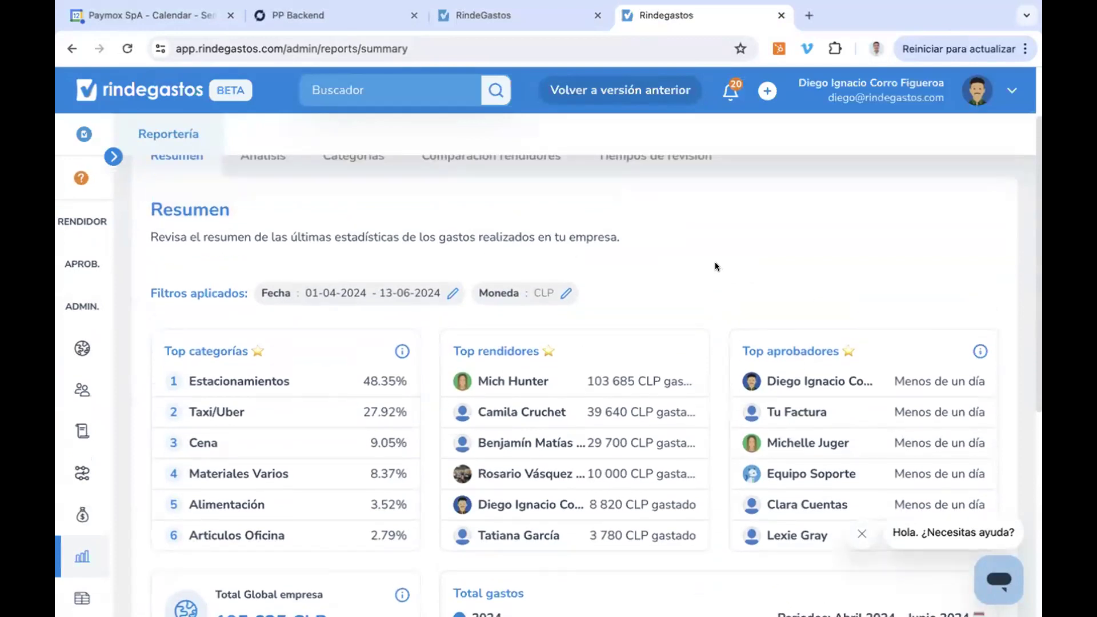
pyautogui.scroll(-1, 703, 262)
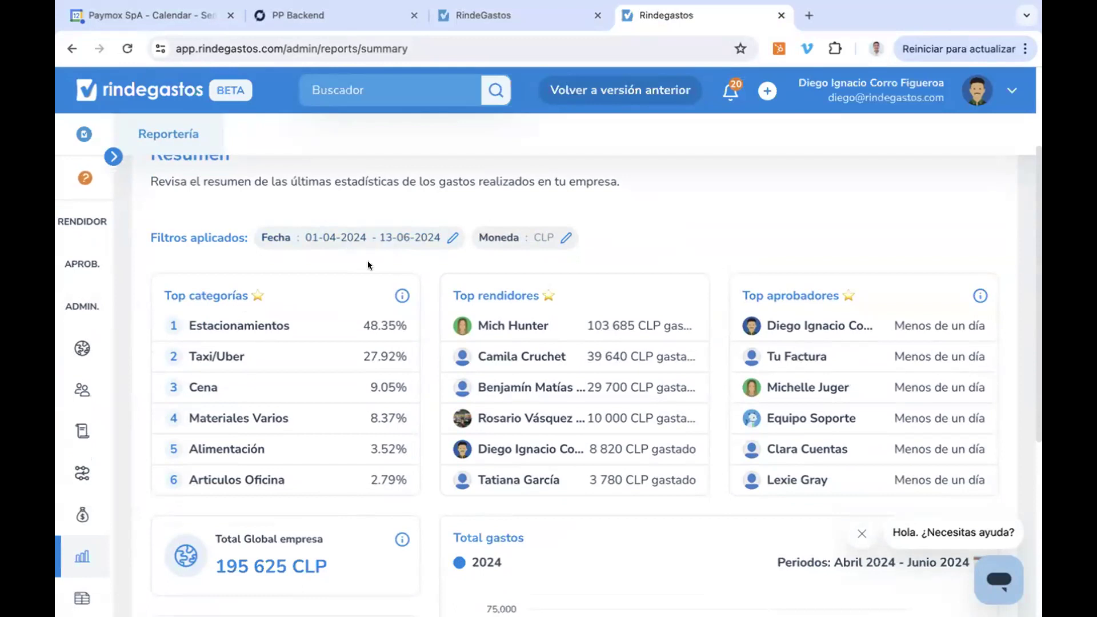
pyautogui.click(368, 238)
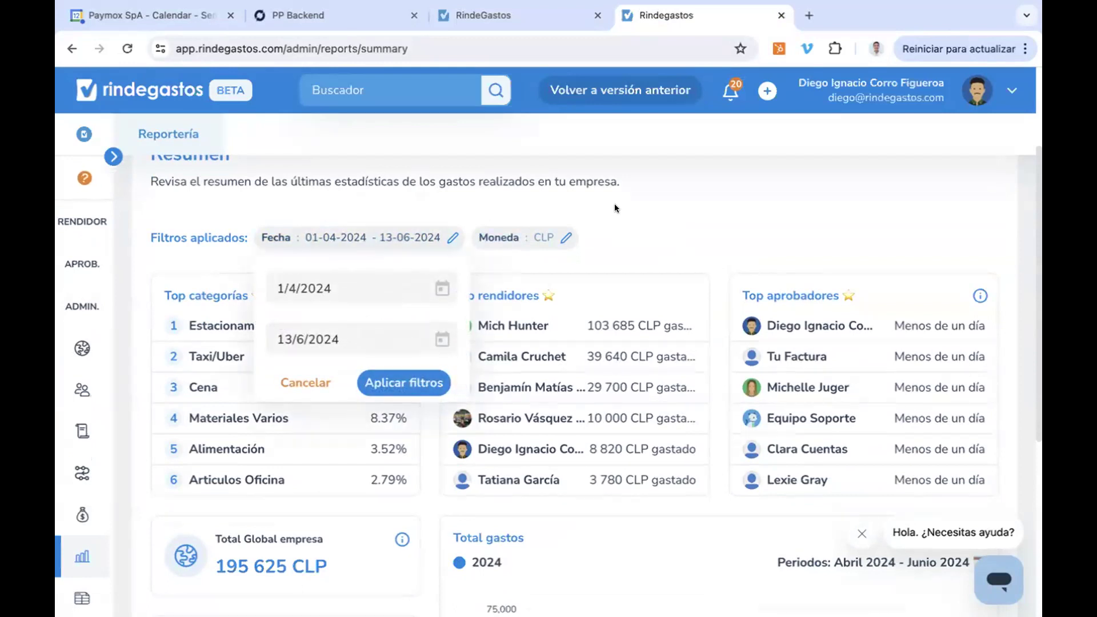
pyautogui.click(420, 376)
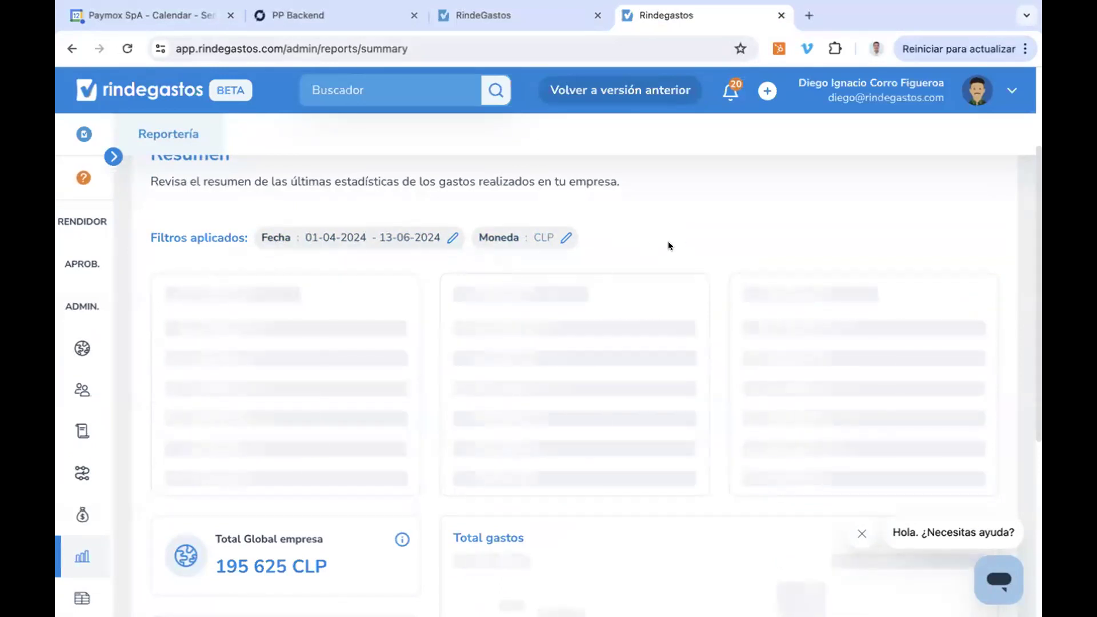
# - Review the summary's top categories, submitters and approvers, the company total, pending reports, average review time and expense chart
pyautogui.scroll(-1, 593, 326)
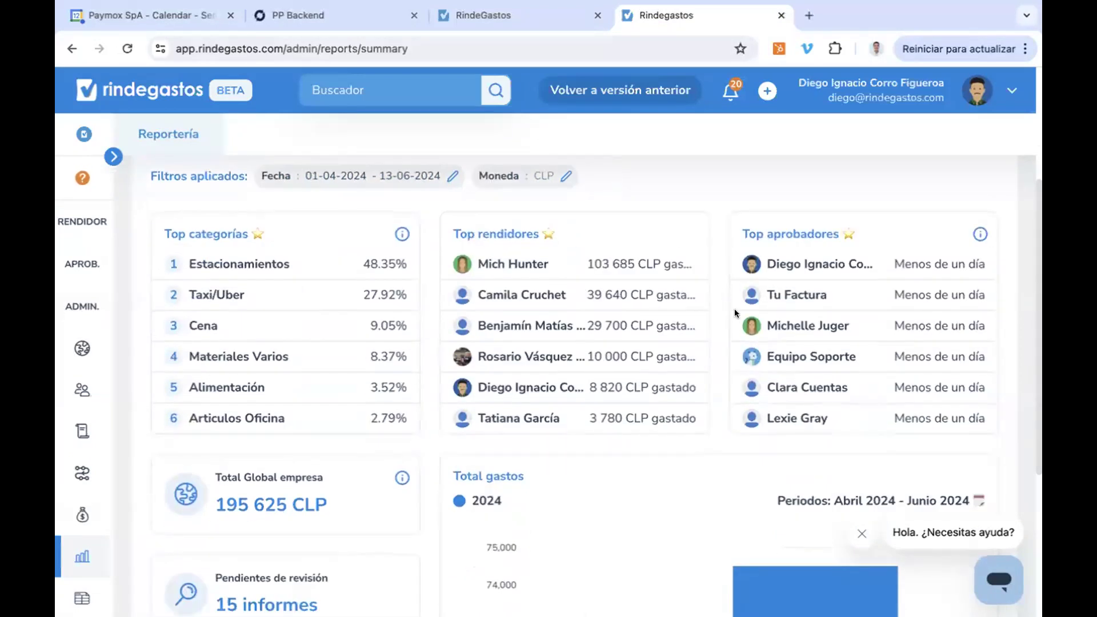
pyautogui.scroll(2, 712, 311)
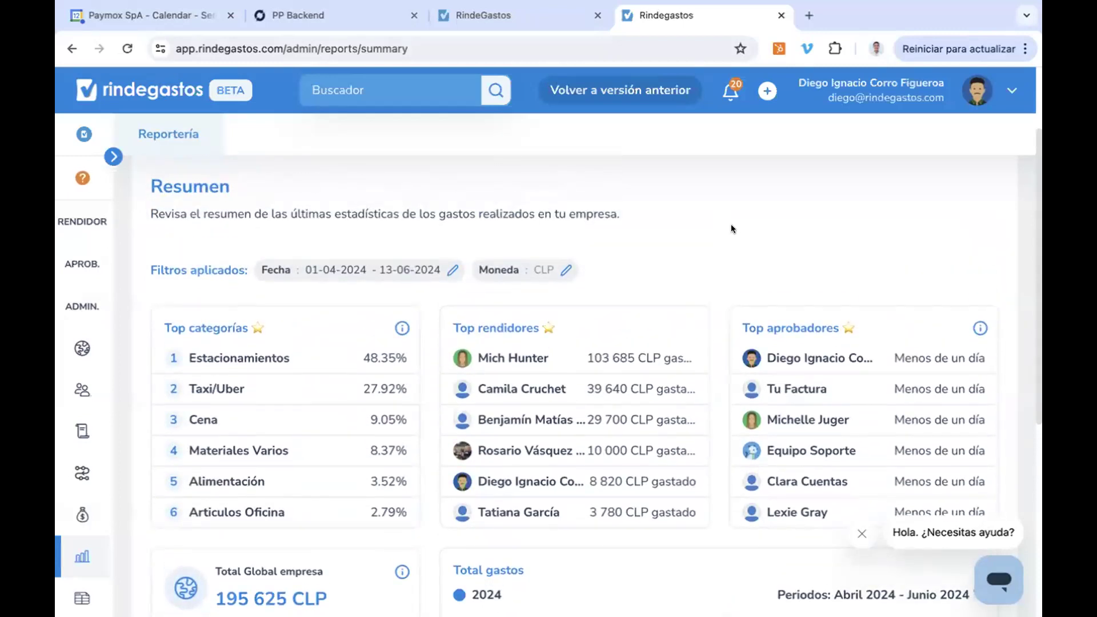
pyautogui.scroll(-4, 732, 224)
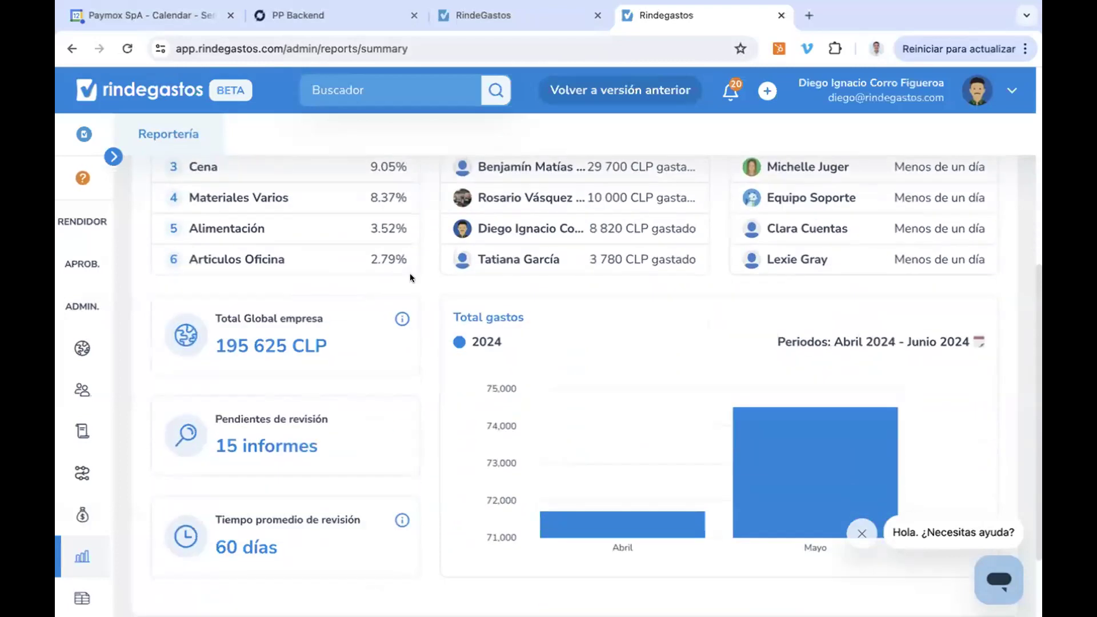
pyautogui.scroll(-1, 409, 273)
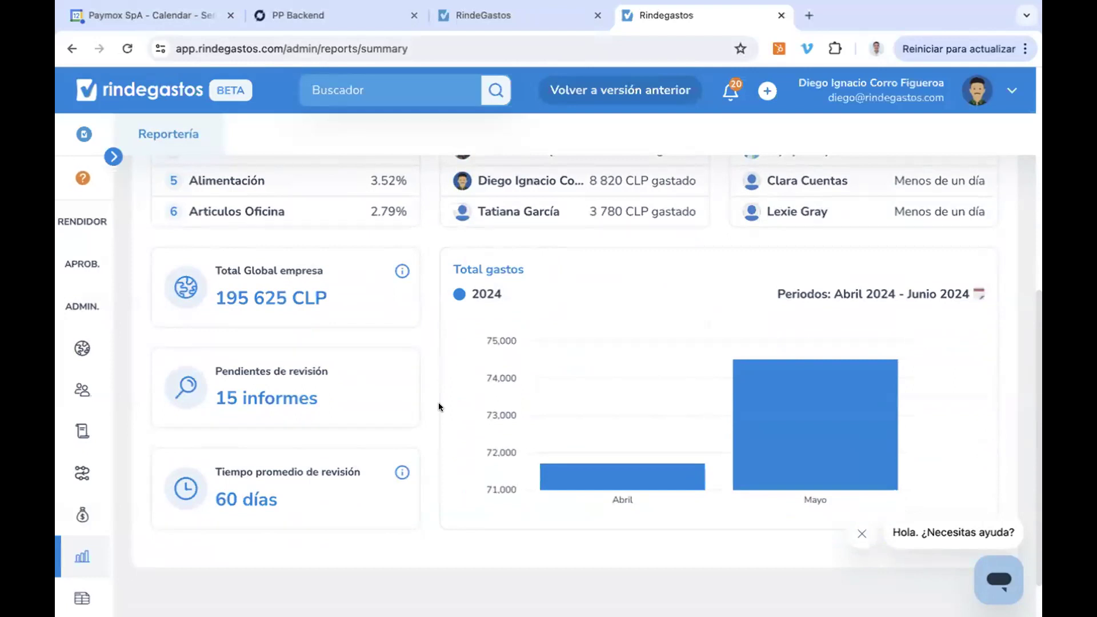
pyautogui.scroll(7, 438, 403)
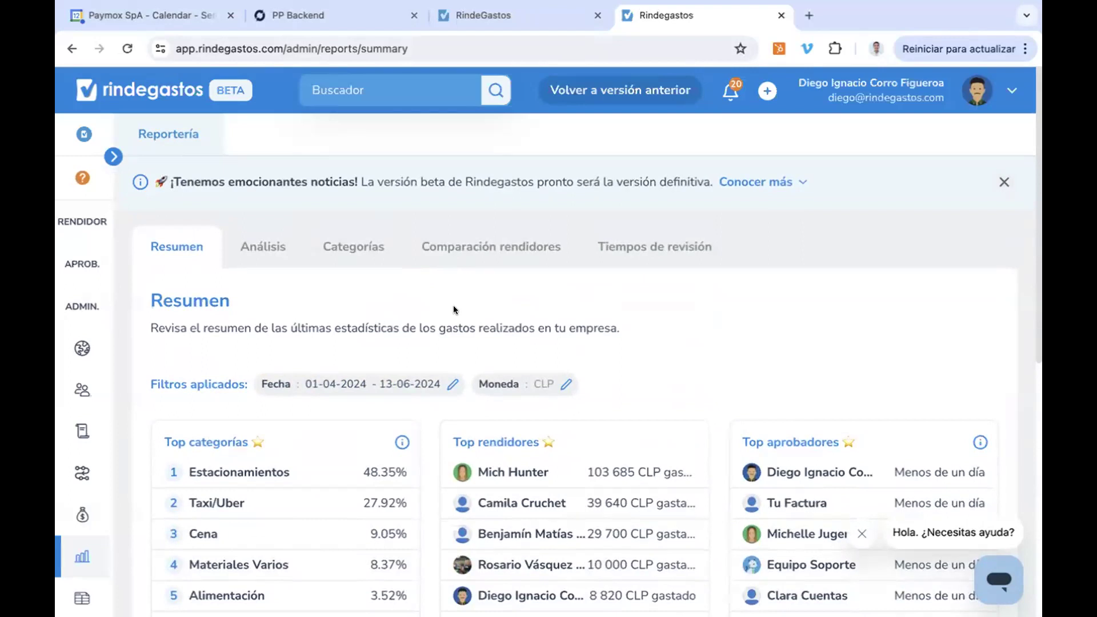
# - Open the data analysis filters and set the data to be grouped by Centro de Costo
pyautogui.click(271, 254)
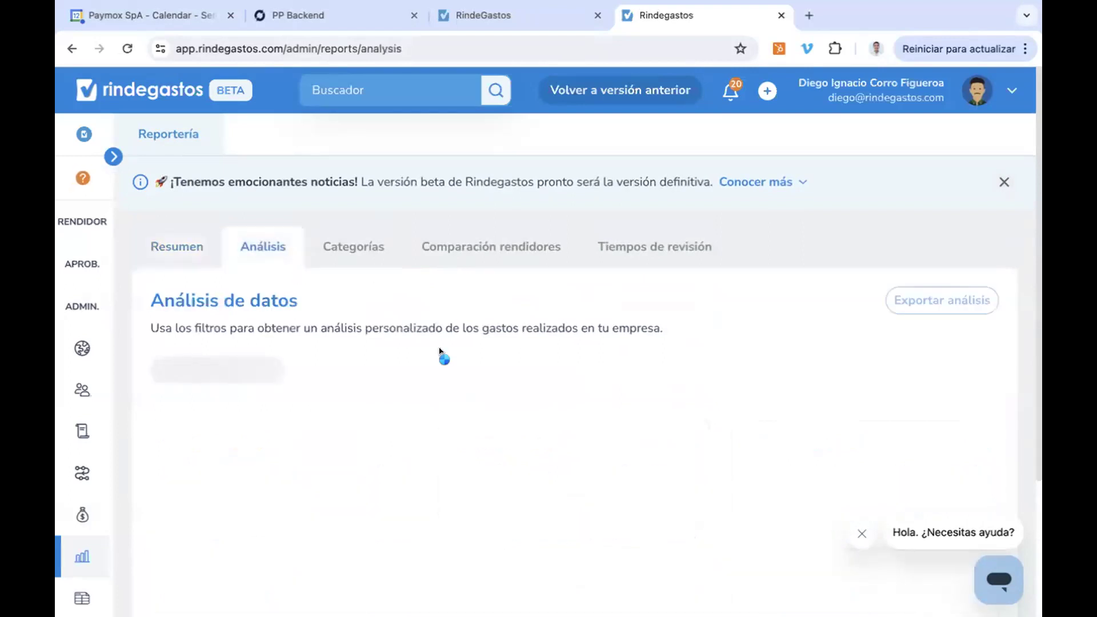
pyautogui.scroll(-3, 439, 346)
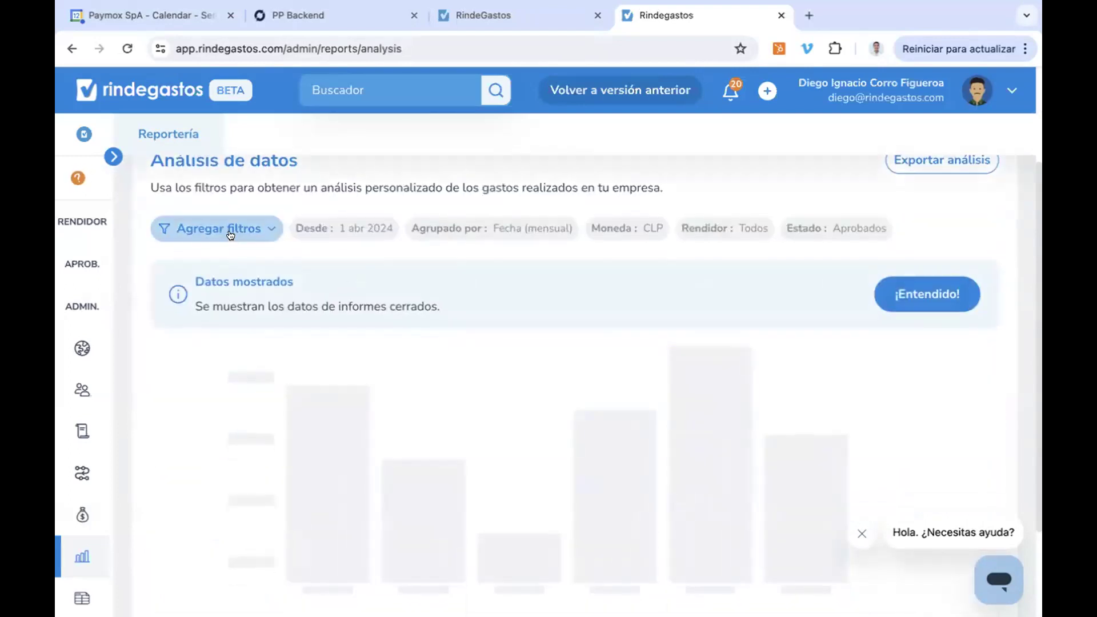
pyautogui.click(228, 228)
pyautogui.scroll(-2, 426, 380)
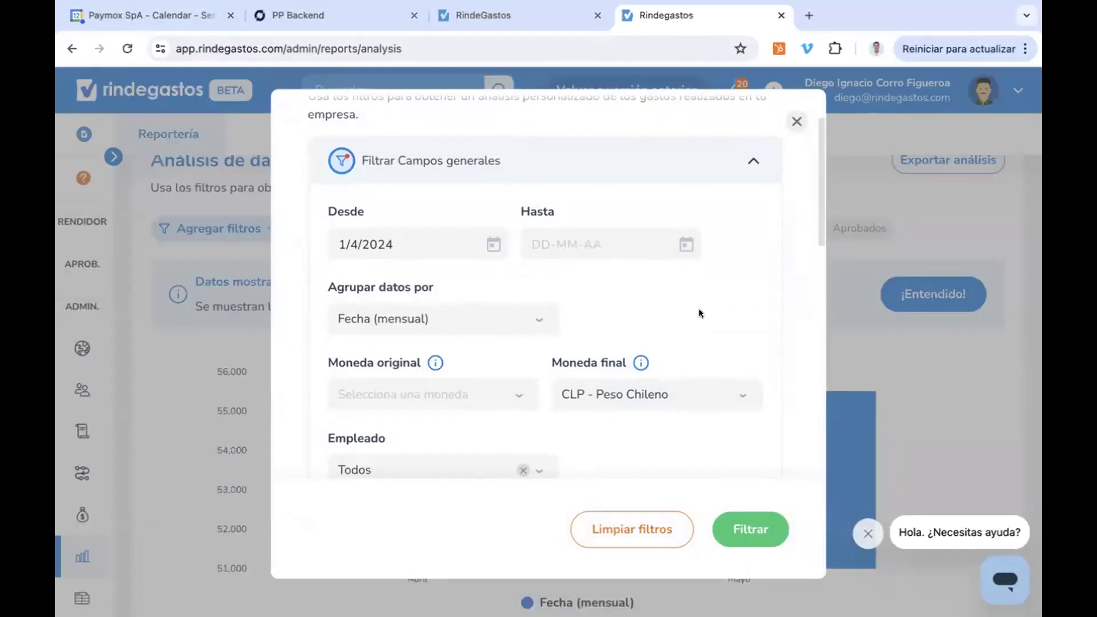
pyautogui.scroll(-2, 698, 310)
pyautogui.click(535, 239)
pyautogui.scroll(-5, 451, 310)
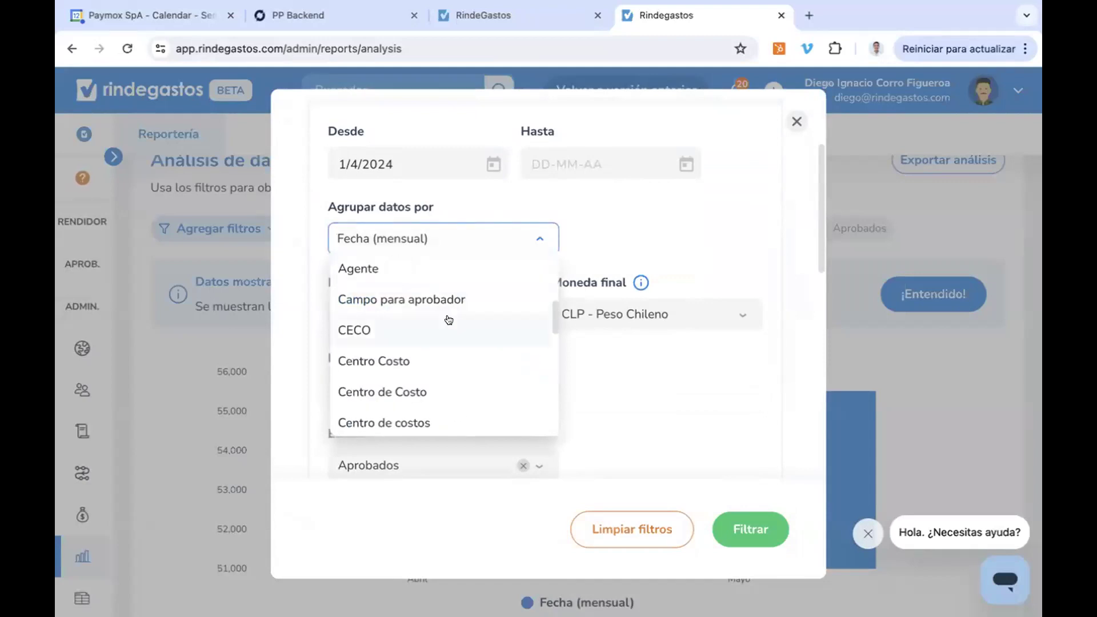
pyautogui.click(434, 383)
# - Examine the remaining general filters: currency, employee, status options, expense policies and categories
pyautogui.scroll(-3, 657, 371)
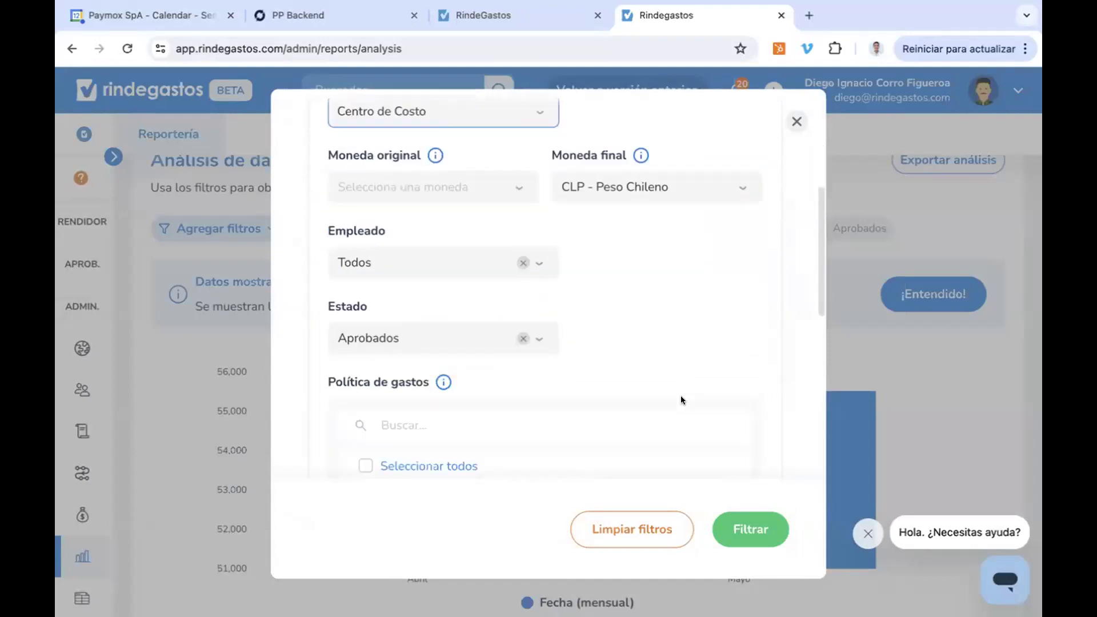
pyautogui.scroll(-1, 680, 400)
pyautogui.scroll(-4, 676, 314)
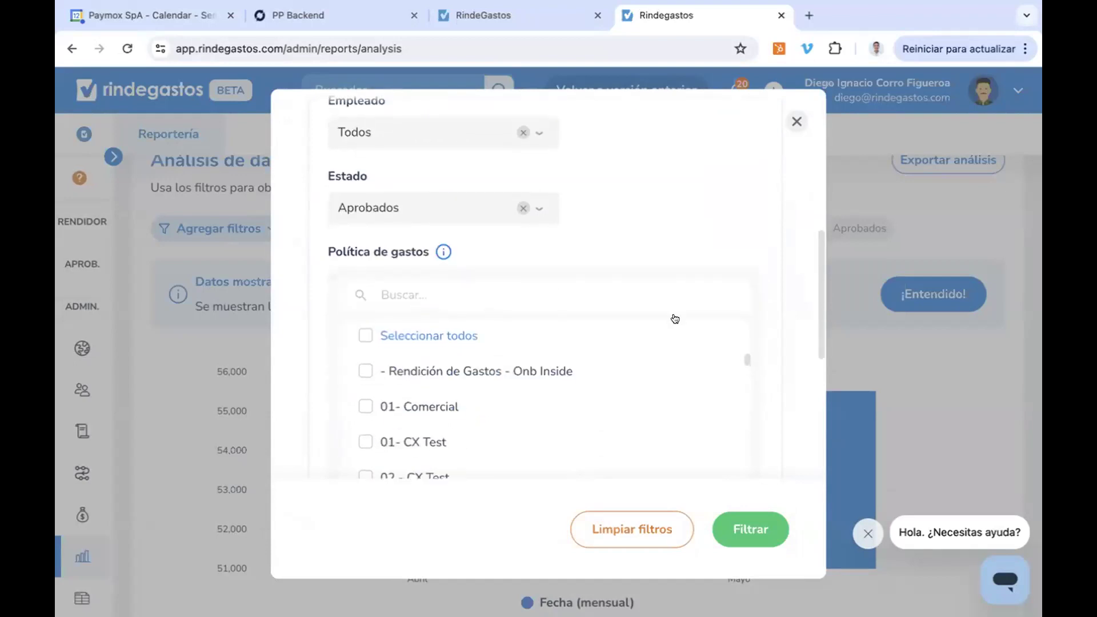
pyautogui.click(537, 206)
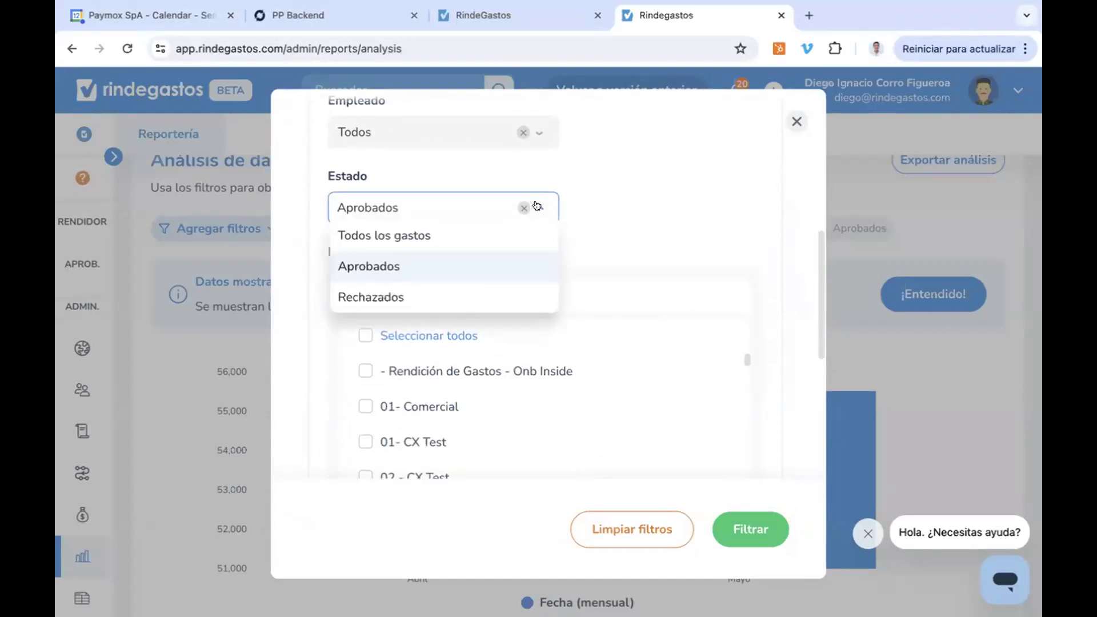
pyautogui.click(718, 199)
pyautogui.scroll(-10, 752, 274)
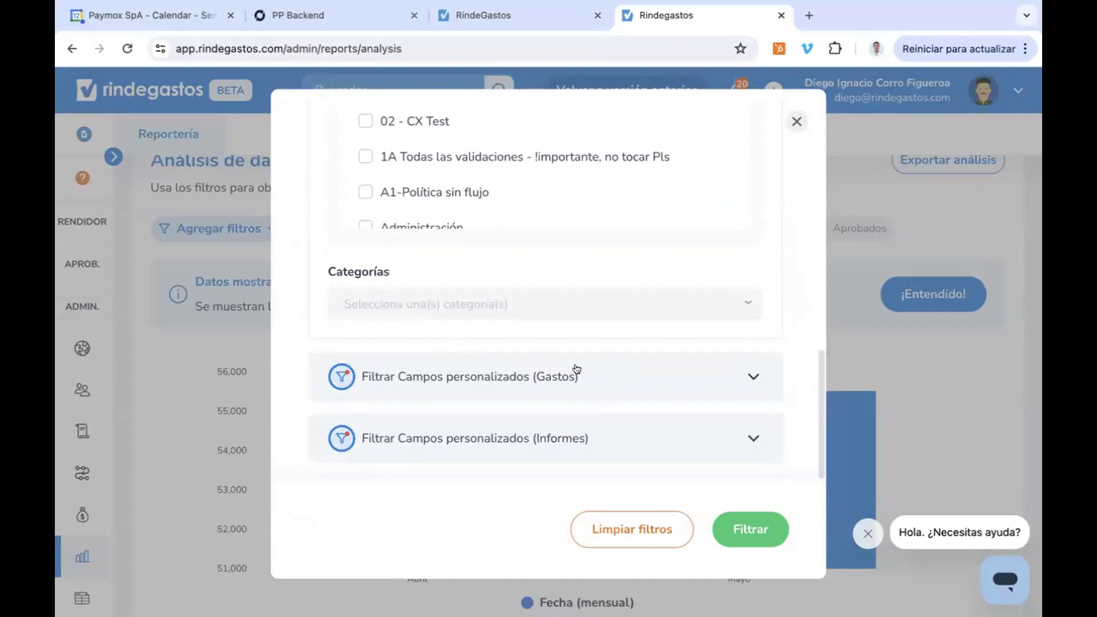
# - Expand the custom expense field filters and look through the available fields and values
pyautogui.click(672, 370)
pyautogui.scroll(-4, 709, 373)
pyautogui.scroll(-15, 668, 225)
pyautogui.scroll(20, 668, 225)
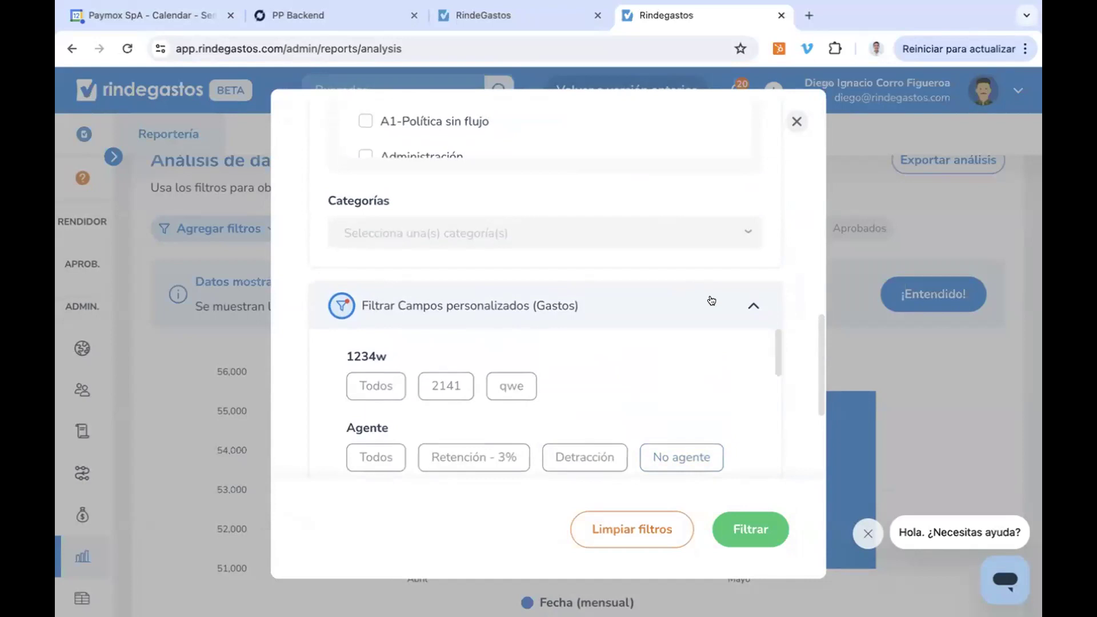
# - Collapse the custom expense field filters, apply the analysis filters and review the resulting Centro de Costo chart
pyautogui.click(711, 301)
pyautogui.click(766, 529)
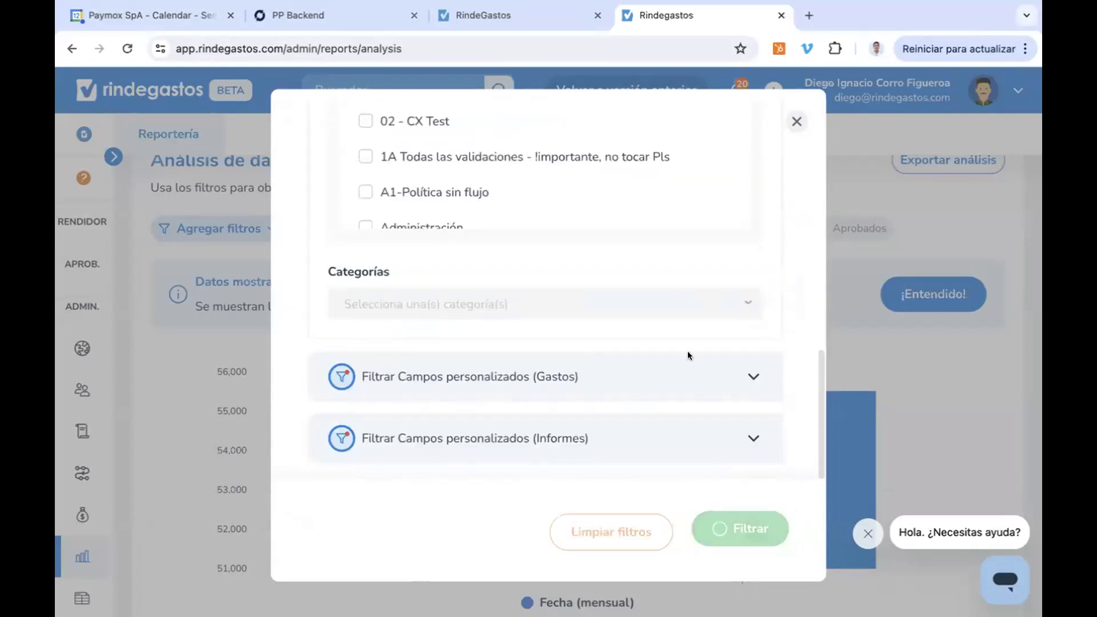
pyautogui.scroll(-2, 533, 314)
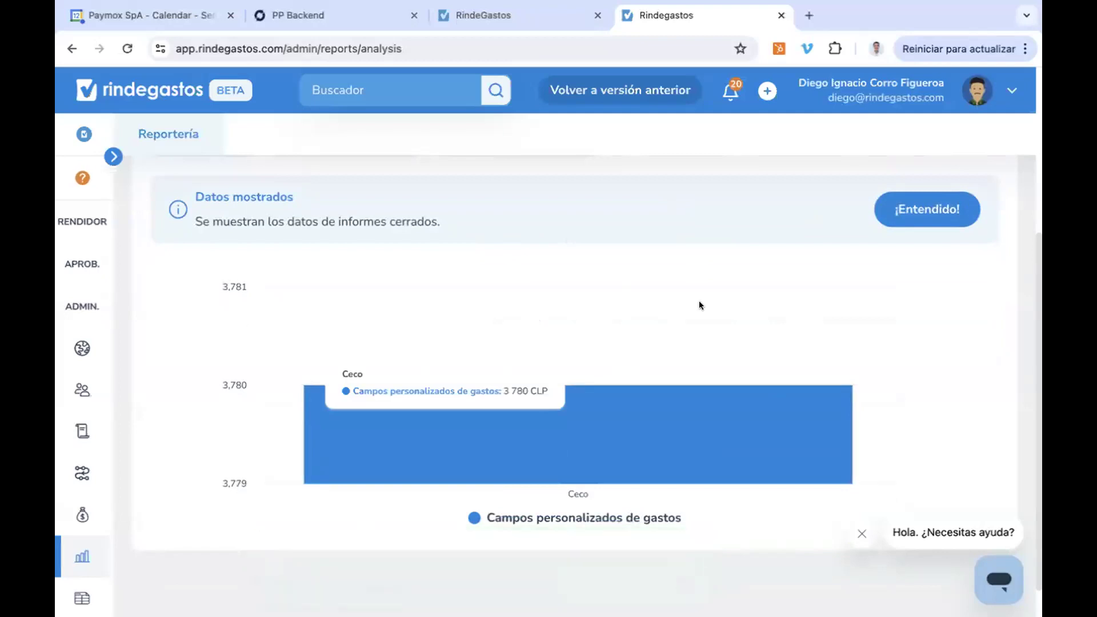
pyautogui.scroll(2, 699, 306)
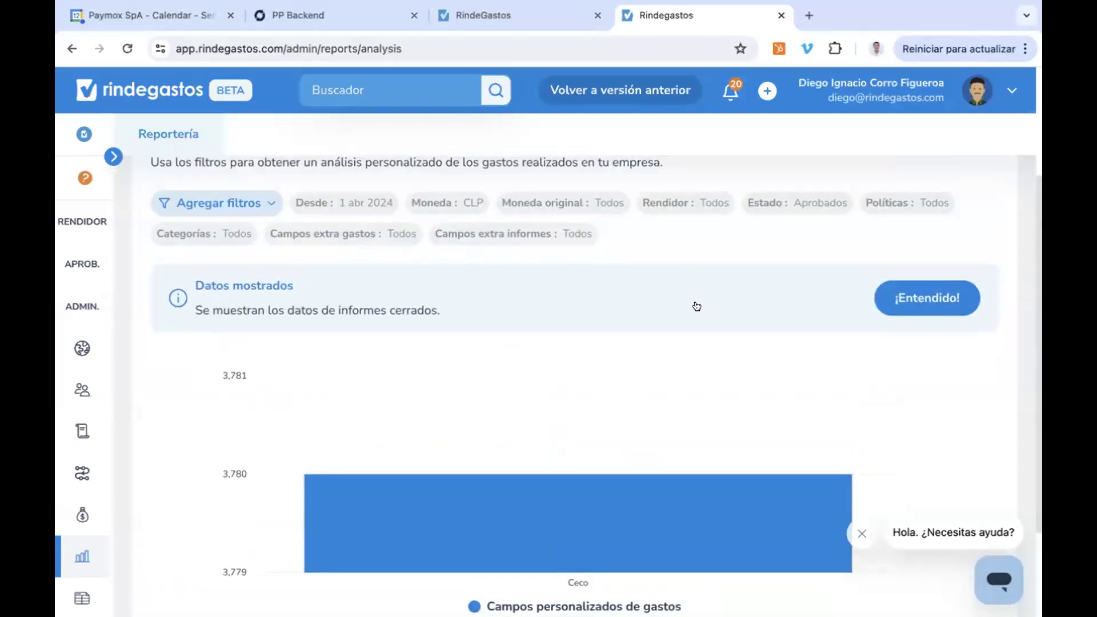
pyautogui.scroll(3, 697, 307)
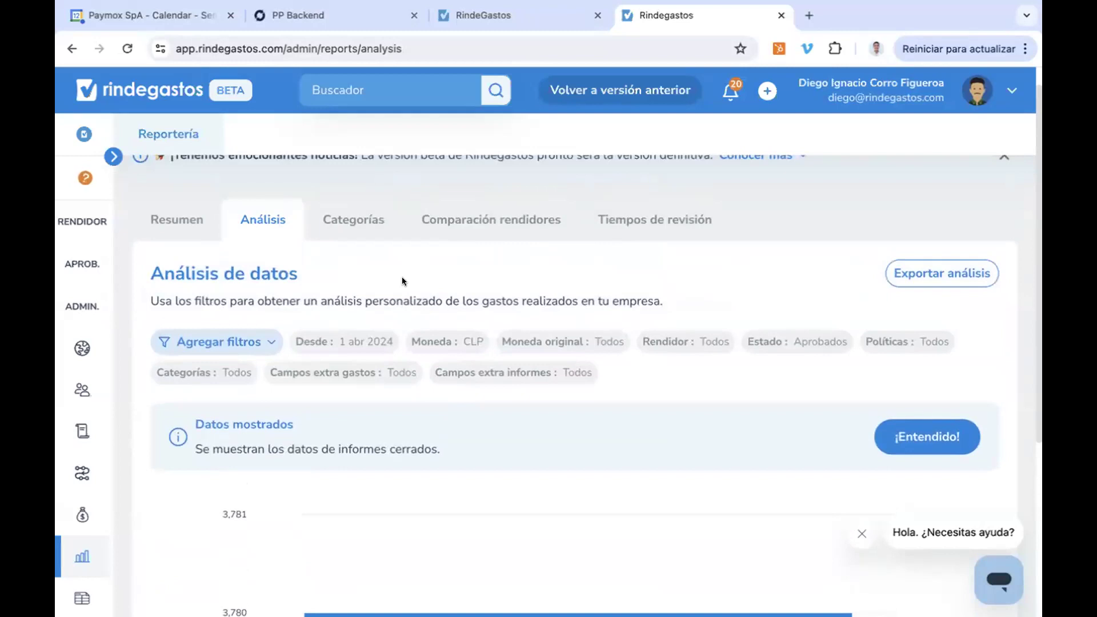
# - View the Categorías and Comparación rendidores sections of the reporting module
pyautogui.click(358, 221)
pyautogui.click(522, 245)
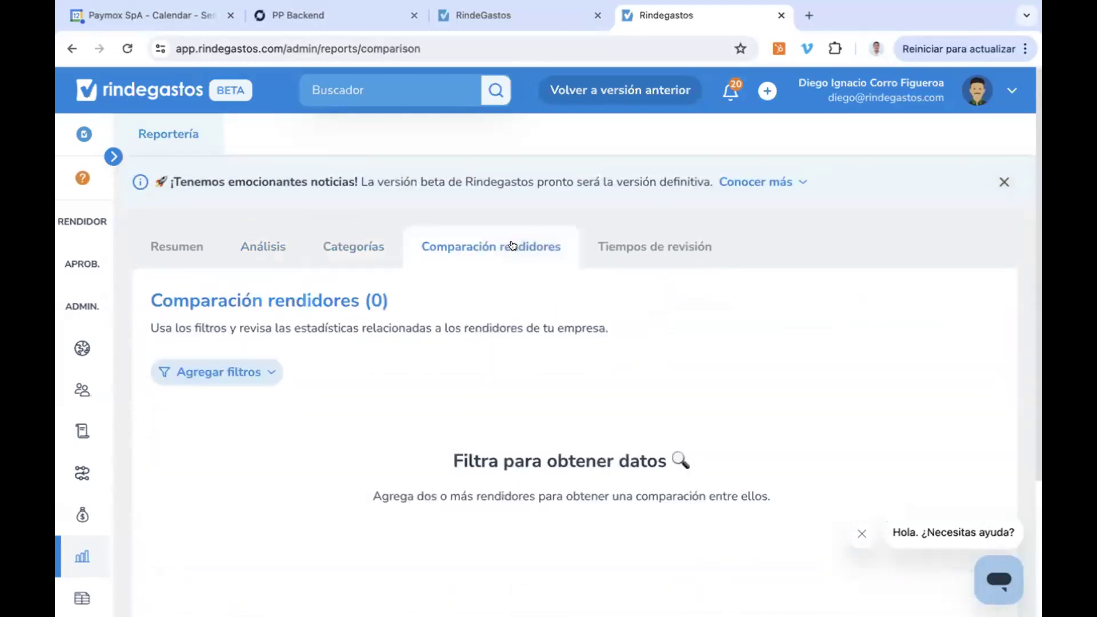
pyautogui.scroll(-2, 629, 349)
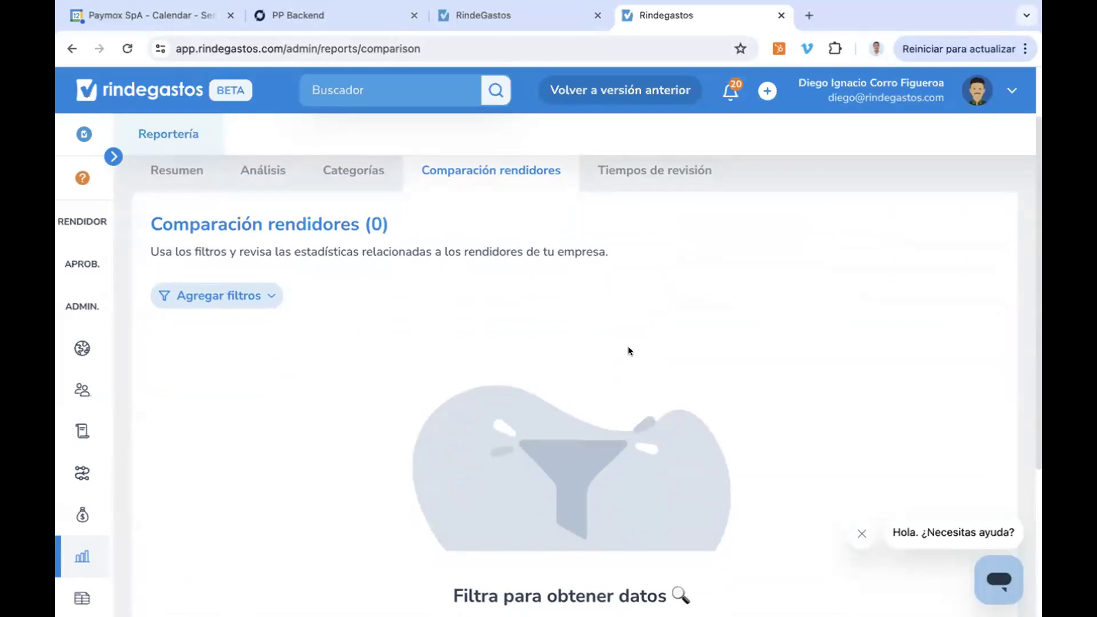
pyautogui.scroll(2, 629, 349)
# - Review the Tiempos de revisión report, examining the average duration and approver stages of each review flow
pyautogui.click(644, 250)
pyautogui.scroll(-2, 702, 365)
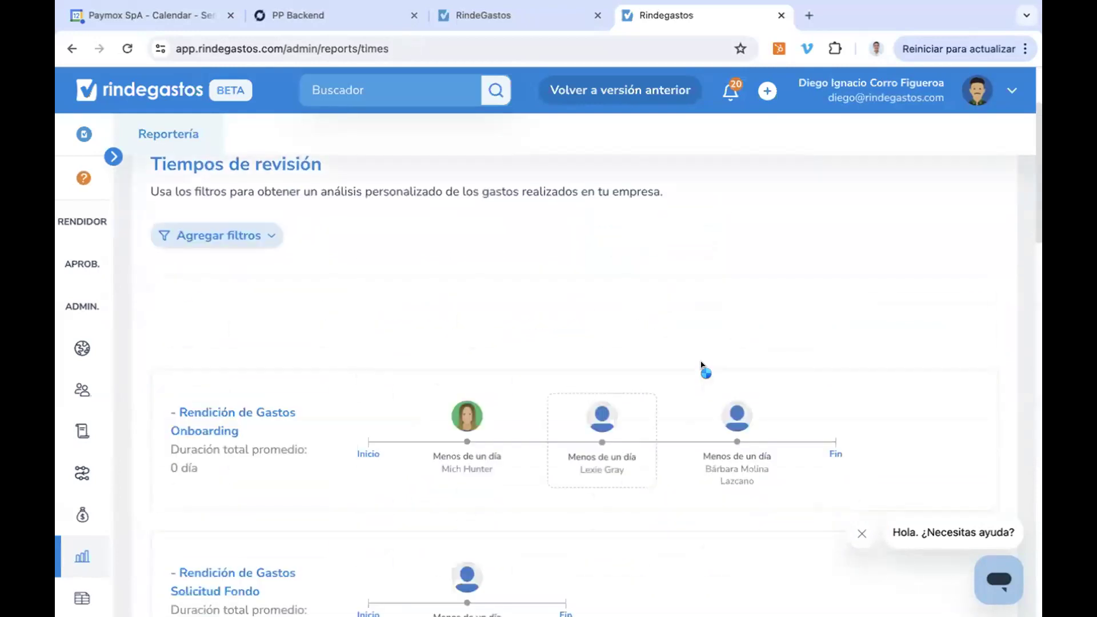
pyautogui.scroll(-3, 703, 364)
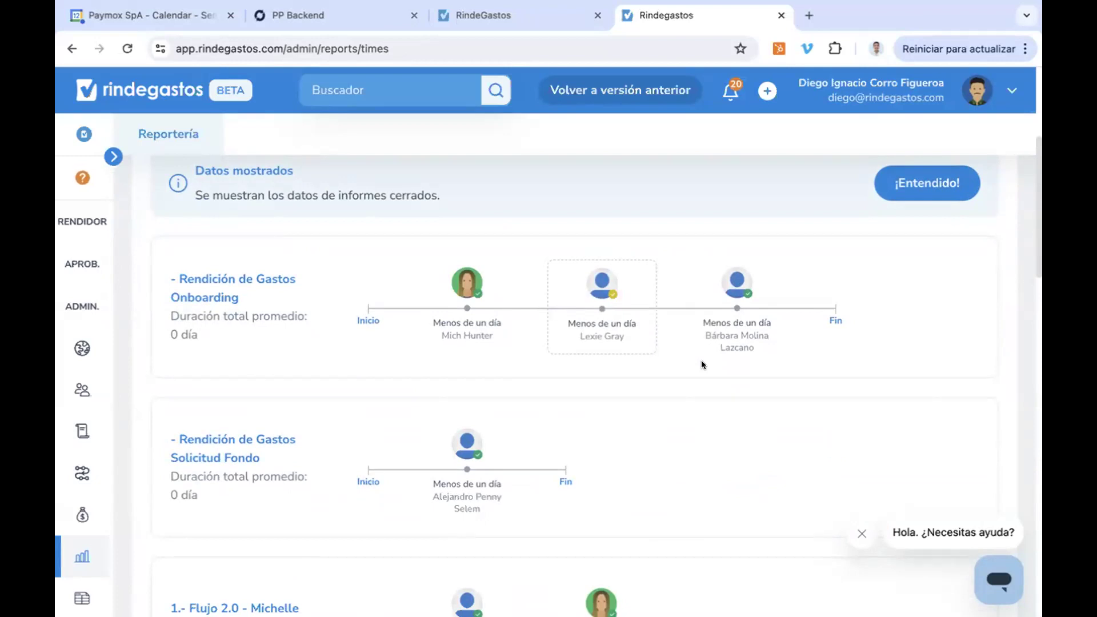
pyautogui.scroll(-5, 701, 364)
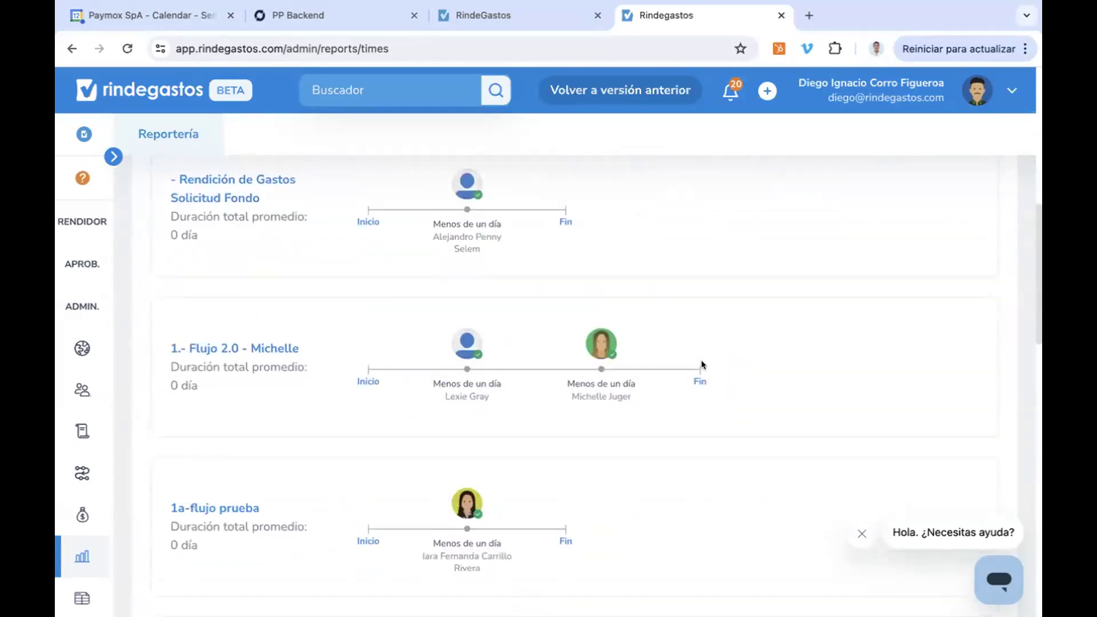
pyautogui.scroll(10, 701, 364)
pyautogui.scroll(-3, 77, 514)
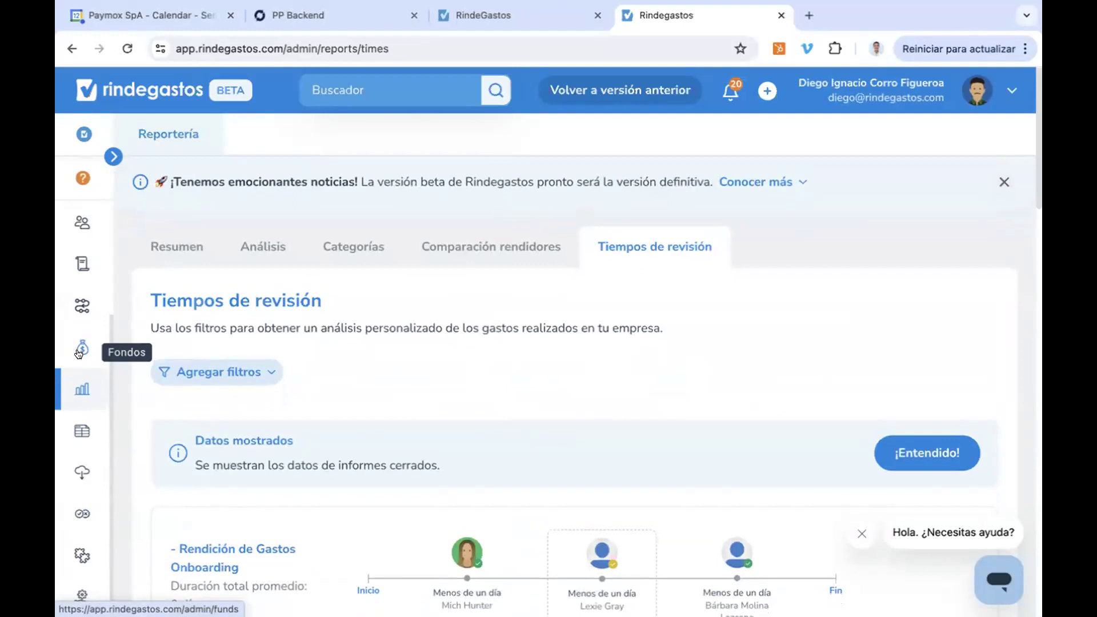
# - Return to the reporting Resumen and review its top categories, submitters and approvers
pyautogui.click(152, 247)
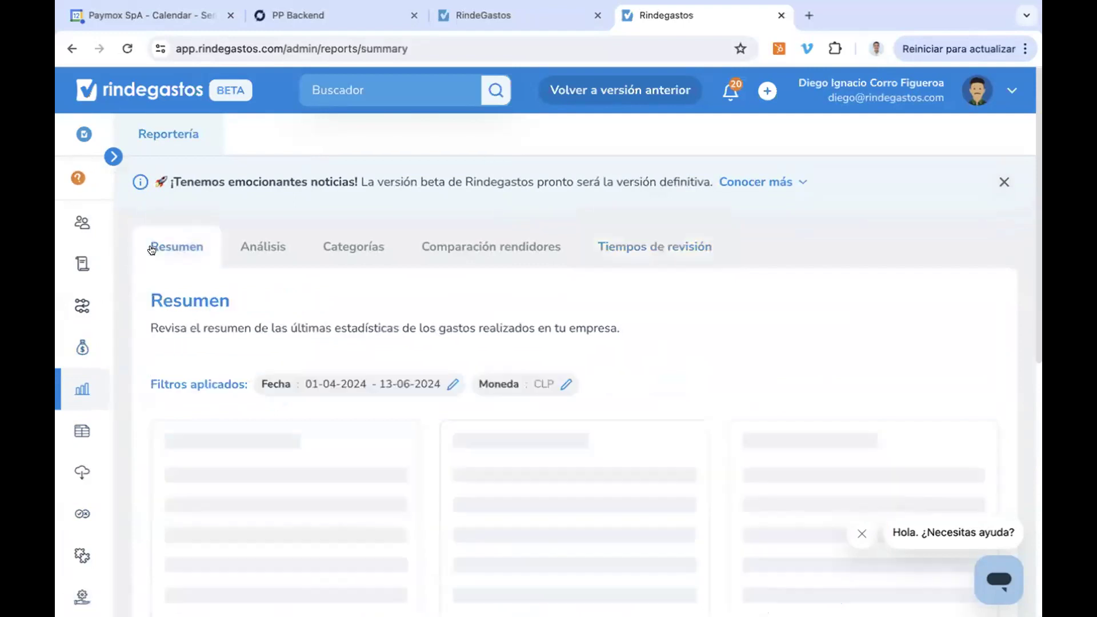
pyautogui.scroll(-3, 650, 350)
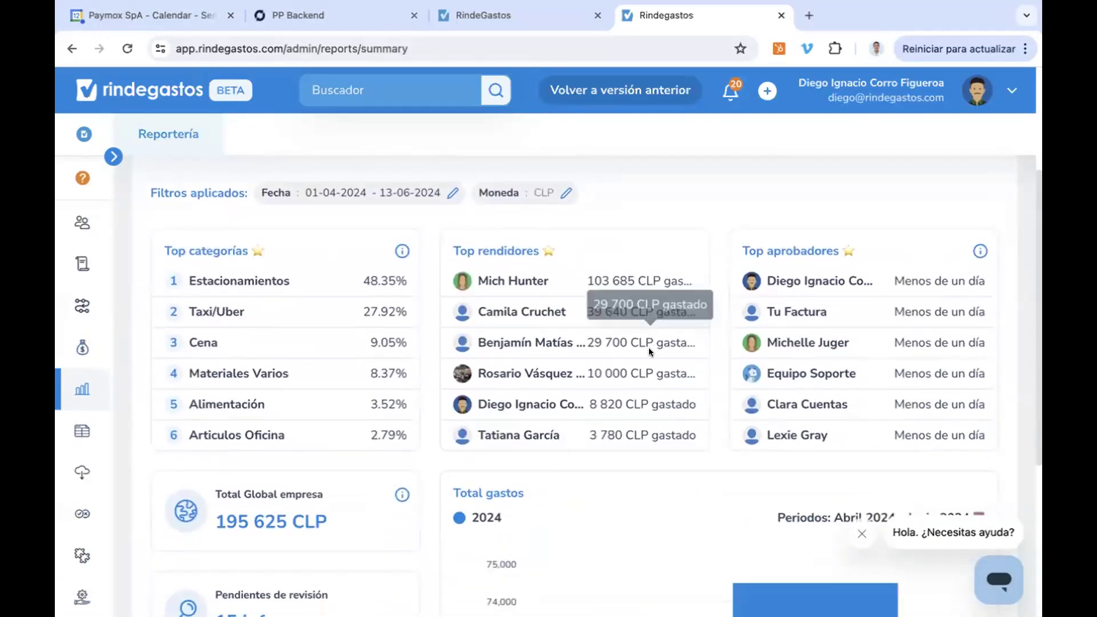
pyautogui.scroll(1, 649, 350)
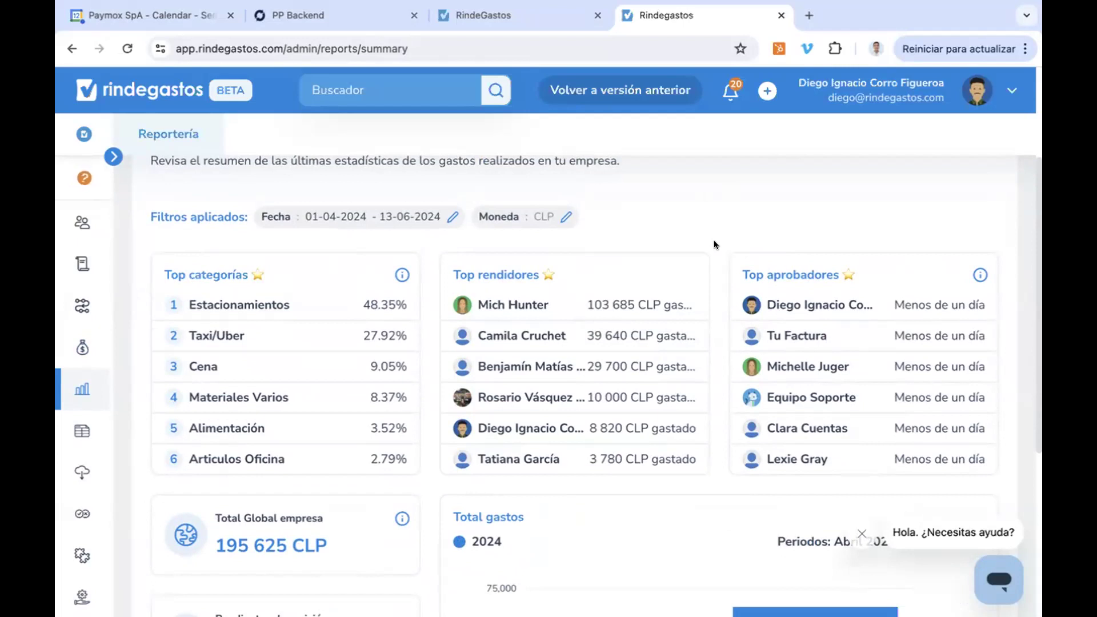
# - Open the Rendición Mayo 2024 report from the submitter's Informes for editing
pyautogui.moveTo(76, 294)
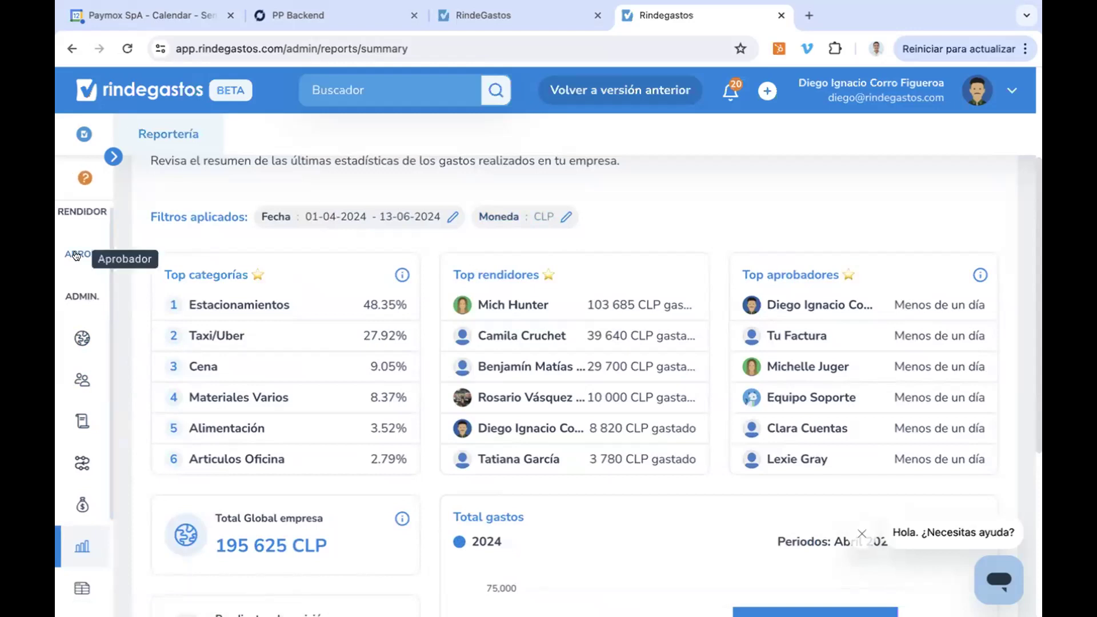
pyautogui.click(81, 212)
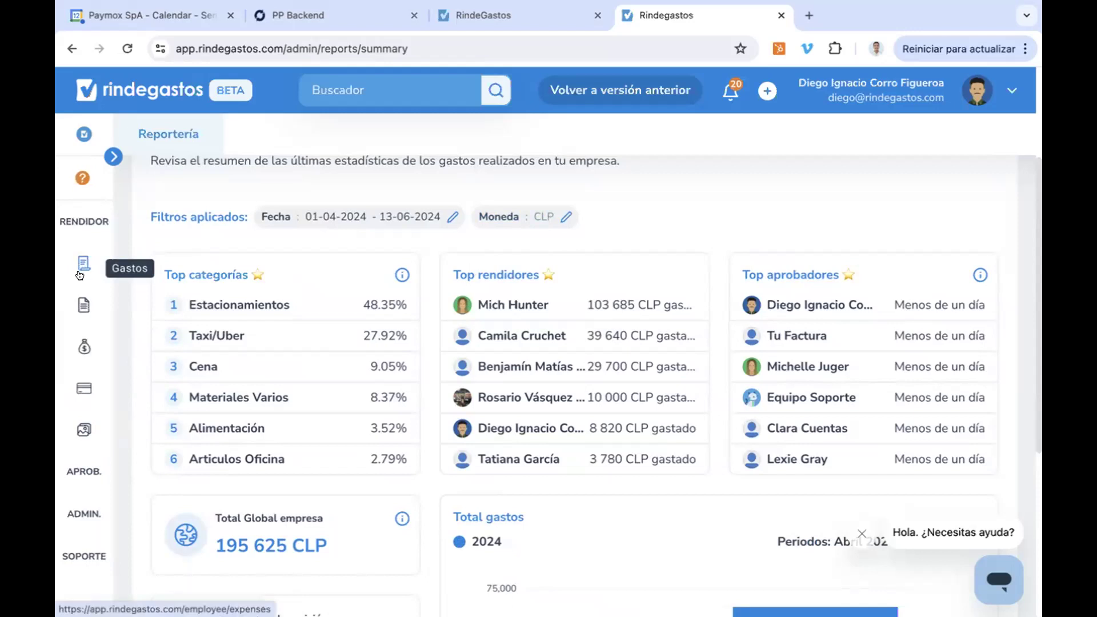
pyautogui.click(83, 304)
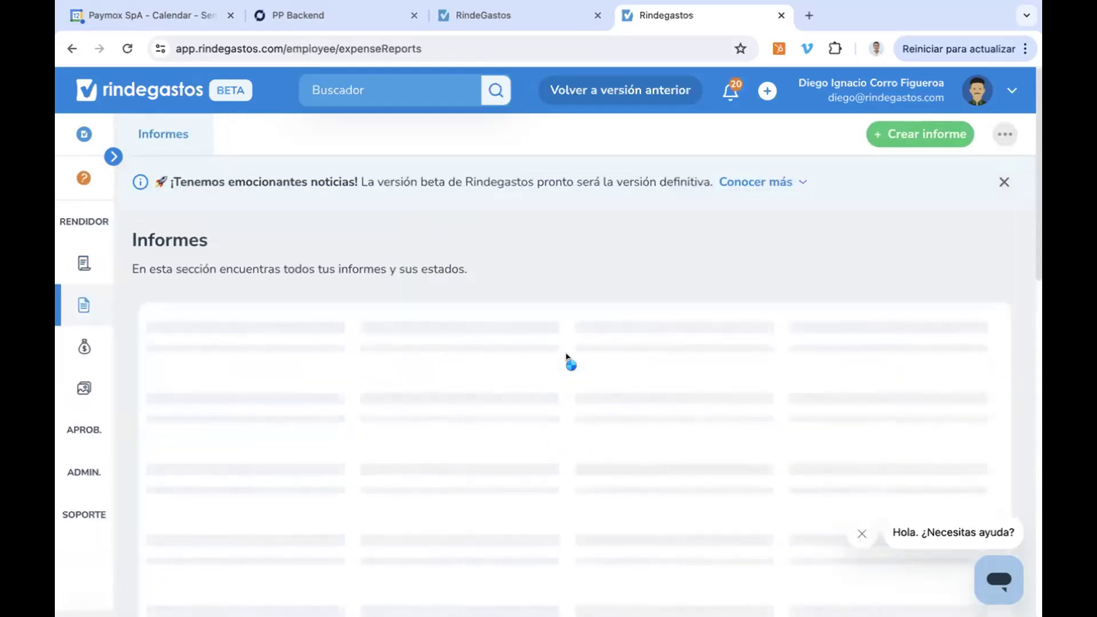
pyautogui.scroll(-2, 503, 435)
pyautogui.click(490, 422)
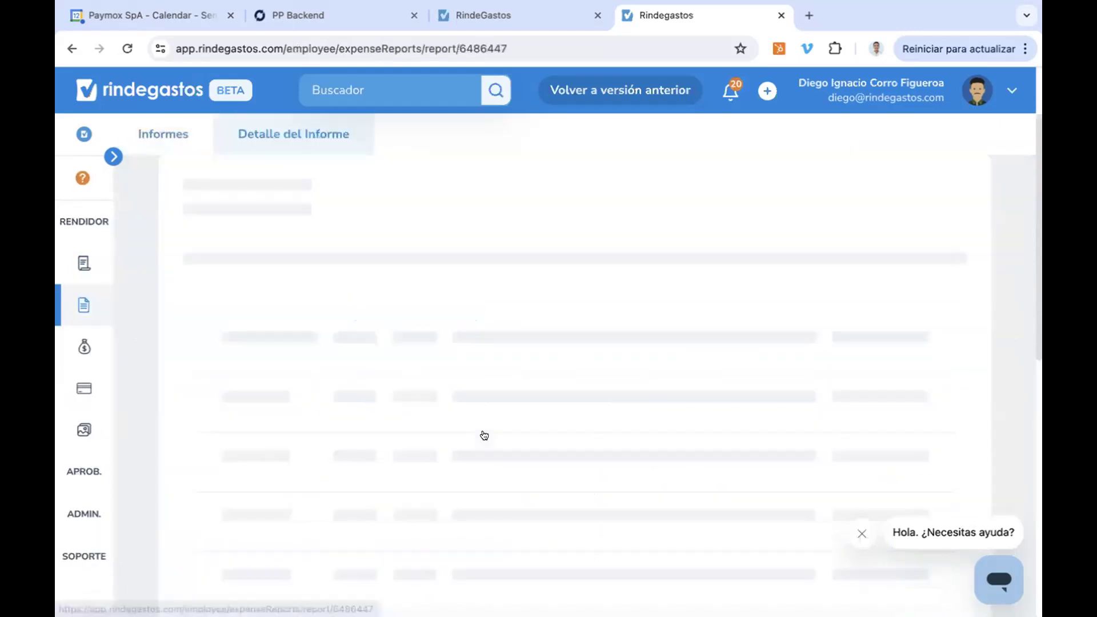
pyautogui.click(500, 347)
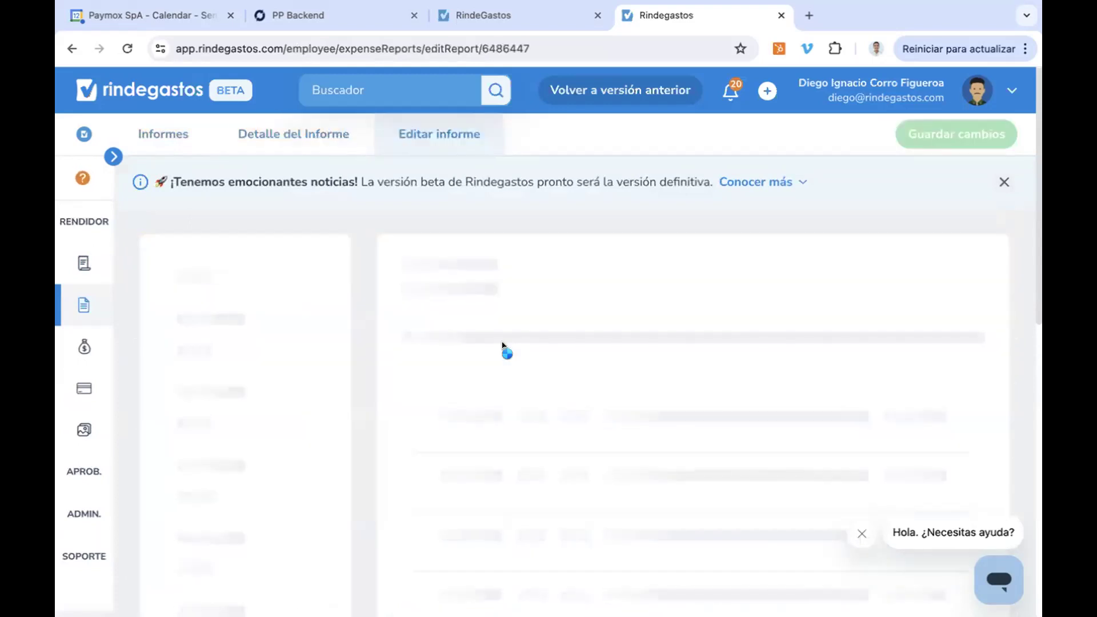
pyautogui.scroll(-3, 452, 369)
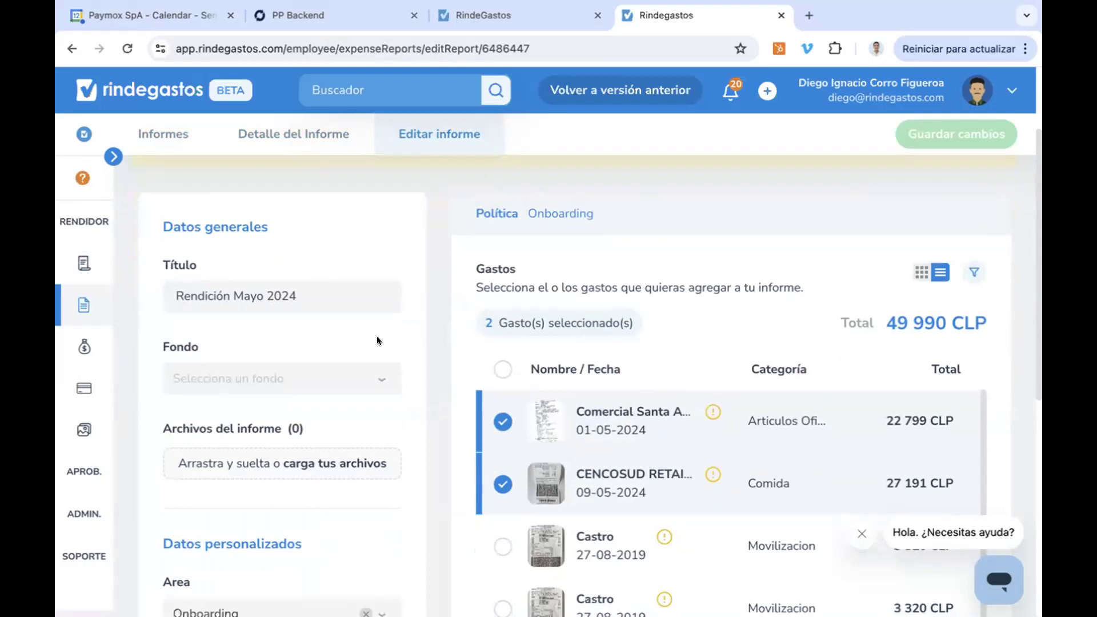
# - Assign the Caja Chica - Onboarding fund to the Rendición Mayo 2024 report and save the changes
pyautogui.doubleClick(180, 340)
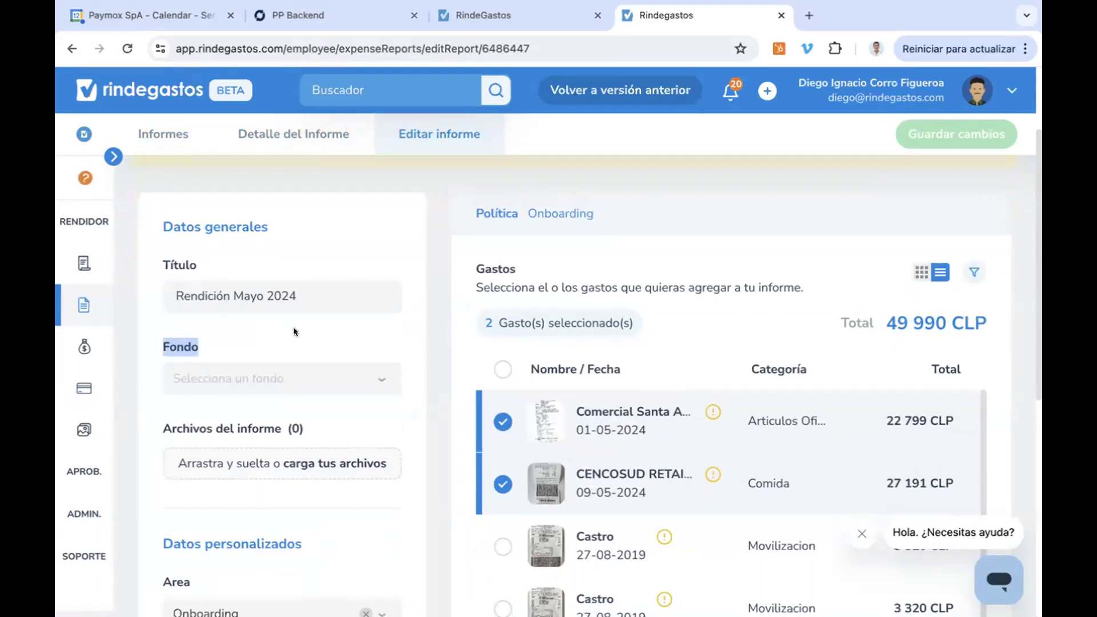
pyautogui.click(347, 379)
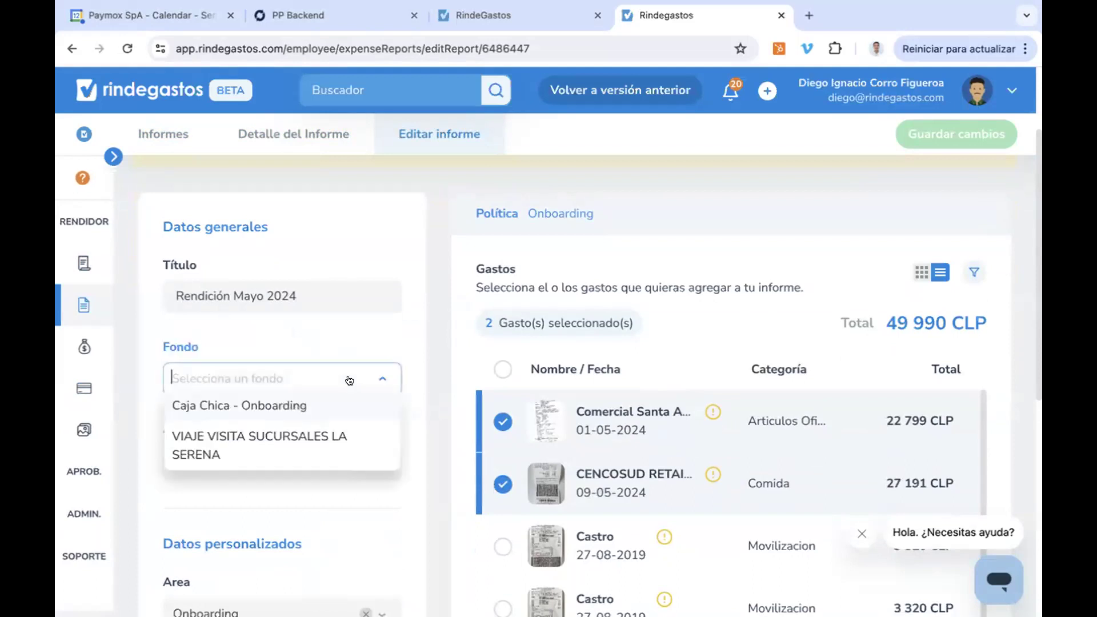
pyautogui.click(332, 405)
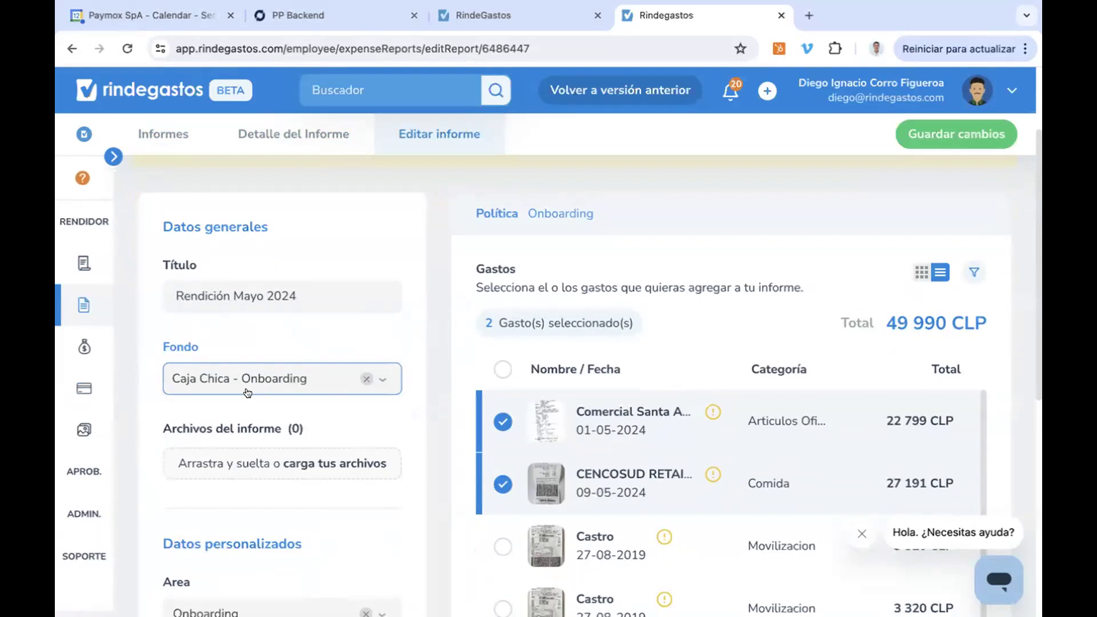
pyautogui.click(926, 136)
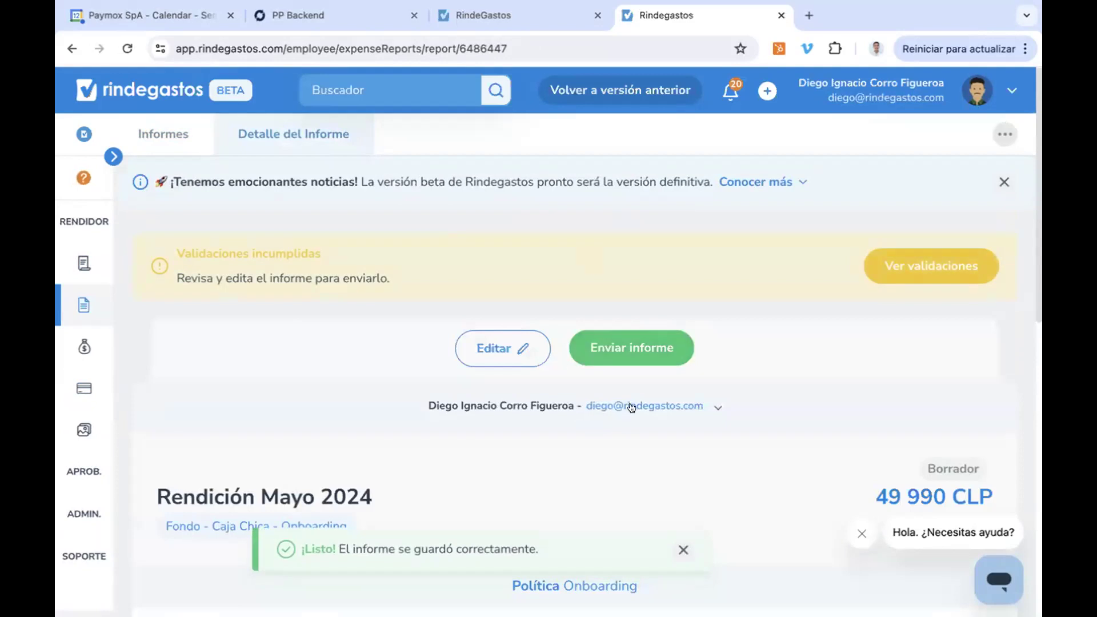
# - Open the report's submission dialog, examine its review flow and fund balance details, and close it without sending
pyautogui.click(630, 275)
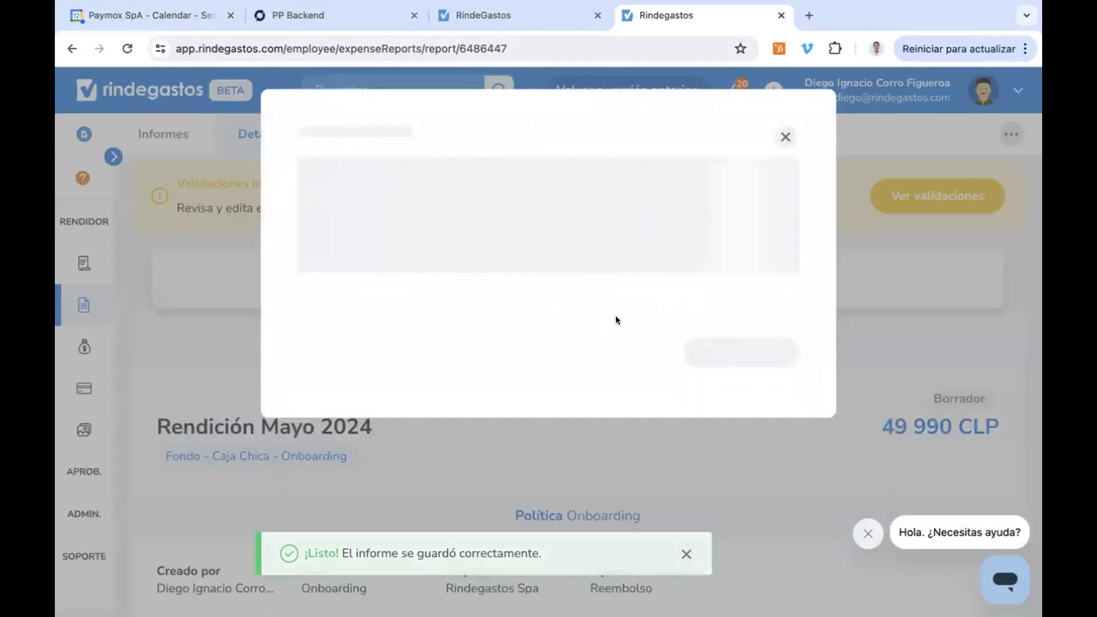
pyautogui.scroll(-3, 616, 315)
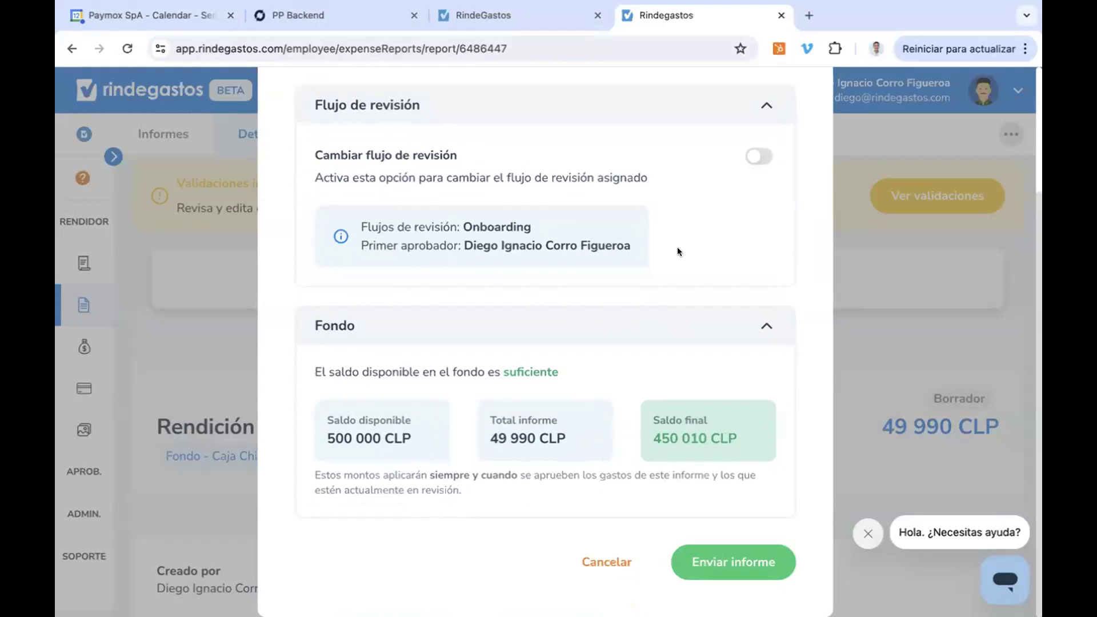
pyautogui.scroll(3, 678, 251)
pyautogui.click(777, 137)
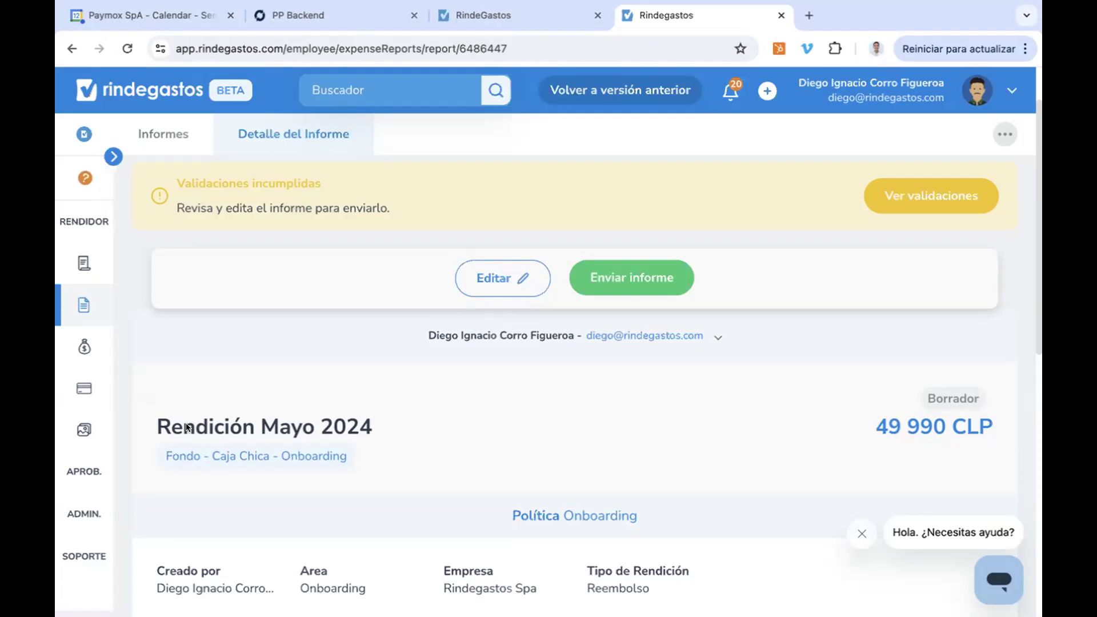
# - Filter the administrator's funds by the name "caja chica" and open the Caja Chica - Onboarding fund
pyautogui.scroll(-1, 68, 493)
pyautogui.scroll(-5, 71, 508)
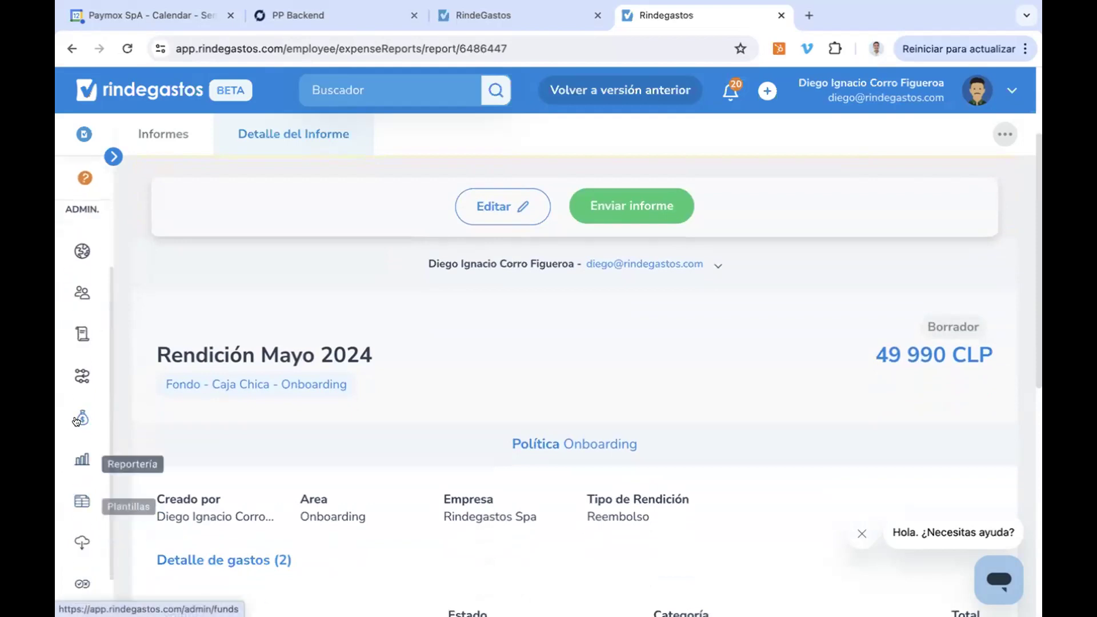
pyautogui.click(78, 410)
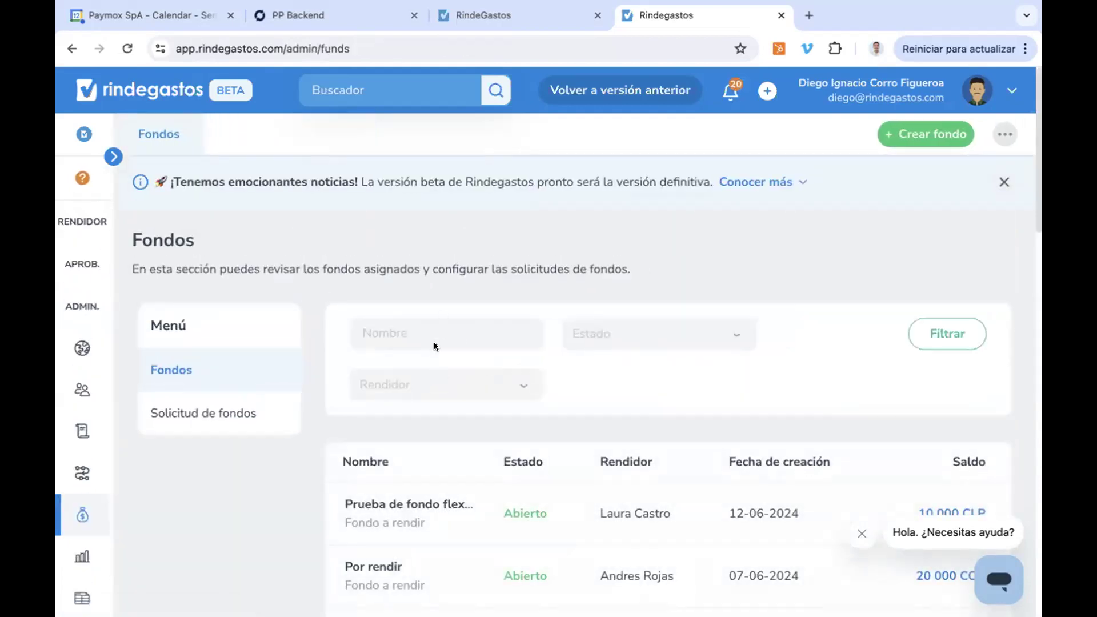
pyautogui.click(434, 289)
pyautogui.write('caja chica')
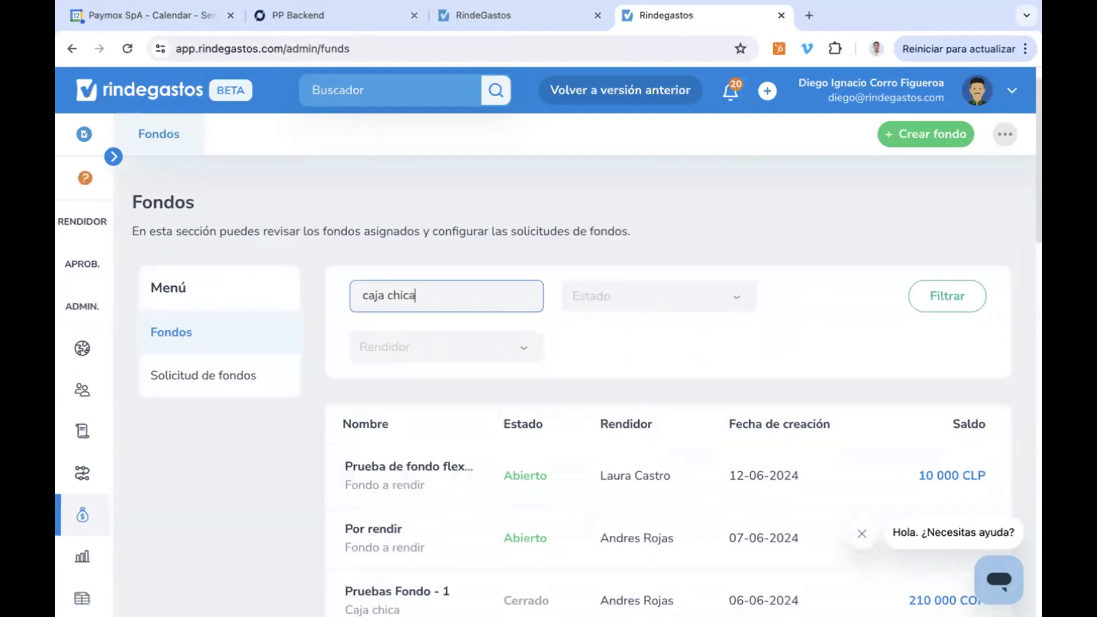
pyautogui.press('Return')
pyautogui.scroll(-3, 567, 410)
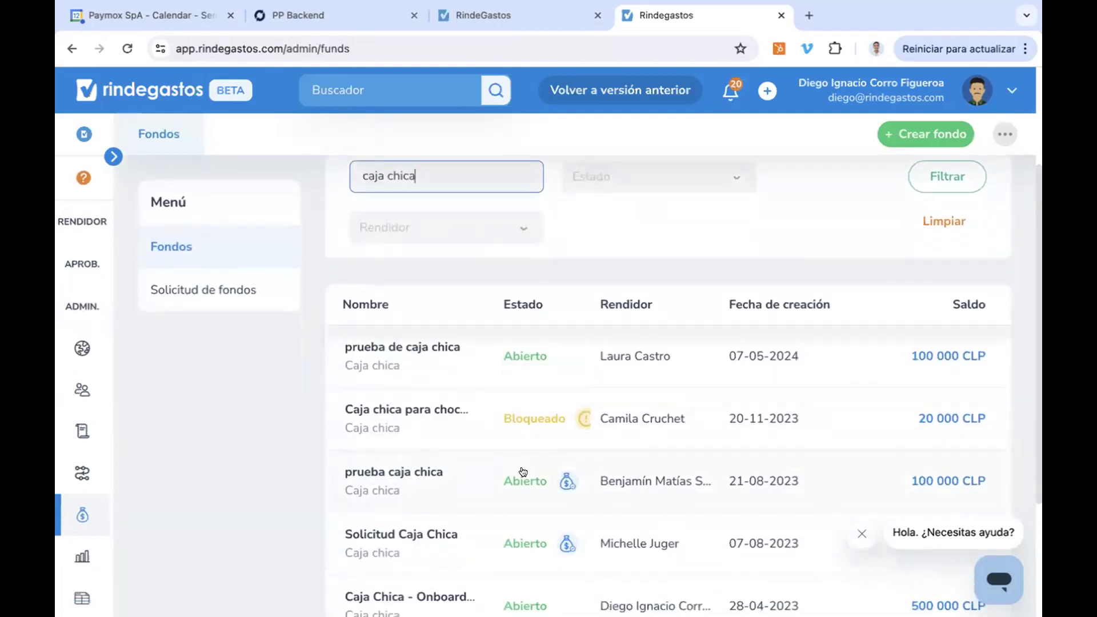
pyautogui.scroll(-2, 622, 497)
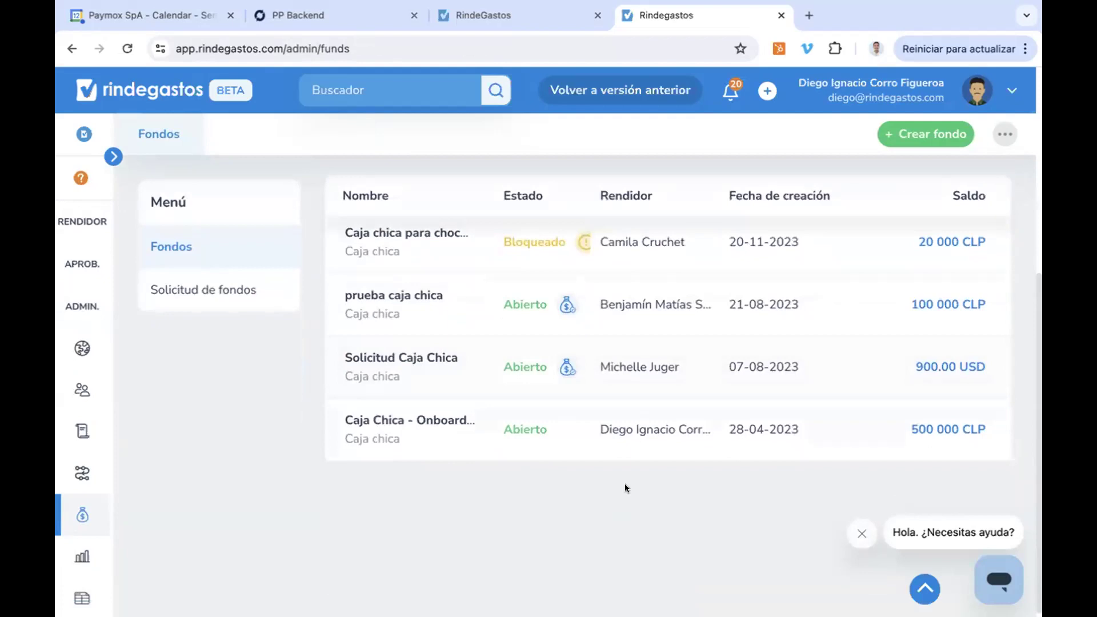
pyautogui.click(632, 443)
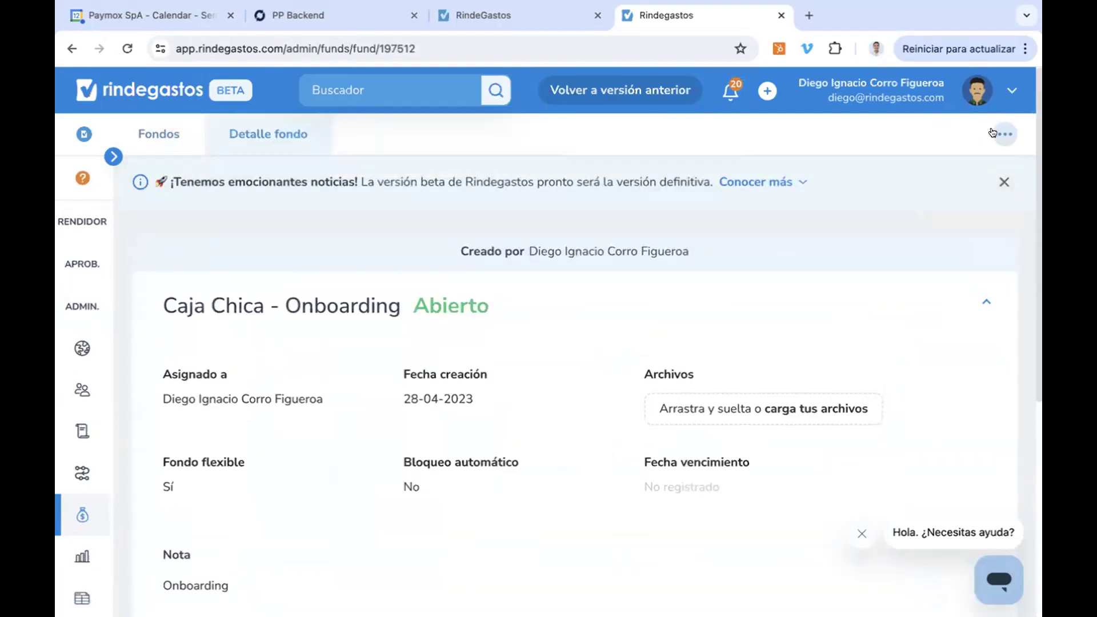
# - View the fund's Abonar o remover dinero dialog and close it without making a movement
pyautogui.click(995, 134)
pyautogui.click(842, 200)
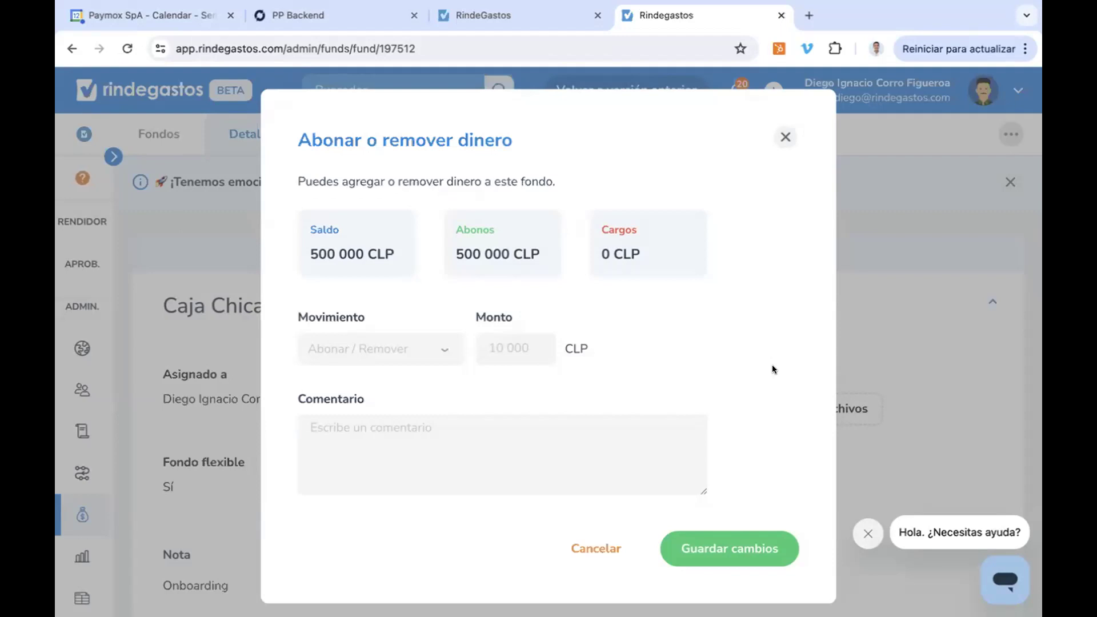
pyautogui.click(783, 136)
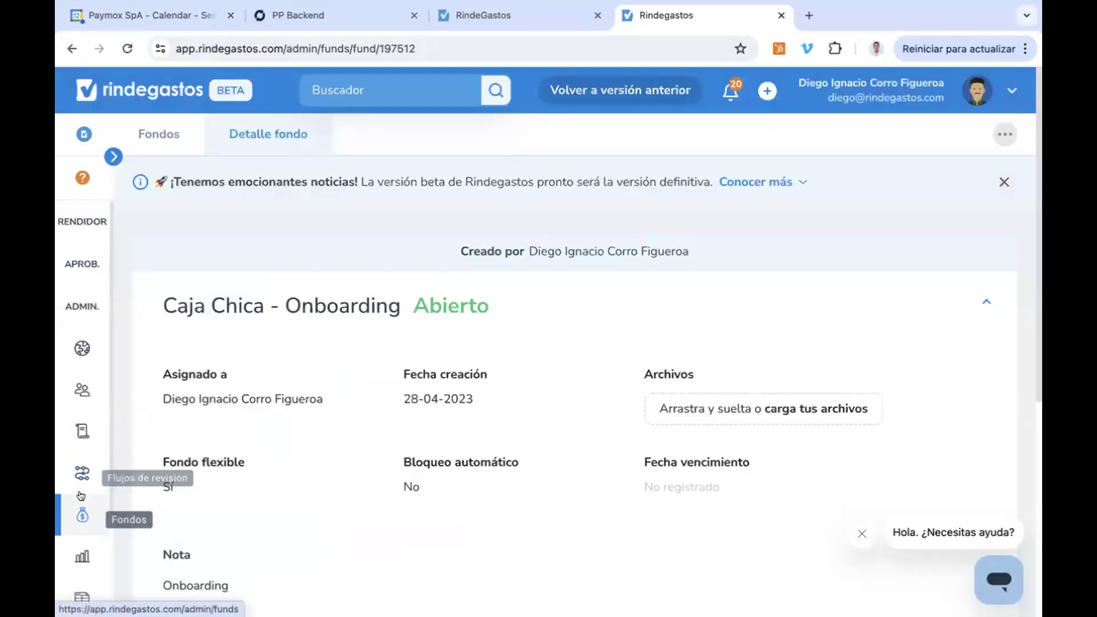
pyautogui.hotkey('ctrl', 'Up')
pyautogui.press('Escape')
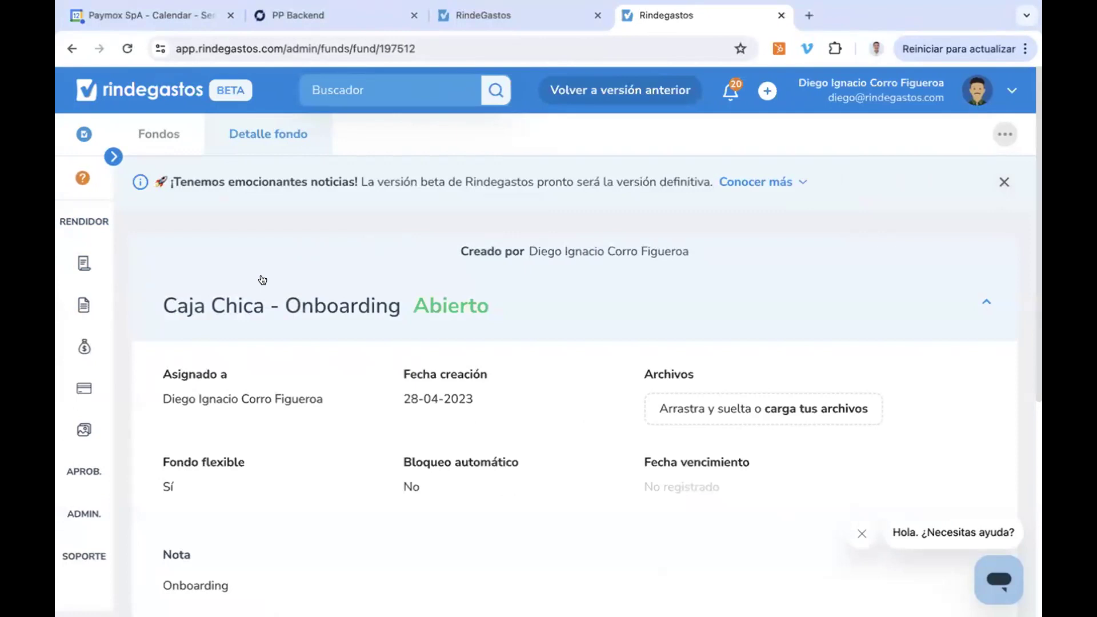
# - Go to the submitter's report list and open the RENDICION VIAJE A LA SERENA report marked Con Observaciones
pyautogui.click(100, 267)
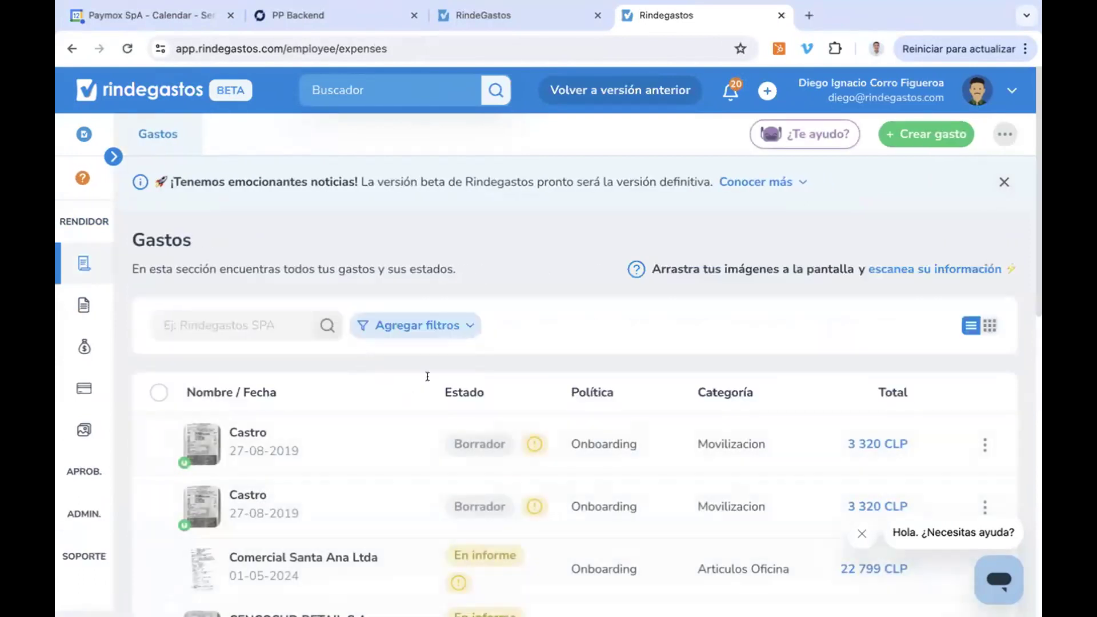
pyautogui.click(83, 304)
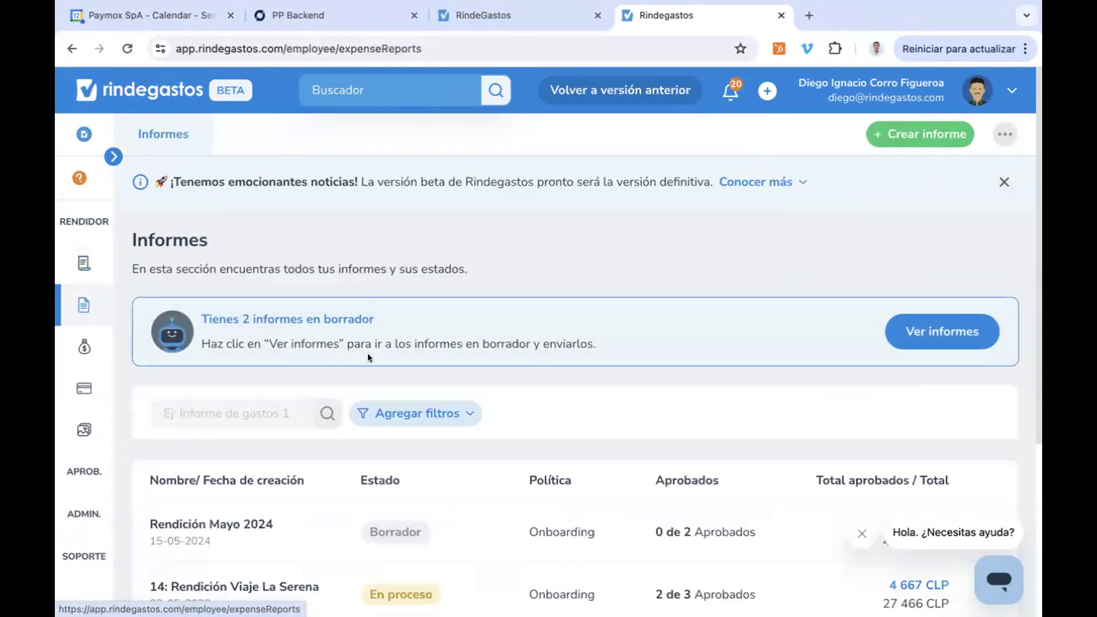
pyautogui.scroll(-3, 514, 347)
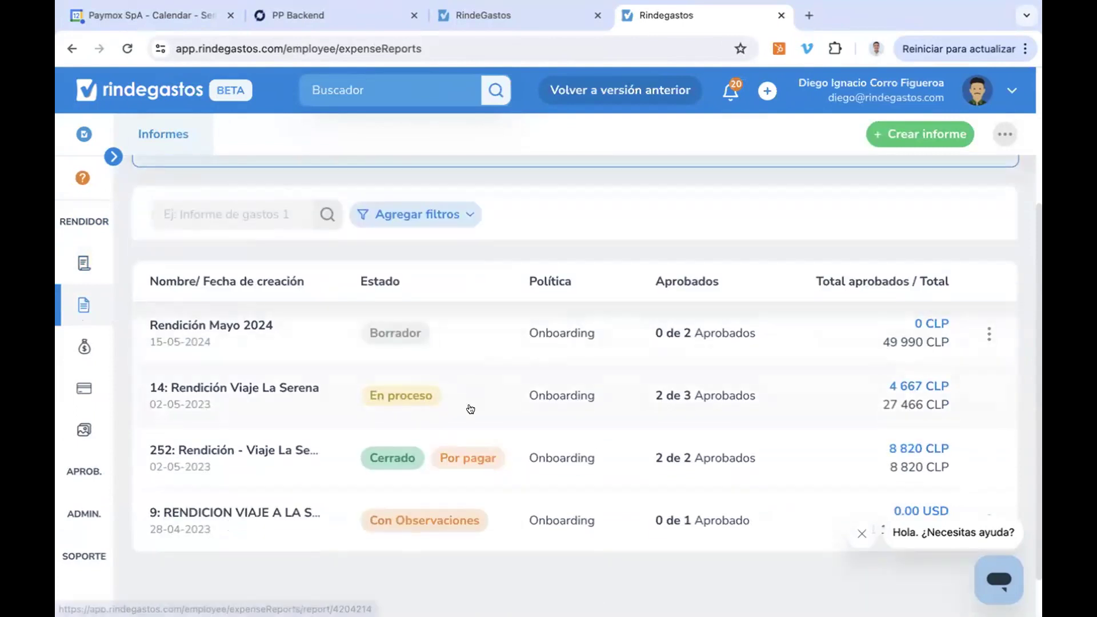
pyautogui.scroll(-1, 469, 407)
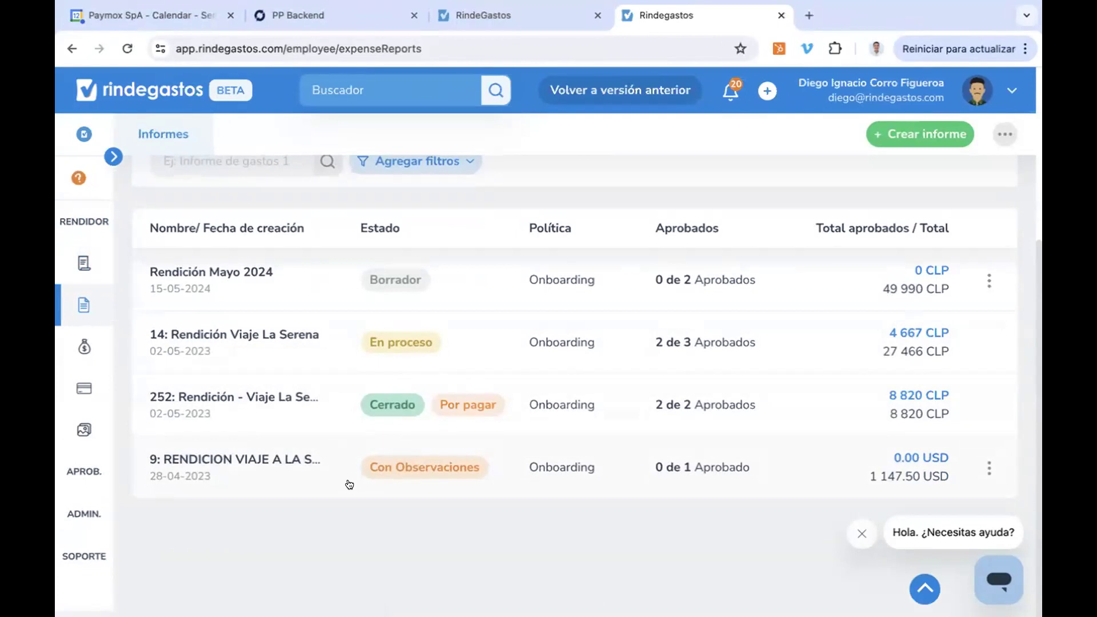
pyautogui.click(496, 459)
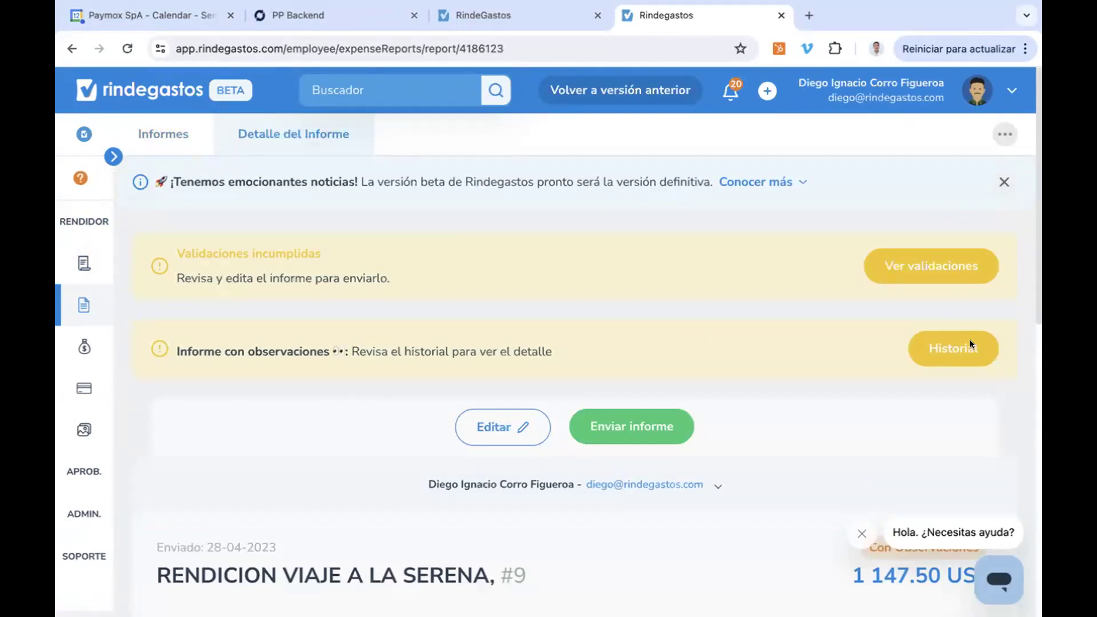
# - Examine the report's history and the reply field of its restarted review event, close it, and return to the report list
pyautogui.click(938, 346)
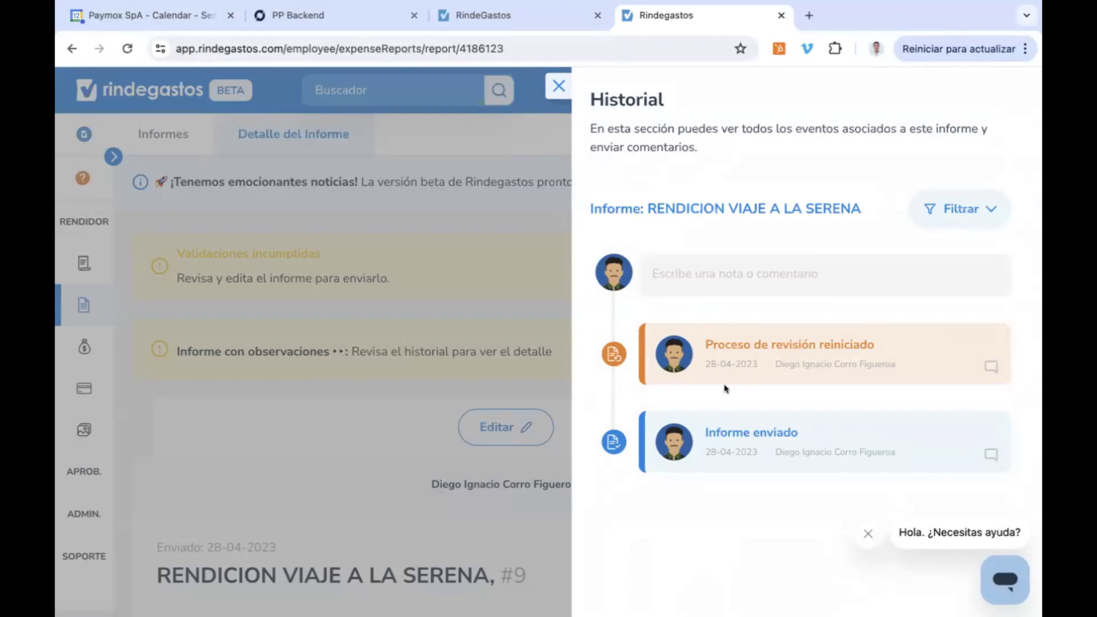
pyautogui.click(992, 366)
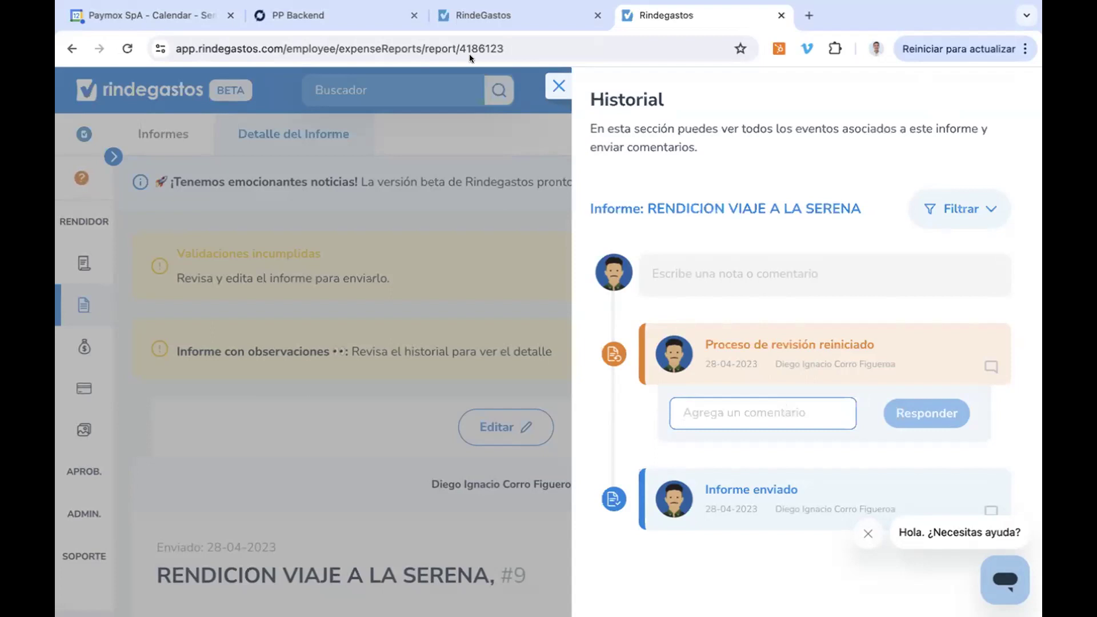
pyautogui.click(559, 85)
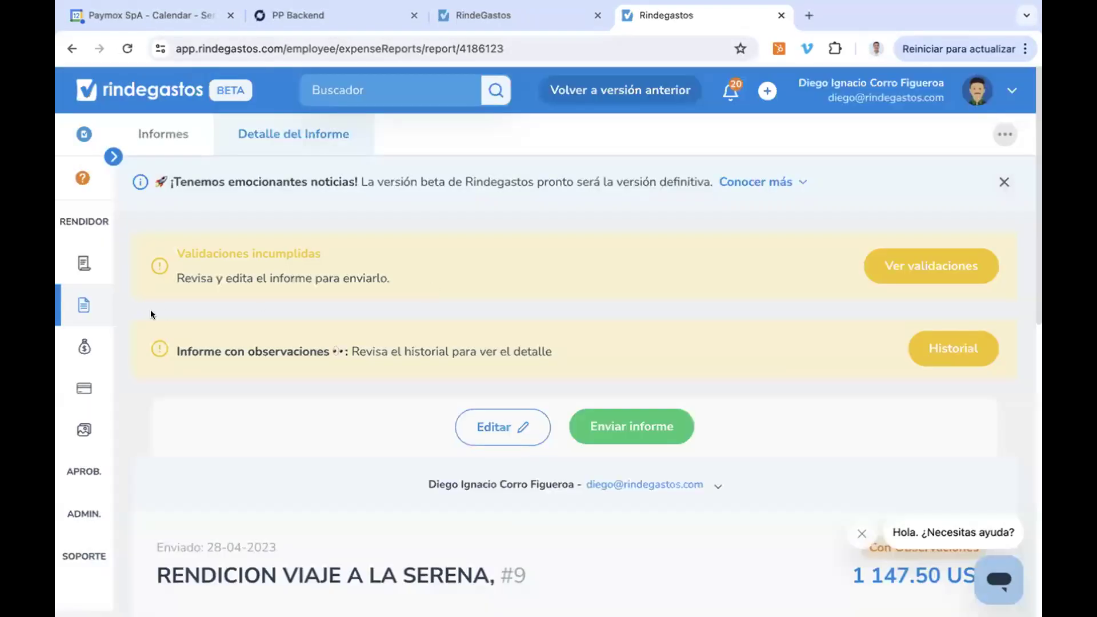
pyautogui.click(84, 304)
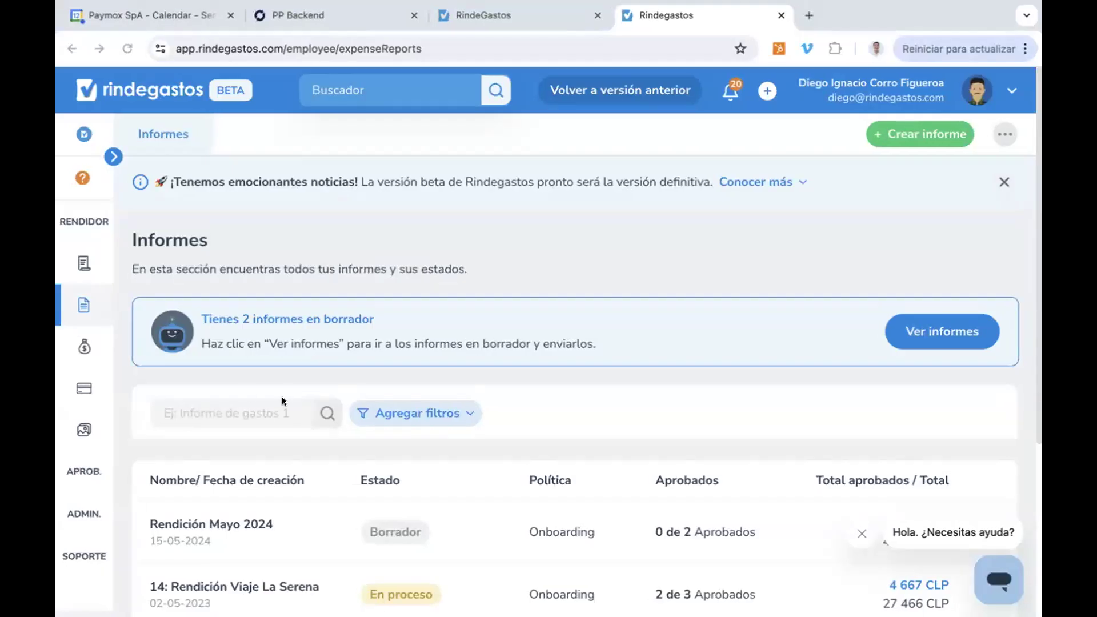
pyautogui.scroll(-2, 71, 457)
pyautogui.scroll(-2, 71, 457)
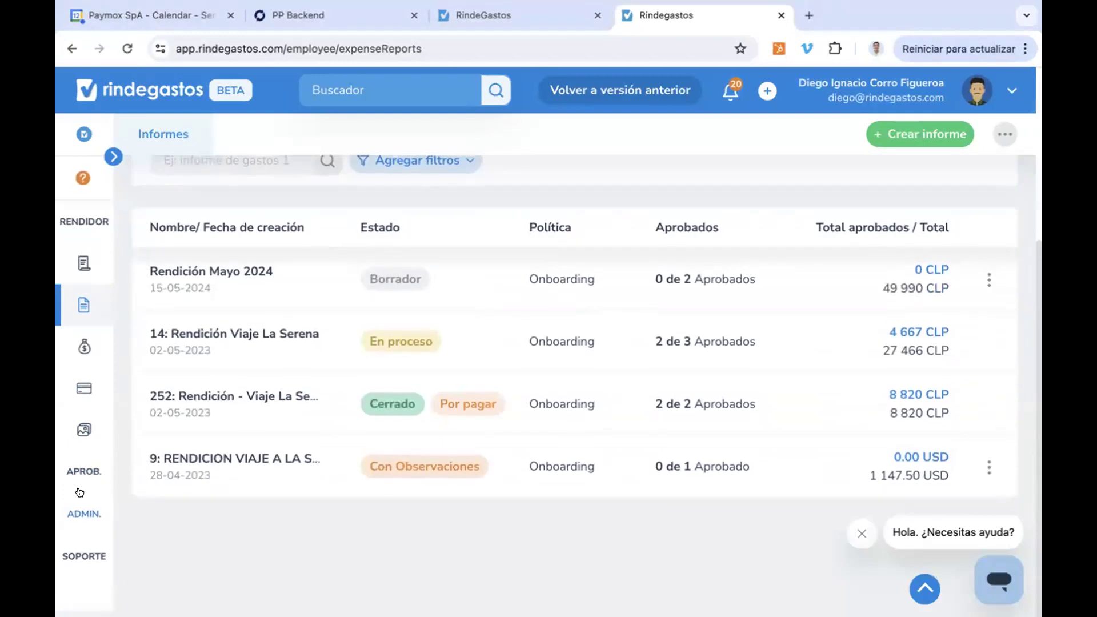
# - Start a new administrator review flow named "Flujo Admin" with code 123 and description "-"
pyautogui.click(82, 517)
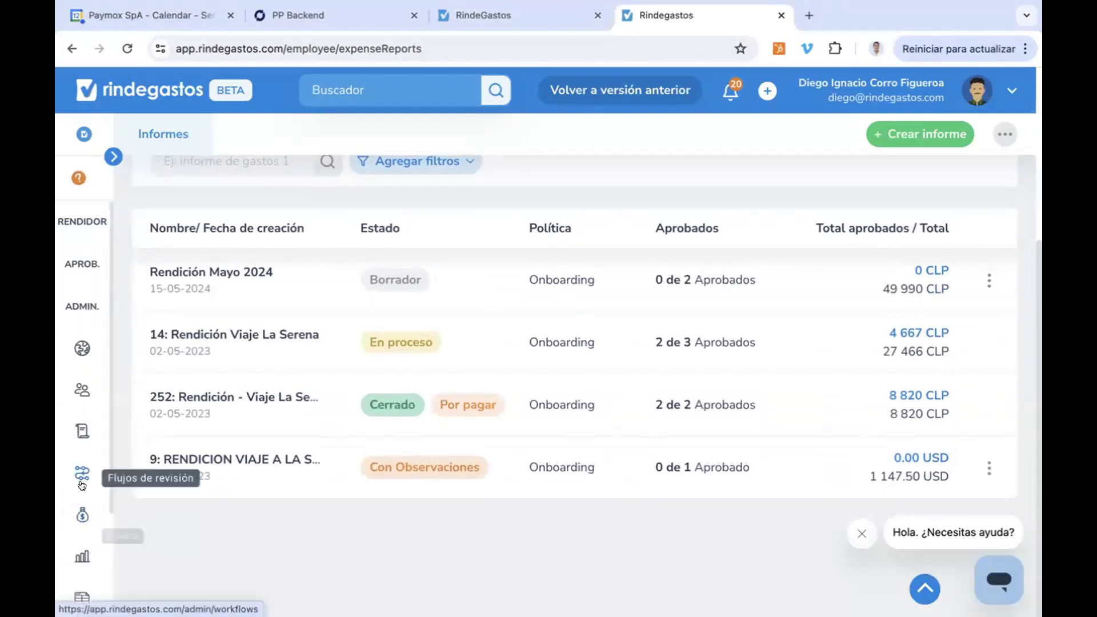
pyautogui.click(83, 478)
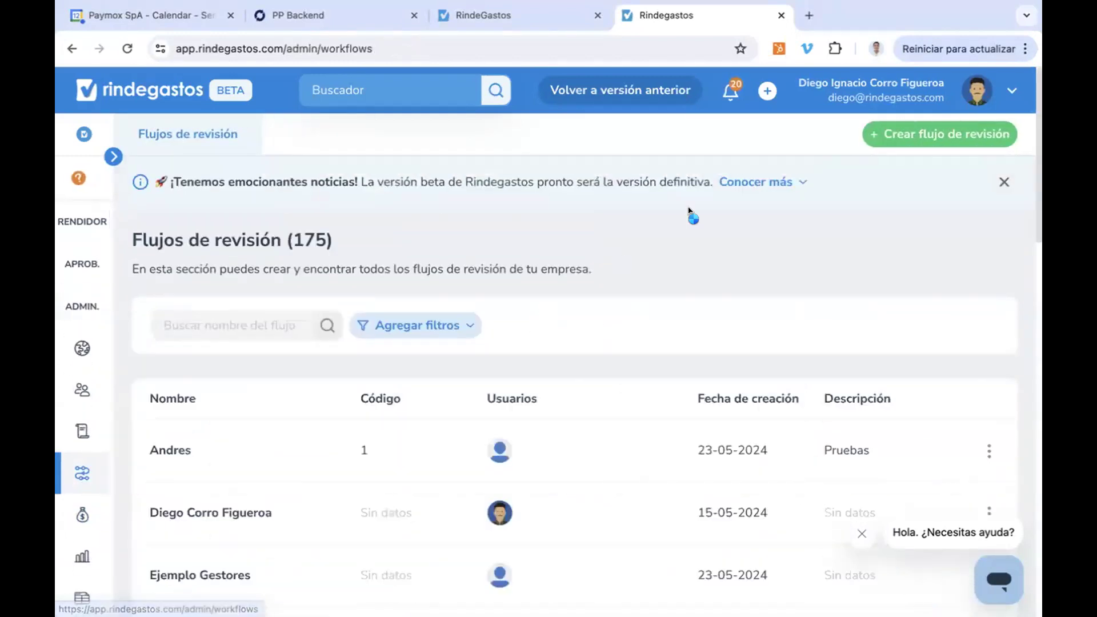
pyautogui.click(874, 135)
pyautogui.click(427, 302)
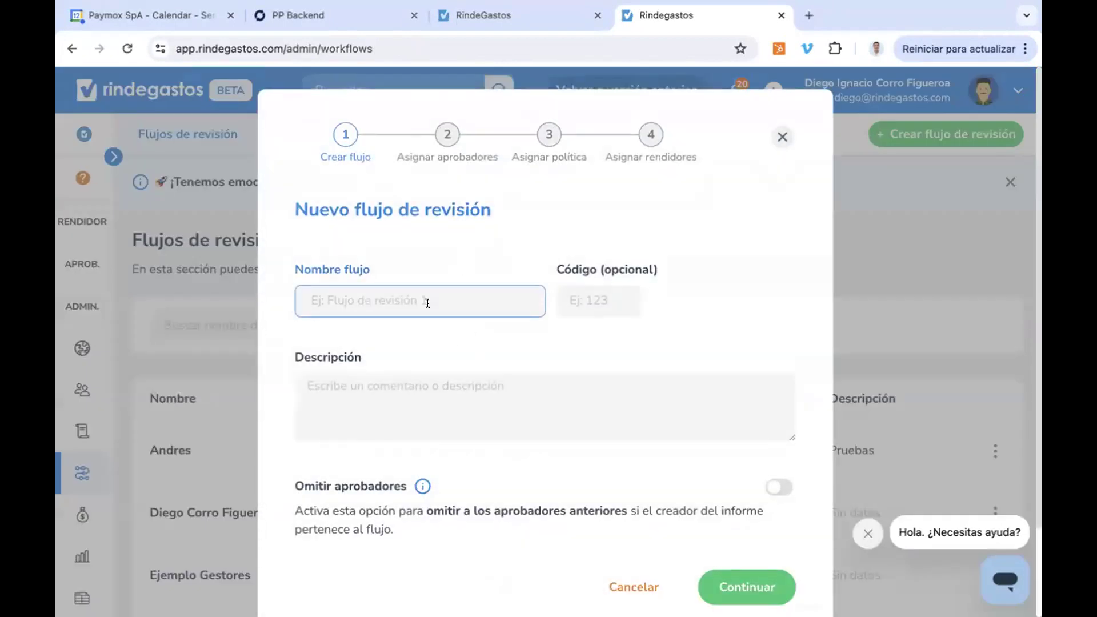
pyautogui.write('Flujo ADmin')
pyautogui.press('BackSpace')
pyautogui.press('BackSpace')
pyautogui.press('BackSpace')
pyautogui.press('BackSpace')
pyautogui.write('dmin')
pyautogui.click(591, 302)
pyautogui.write('123')
pyautogui.click(479, 392)
pyautogui.write('-')
# - Review the Omitir aprobadores option and the creation stages of the new review flow, and close the form without continuing
pyautogui.scroll(-2, 534, 338)
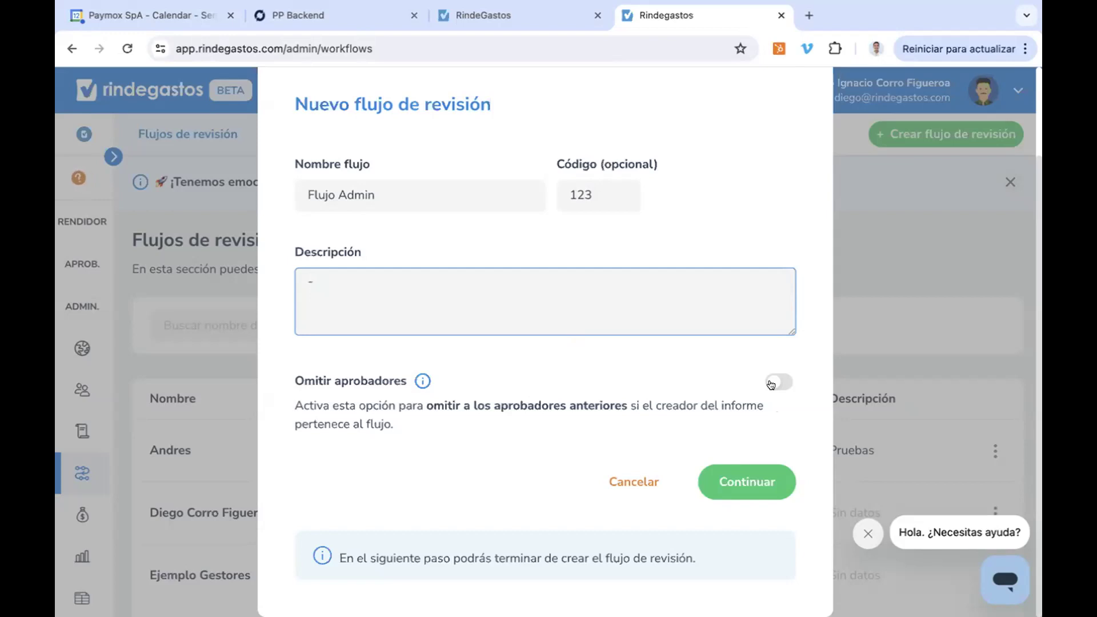
pyautogui.click(756, 248)
pyautogui.scroll(2, 754, 240)
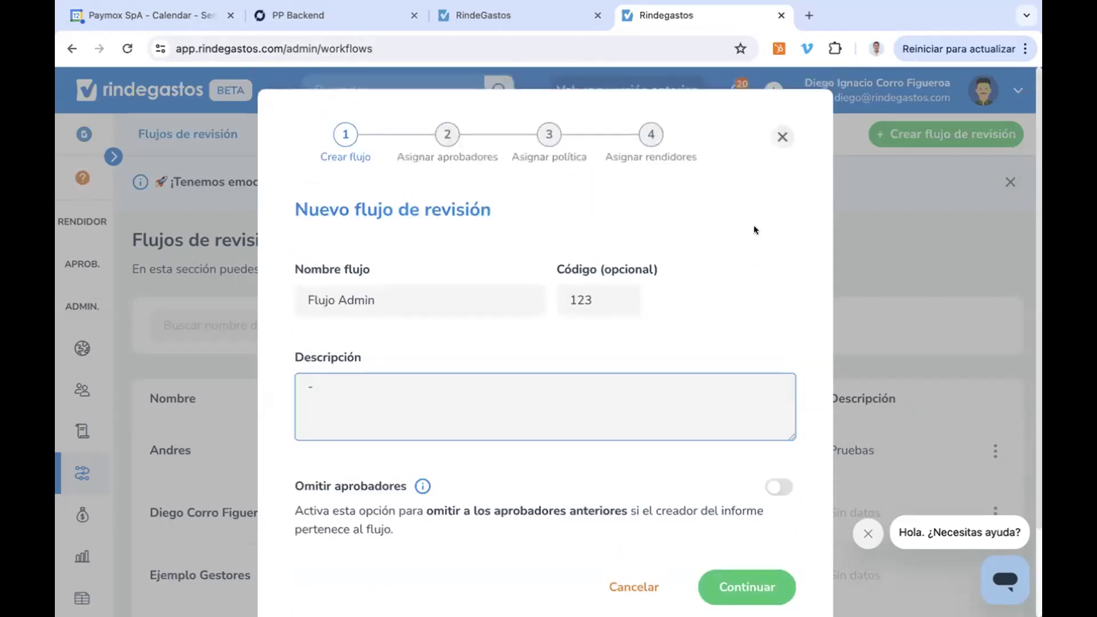
pyautogui.click(781, 135)
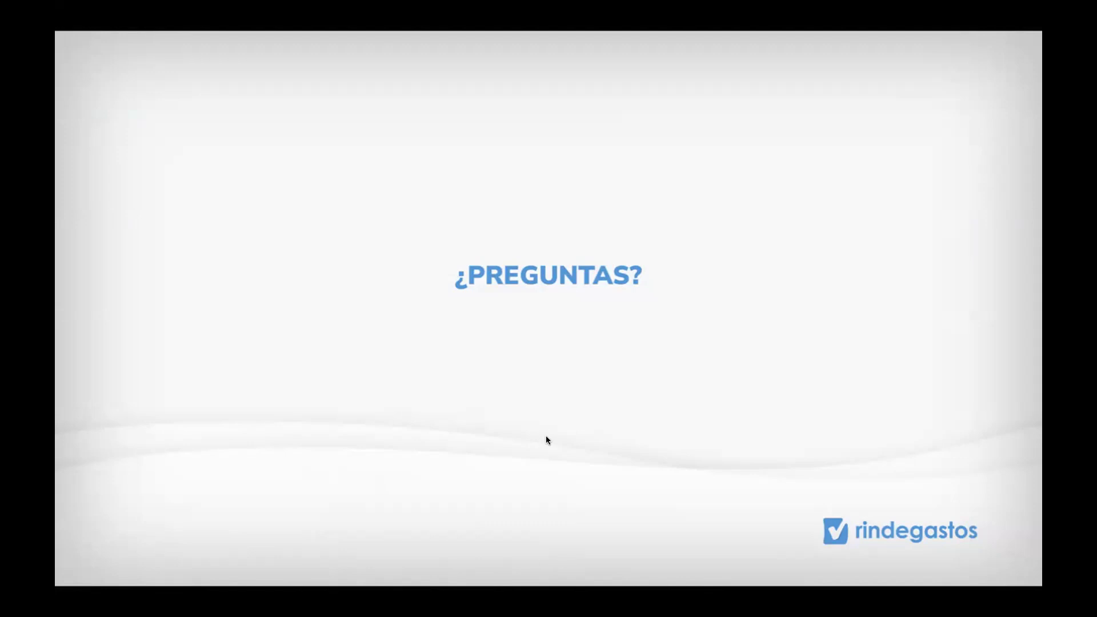
# - Switch from the presentation back to the browser and open the submitter's Gastos list
pyautogui.hotkey('ctrl', 'Left')
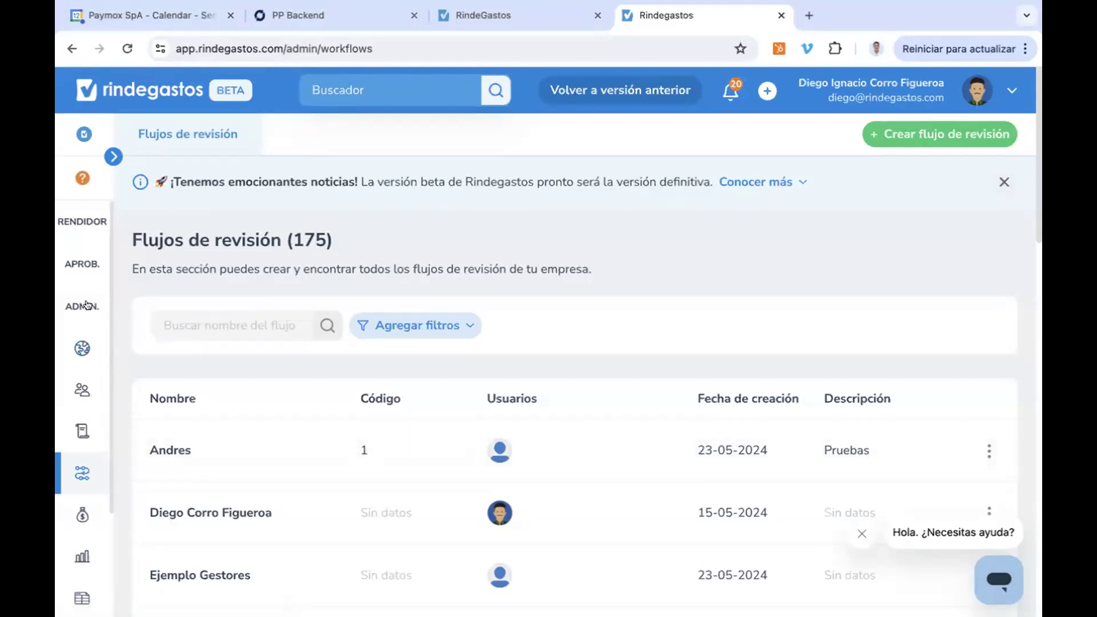
pyautogui.click(82, 221)
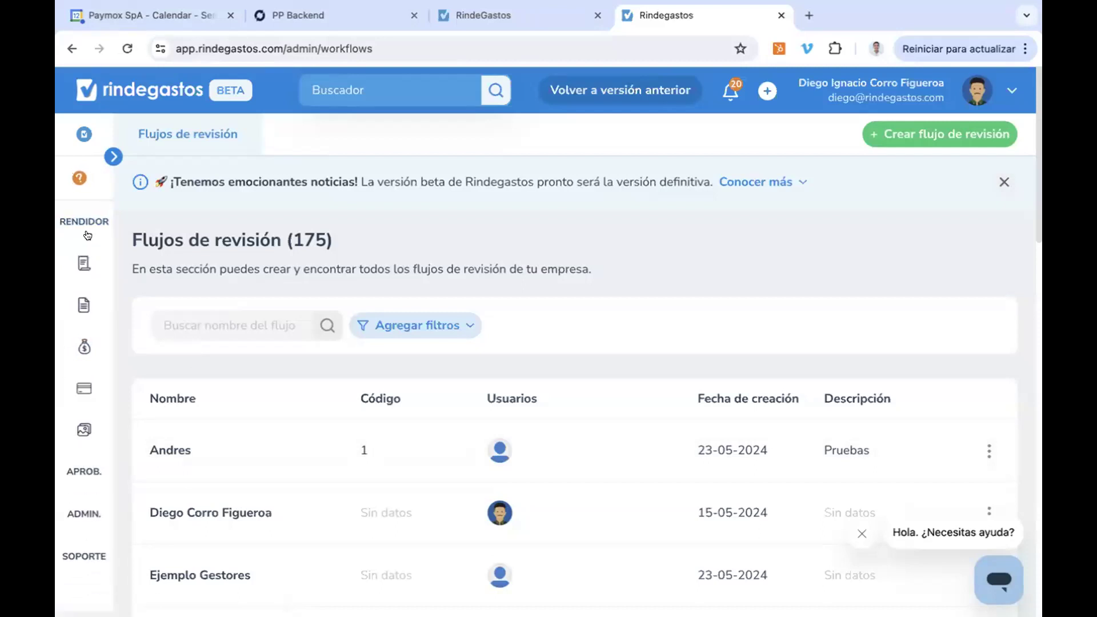
pyautogui.click(82, 262)
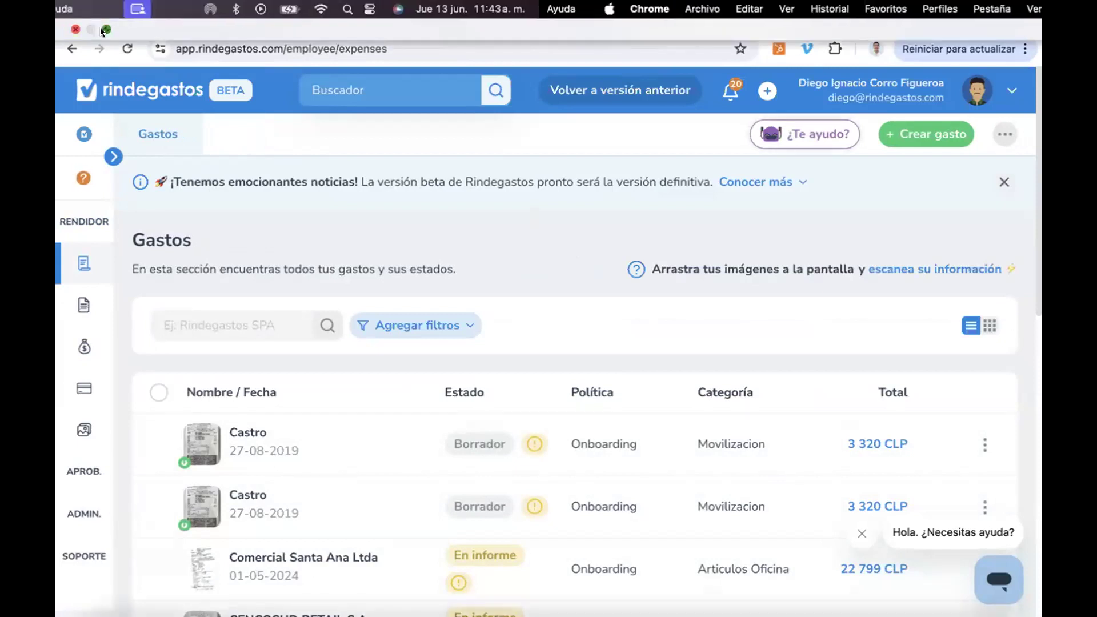
# - Take the browser out of full screen and open the desktop's Facturas folder in front of the Gastos page
pyautogui.click(103, 30)
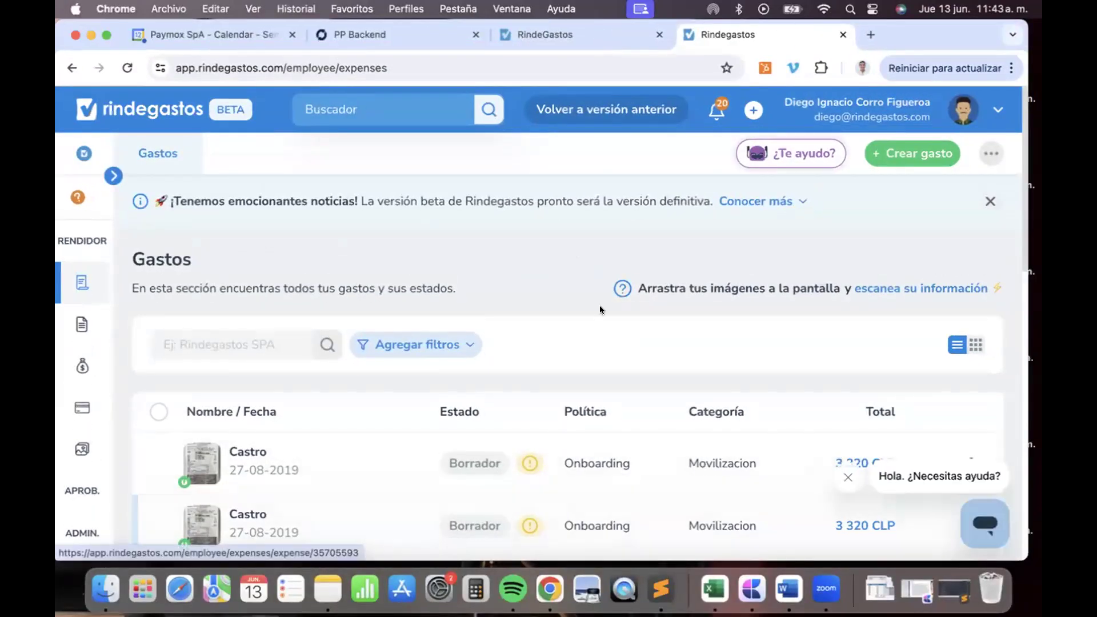
pyautogui.click(91, 34)
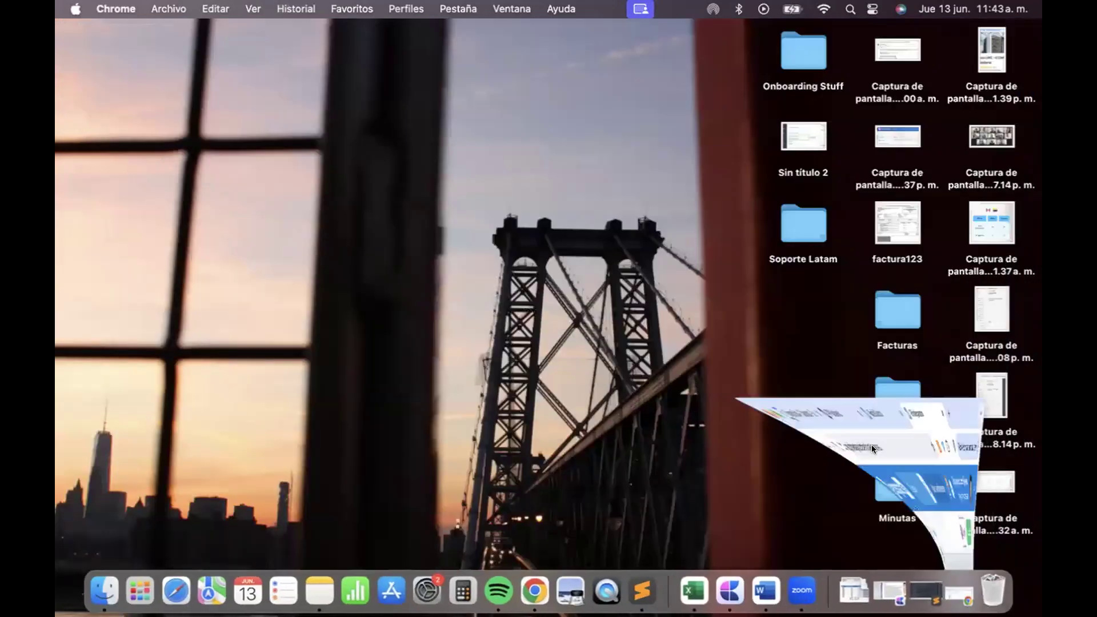
pyautogui.click(896, 314)
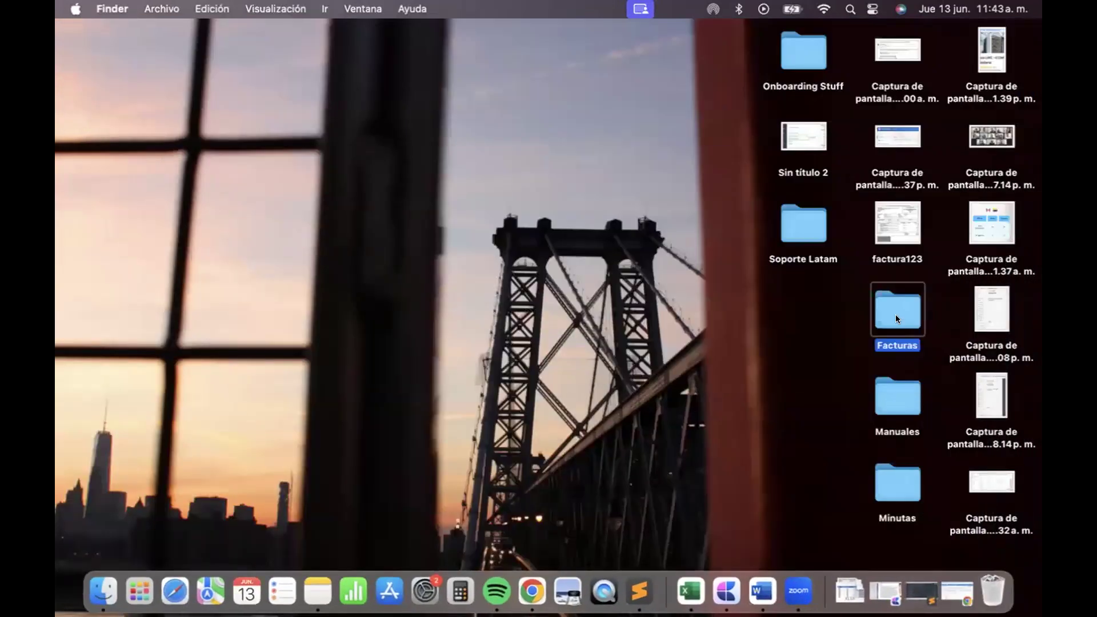
pyautogui.doubleClick(896, 315)
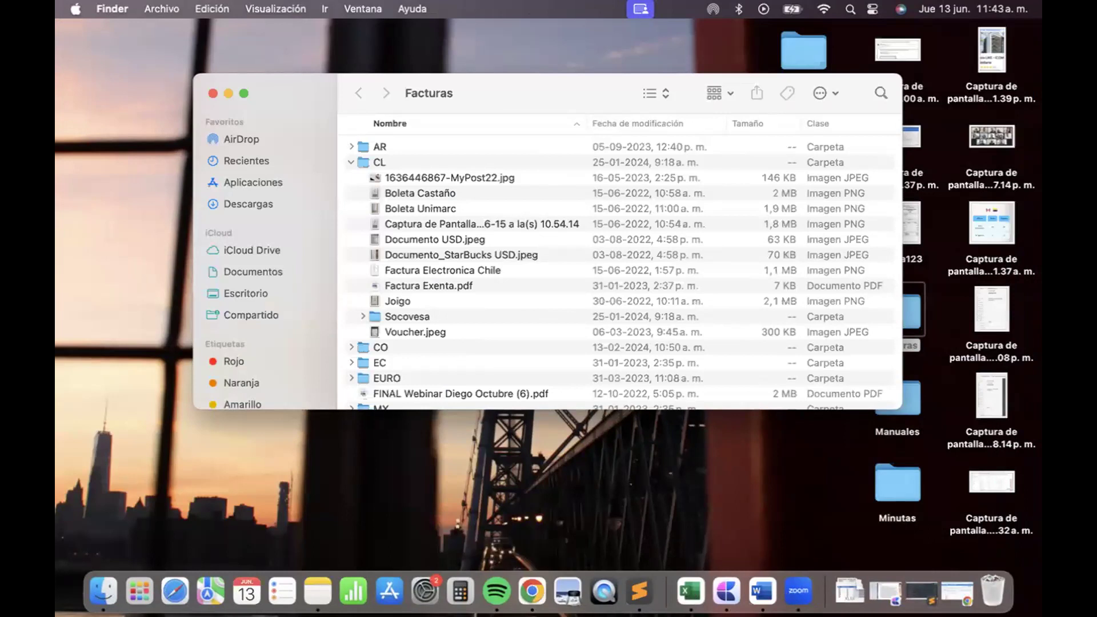
pyautogui.click(958, 592)
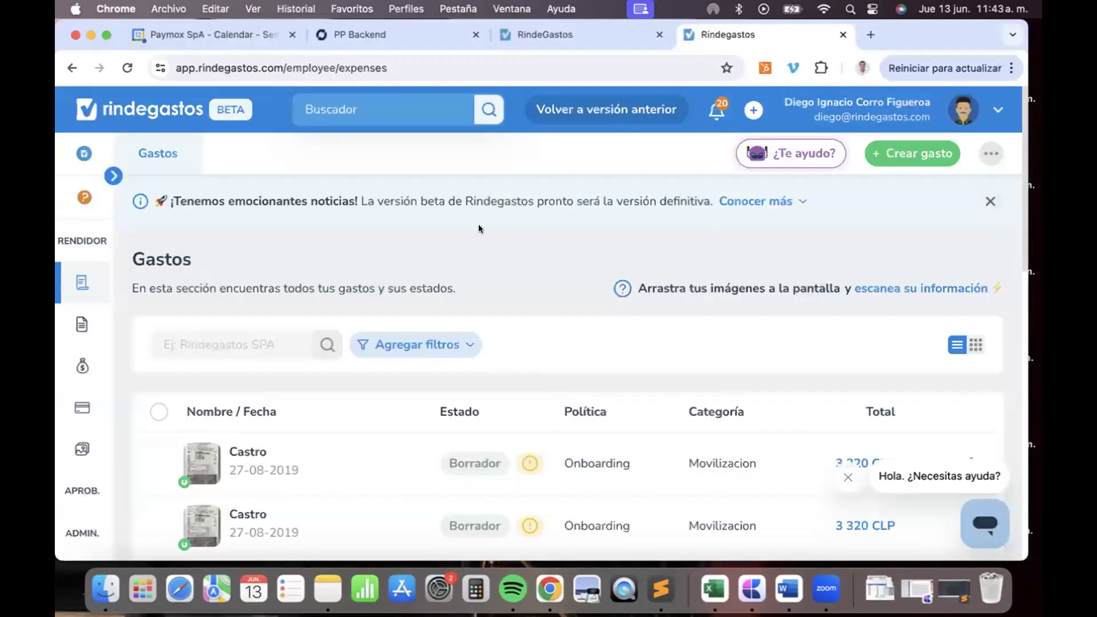
pyautogui.press('super+Tab')
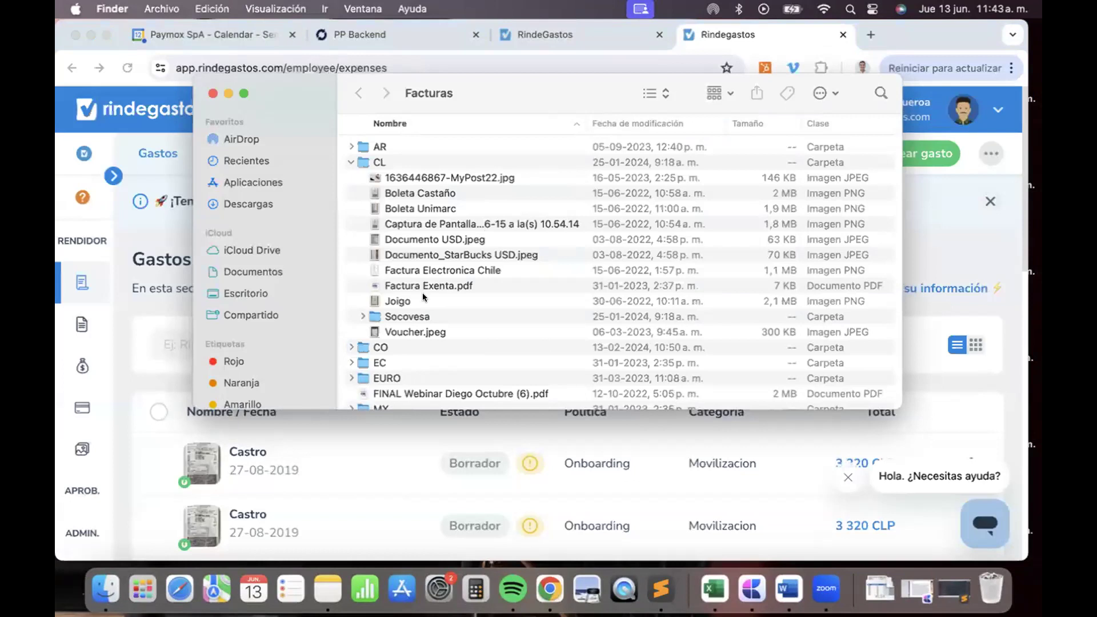
# - Upload Factura Electronica Chile from the CL folder to the Gastos page and create its scanned expense under the Onboarding policy
pyautogui.moveTo(428, 270); pyautogui.dragTo(554, 441)
pyautogui.click(465, 314)
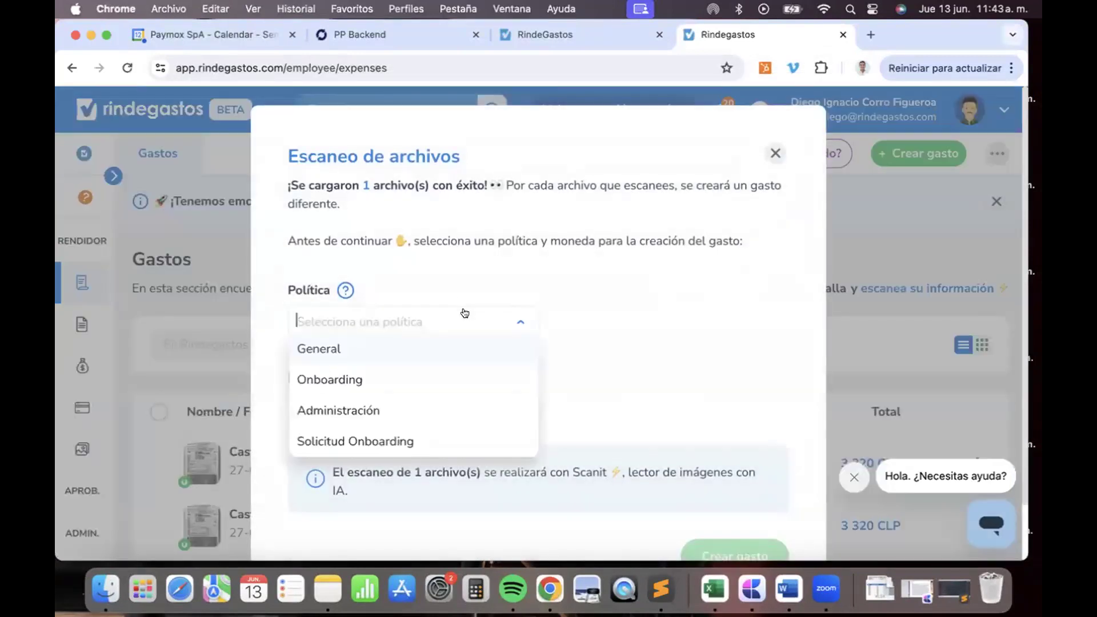
pyautogui.click(435, 374)
pyautogui.scroll(-2, 680, 357)
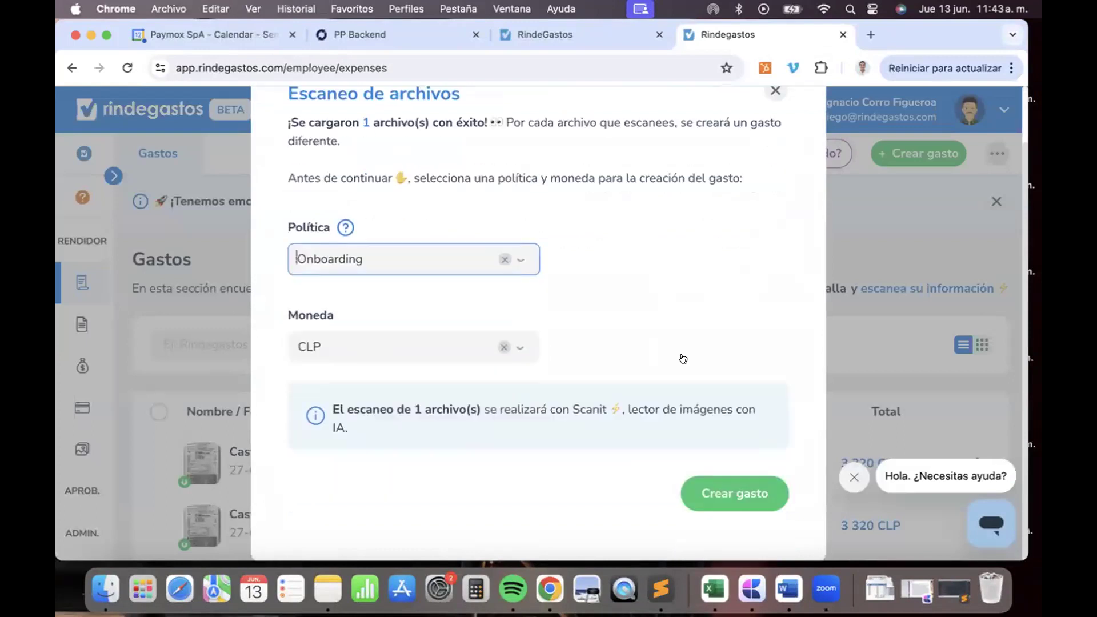
pyautogui.scroll(1, 730, 478)
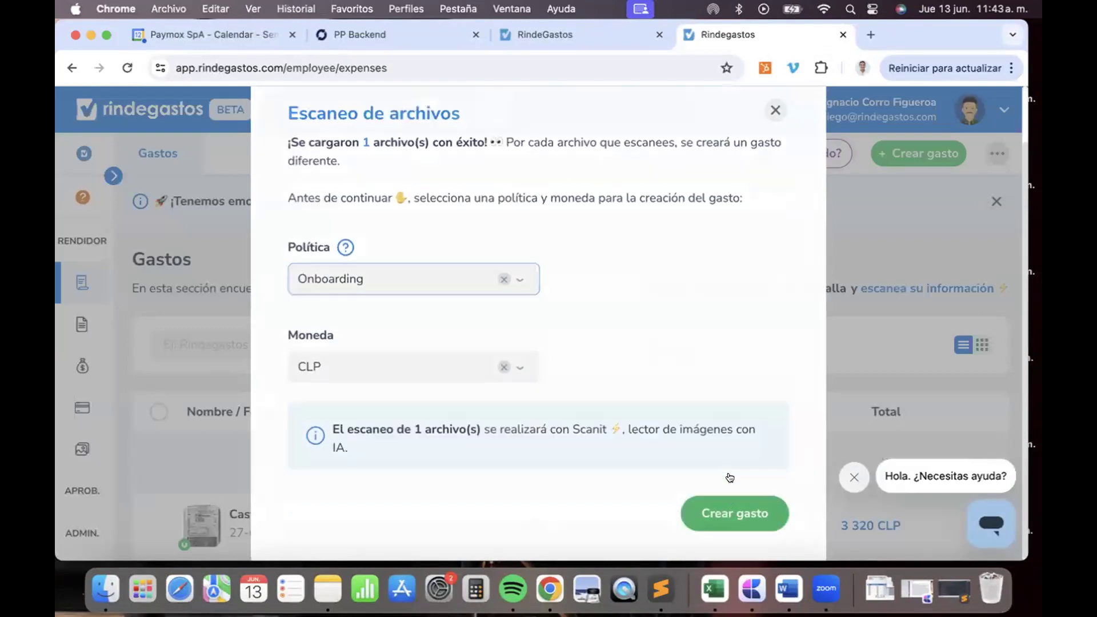
pyautogui.click(732, 513)
pyautogui.scroll(-2, 664, 277)
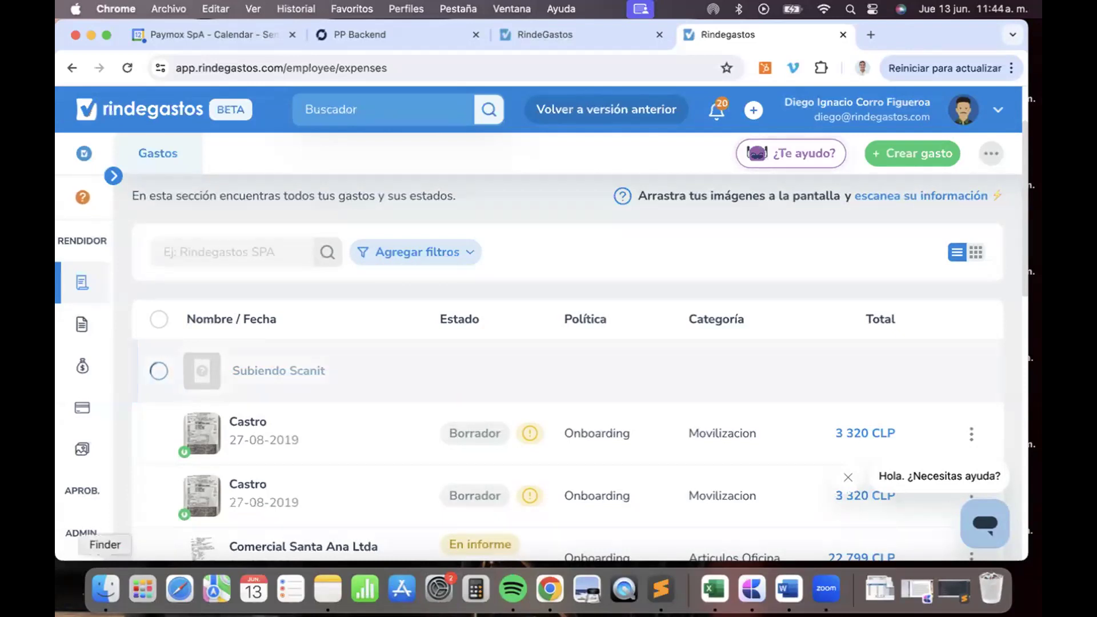
# - In the Facturas folder, expand MX and select the matching PDF and XML files whose names start with "2.0 3188B9CB"
pyautogui.click(108, 584)
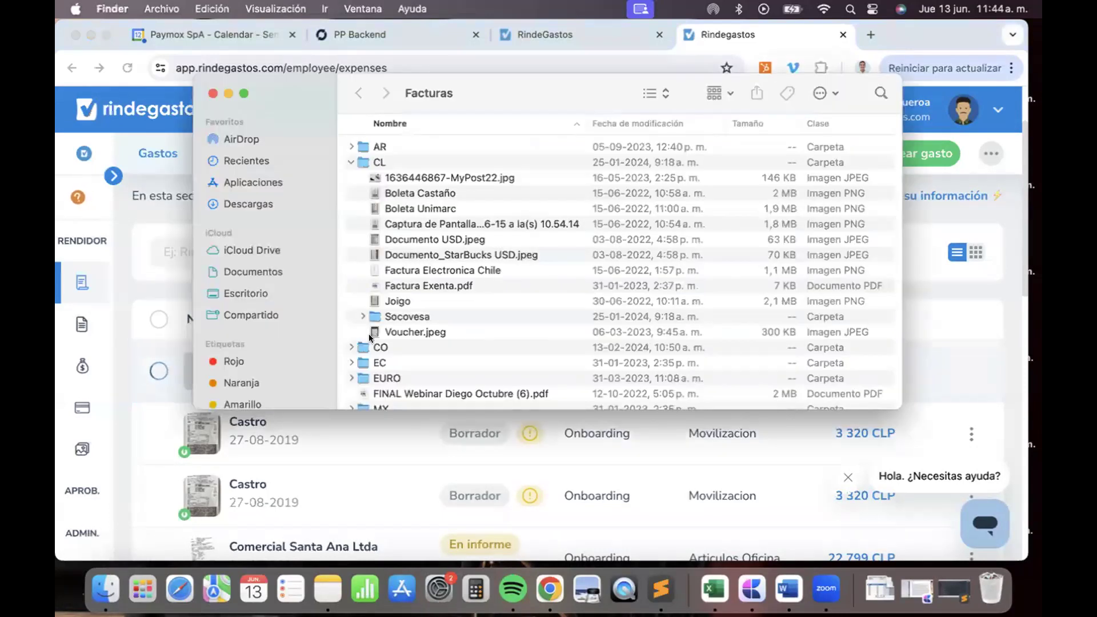
pyautogui.scroll(-3, 370, 338)
pyautogui.click(350, 365)
pyautogui.click(351, 365)
pyautogui.scroll(-5, 440, 326)
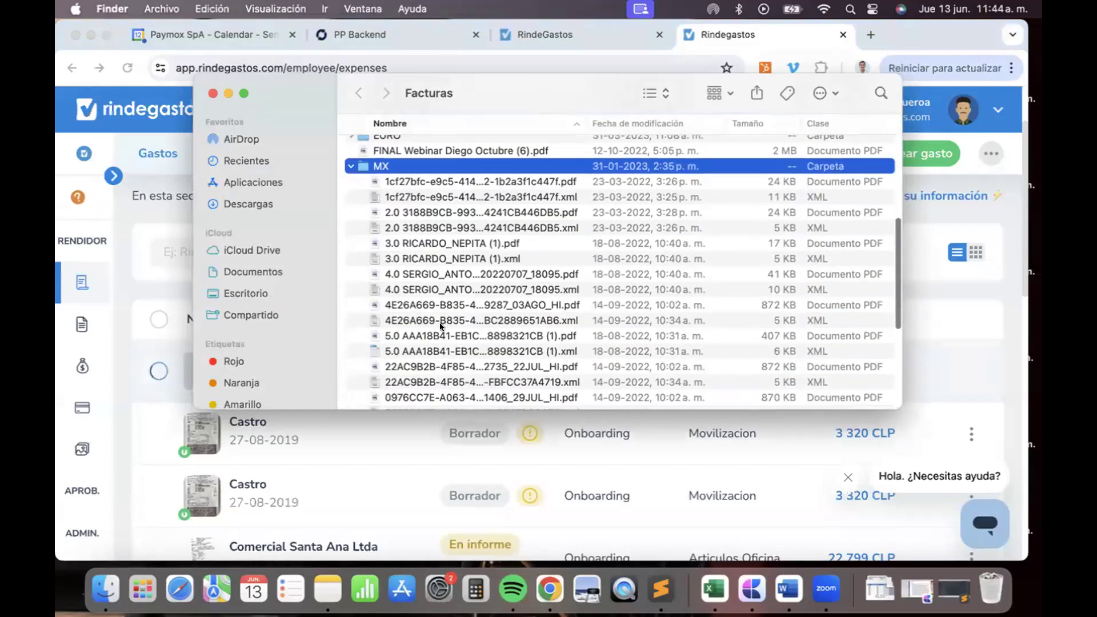
pyautogui.click(528, 212)
pyautogui.hotkey('shift', 'Down')
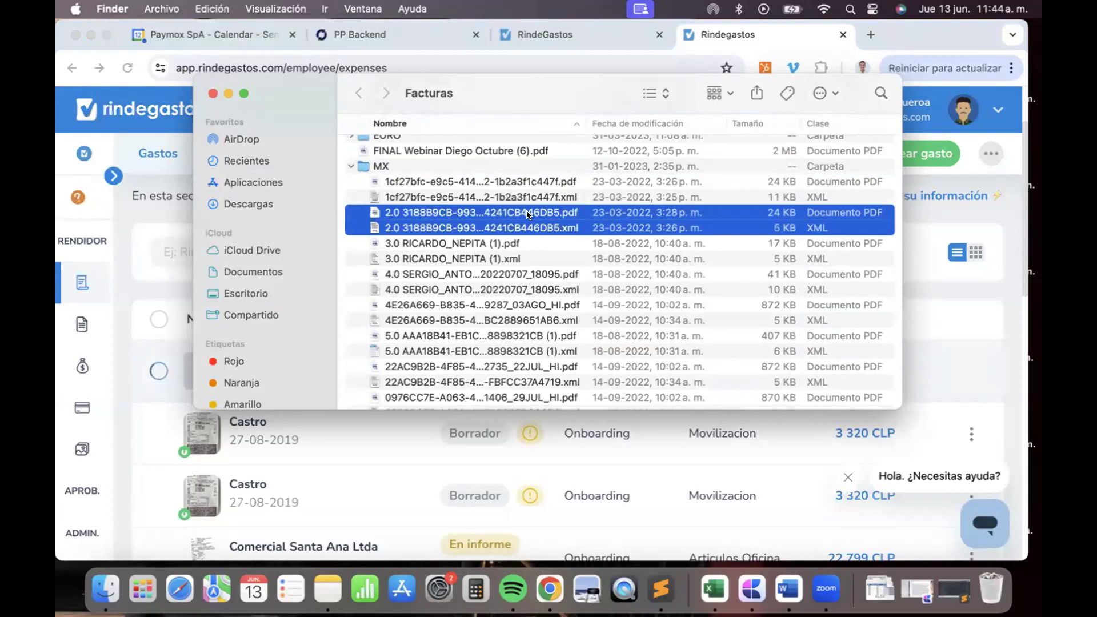
pyautogui.press('Return')
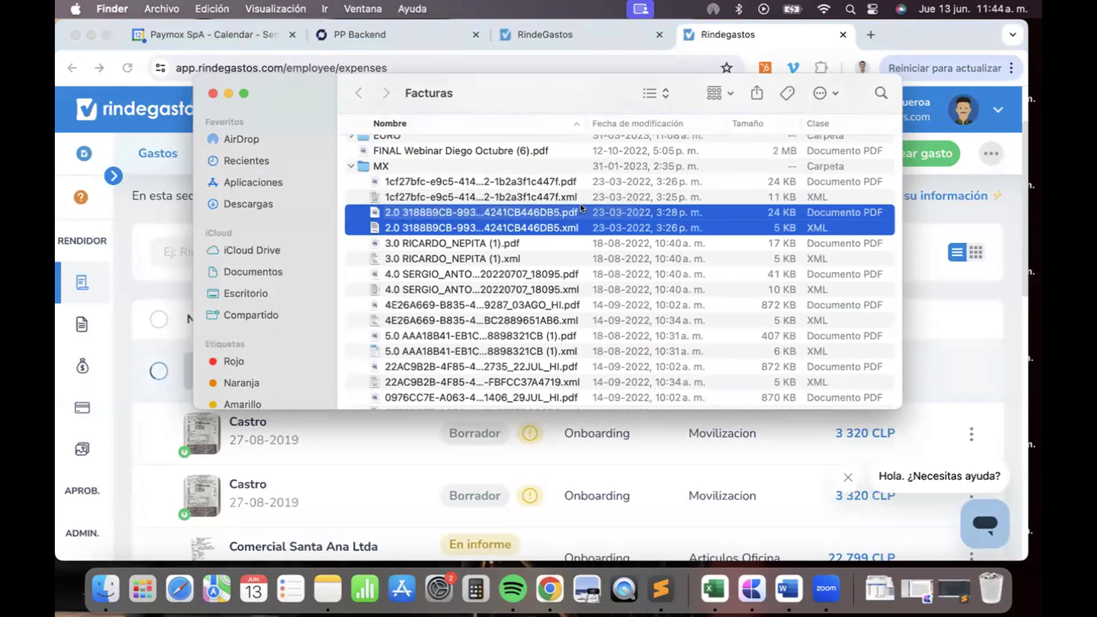
# - Load the selected PDF and XML into the Gastos file scan, view the policy options, and close the dialog without creating expenses
pyautogui.moveTo(572, 223); pyautogui.dragTo(436, 444)
pyautogui.click(510, 312)
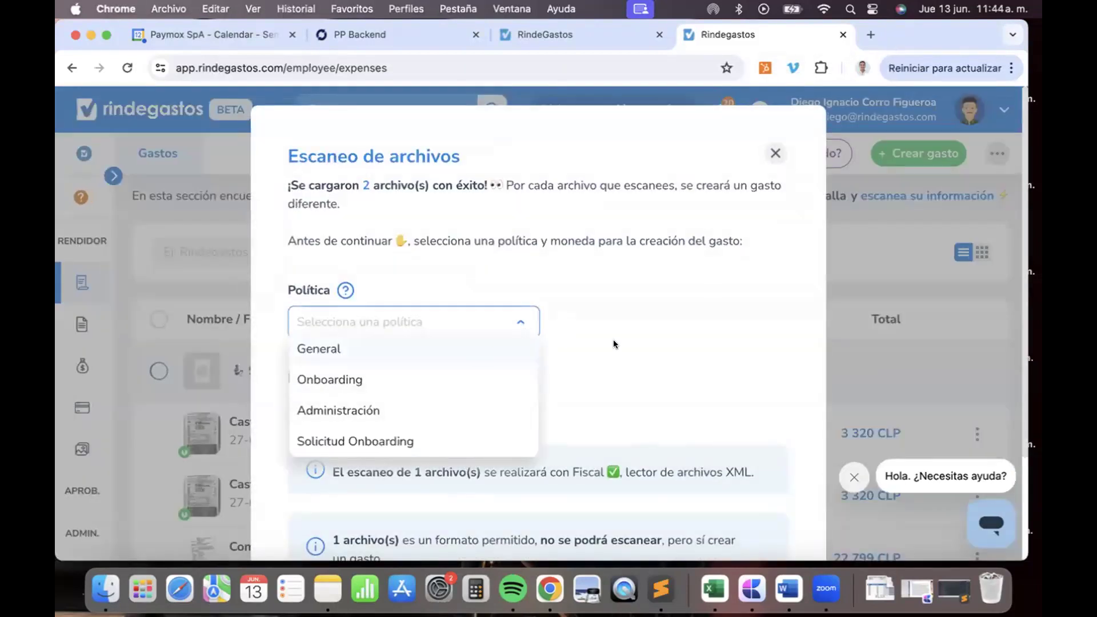
pyautogui.click(775, 153)
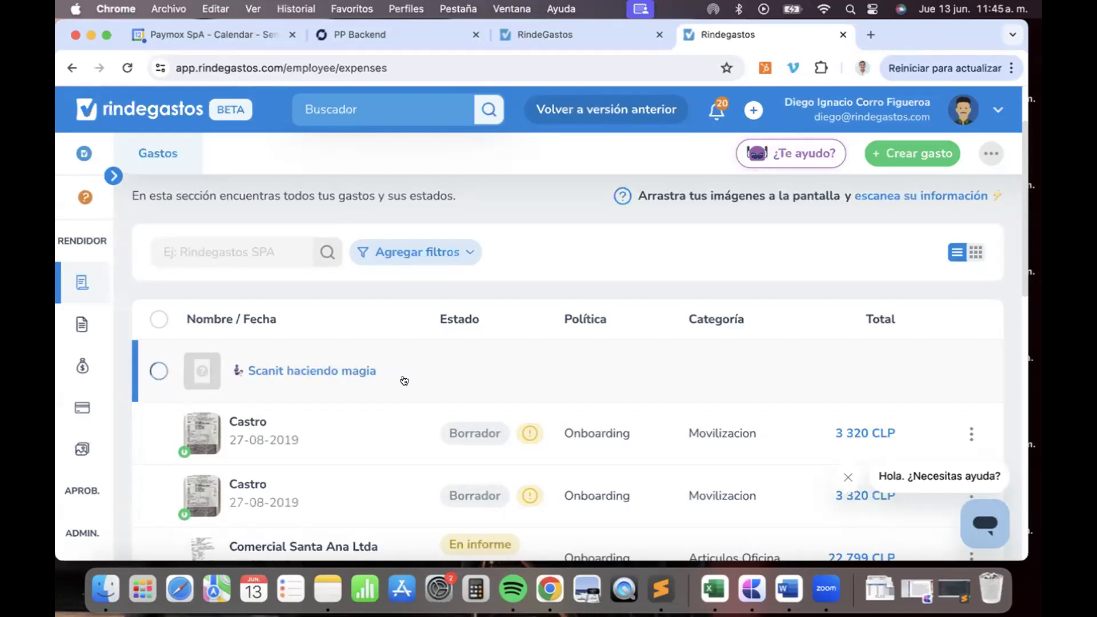
# - Search the company's review flows for "onboarding" and open the Onboarding flow with code FLUJO11188
pyautogui.scroll(-1, 80, 409)
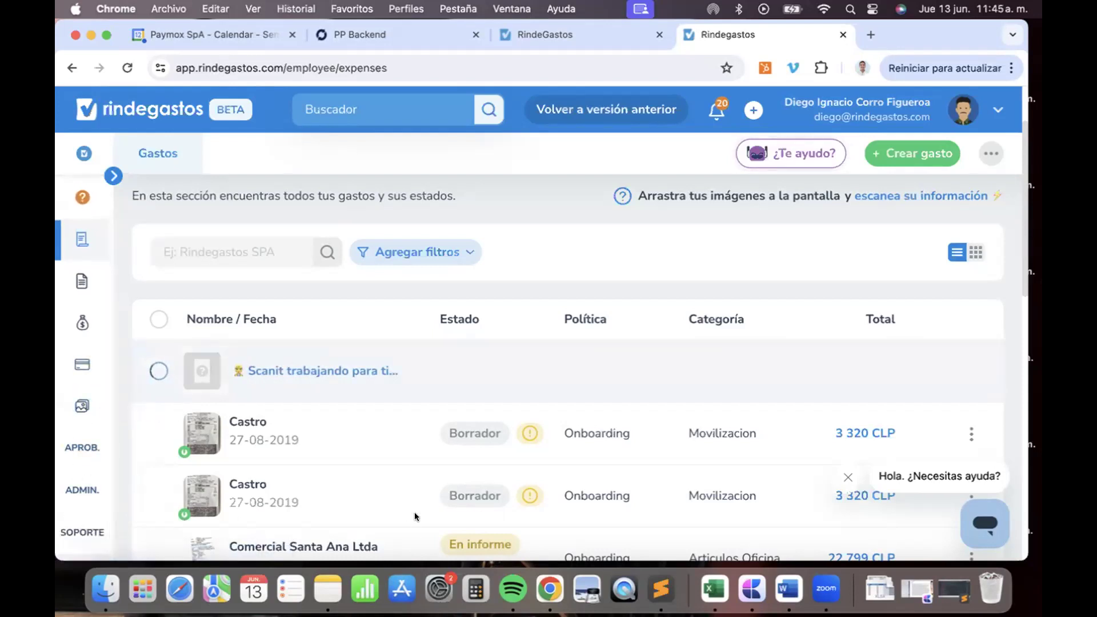
pyautogui.scroll(-3, 82, 485)
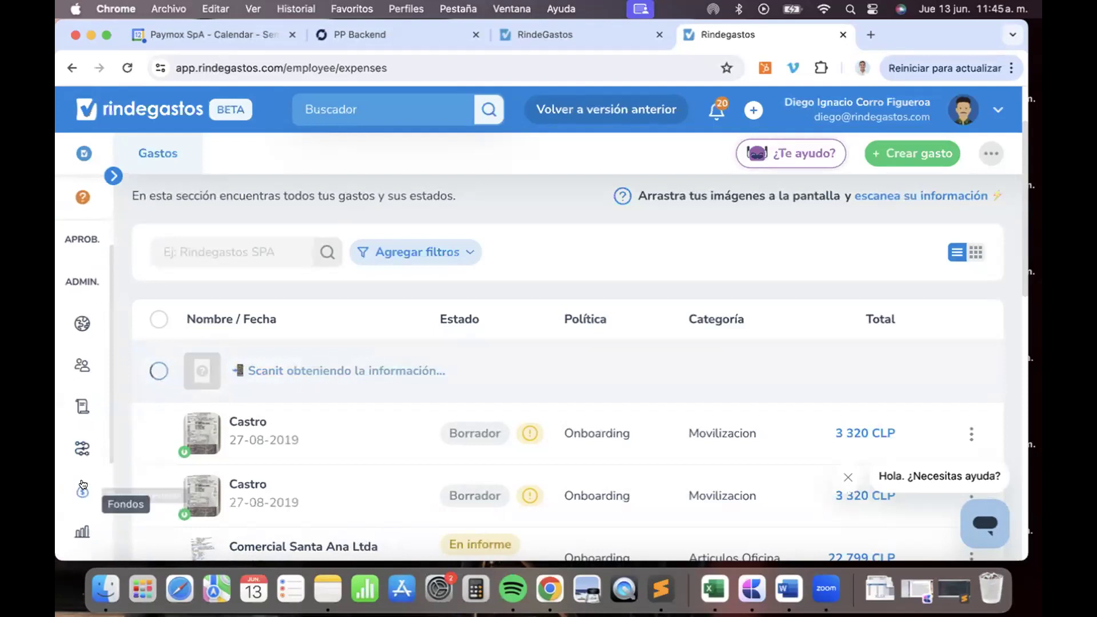
pyautogui.click(82, 449)
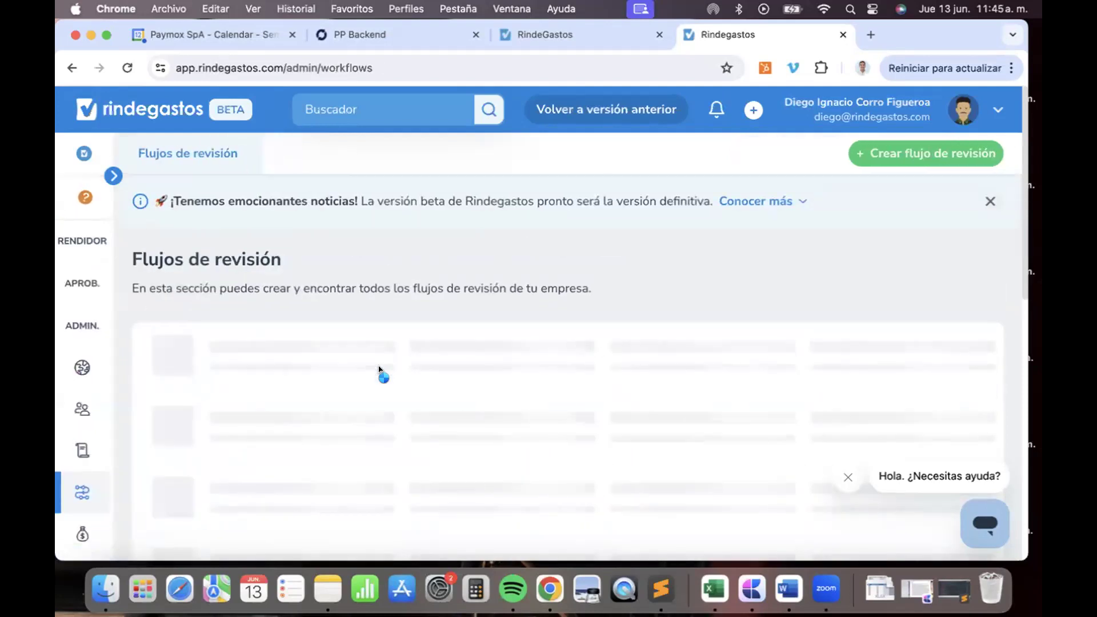
pyautogui.scroll(-5, 379, 368)
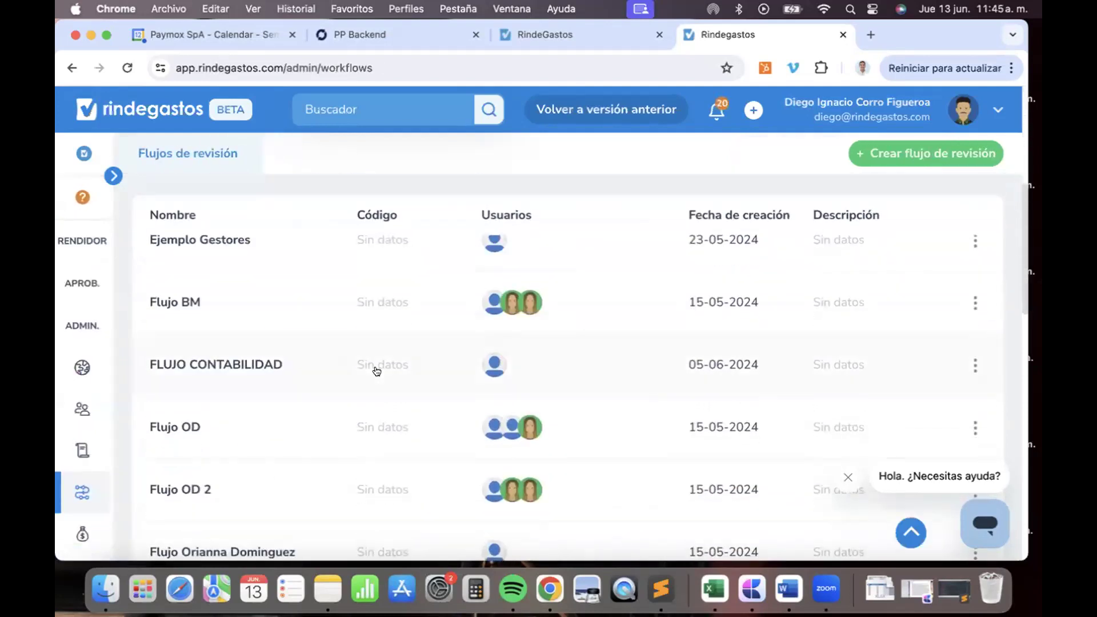
pyautogui.scroll(5, 377, 371)
pyautogui.click(253, 337)
pyautogui.write('onboarding')
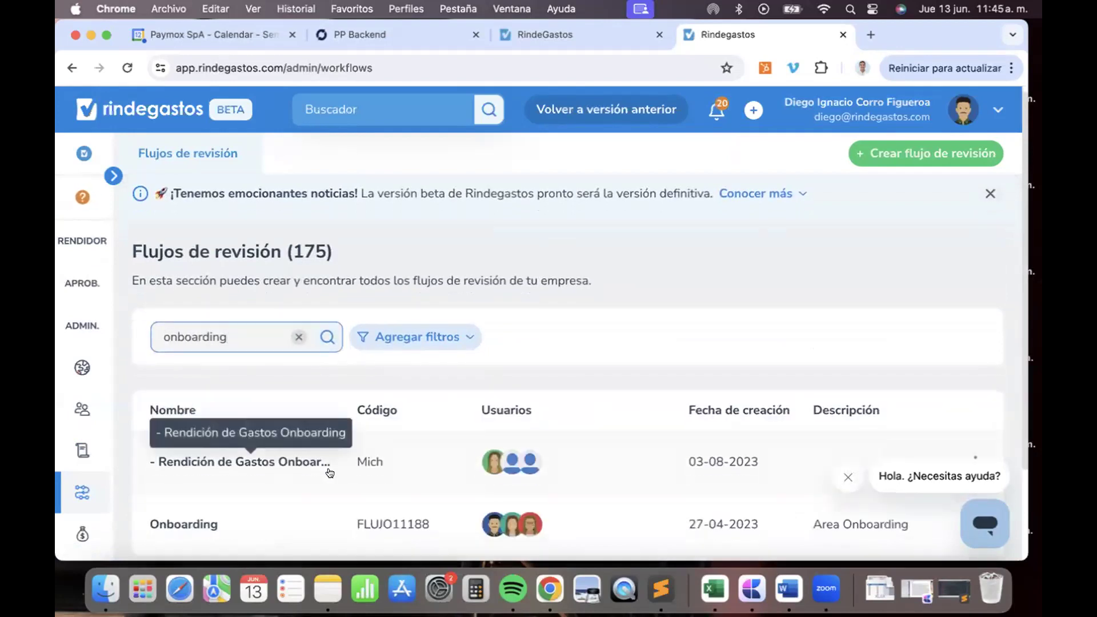
pyautogui.scroll(-2, 323, 466)
pyautogui.click(307, 464)
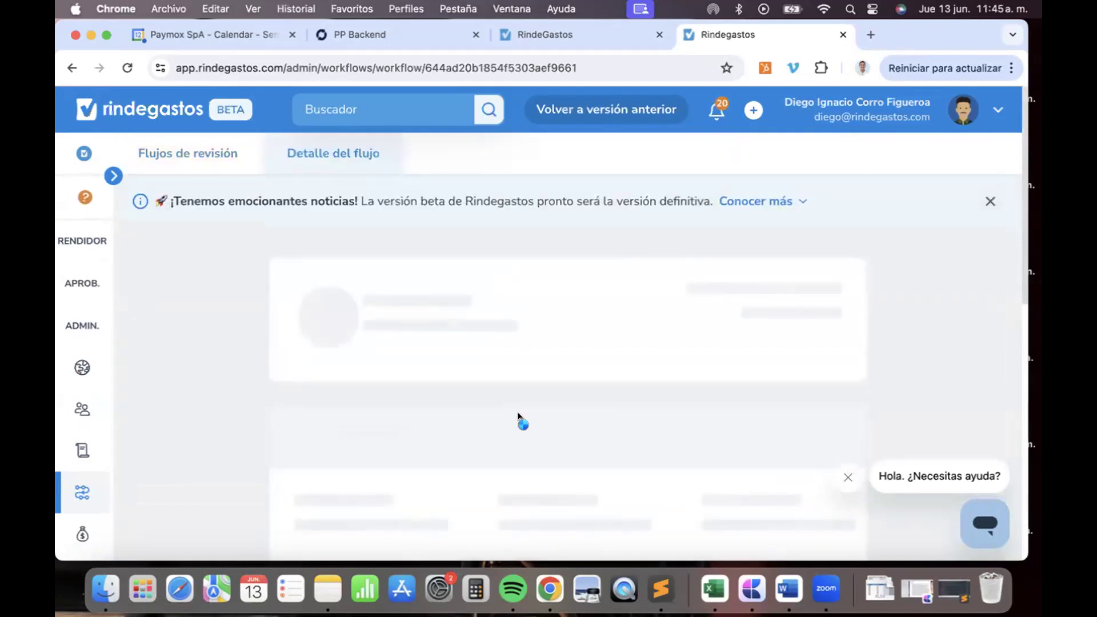
# - Try to remove the conditional second approver from the Onboarding flow and save, cancel the flow restart, and return to the review flows list
pyautogui.scroll(-5, 519, 417)
pyautogui.scroll(3, 711, 377)
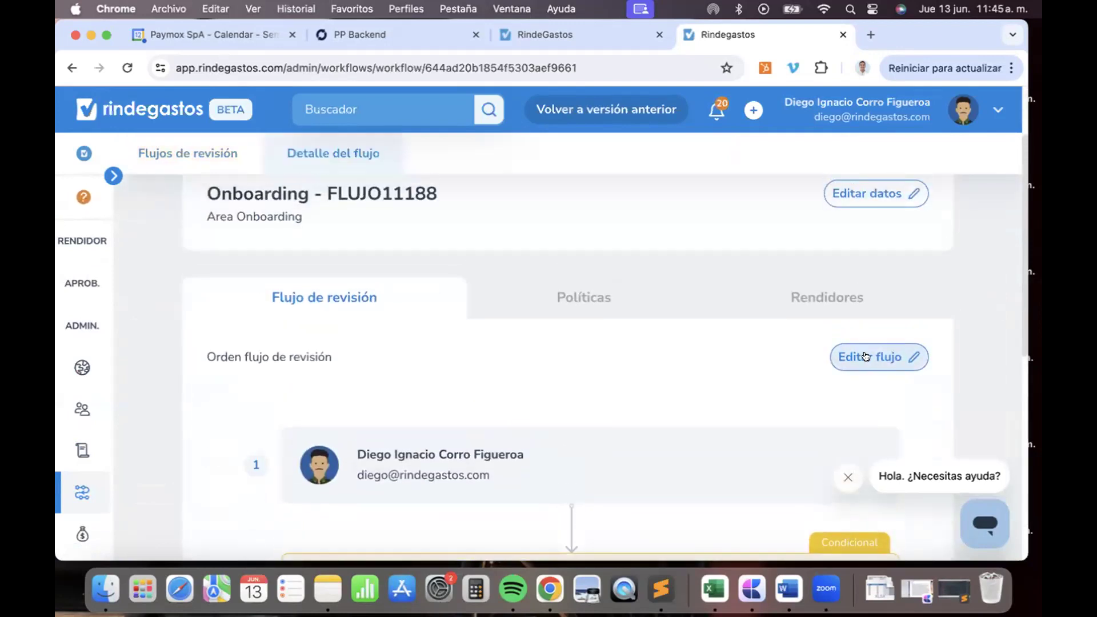
pyautogui.click(865, 357)
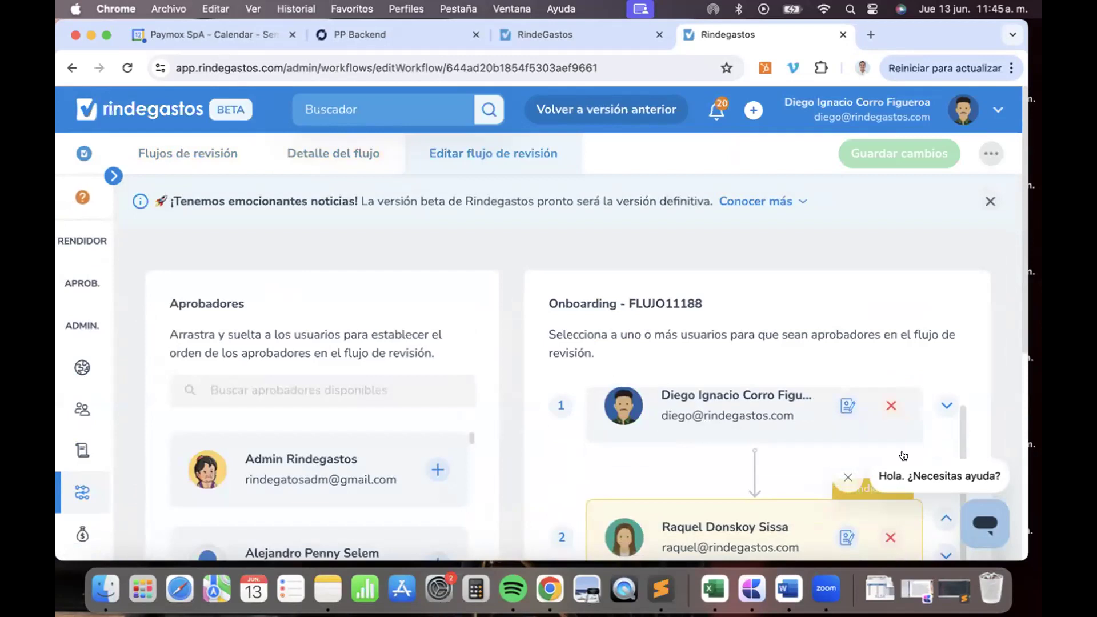
pyautogui.scroll(-5, 904, 455)
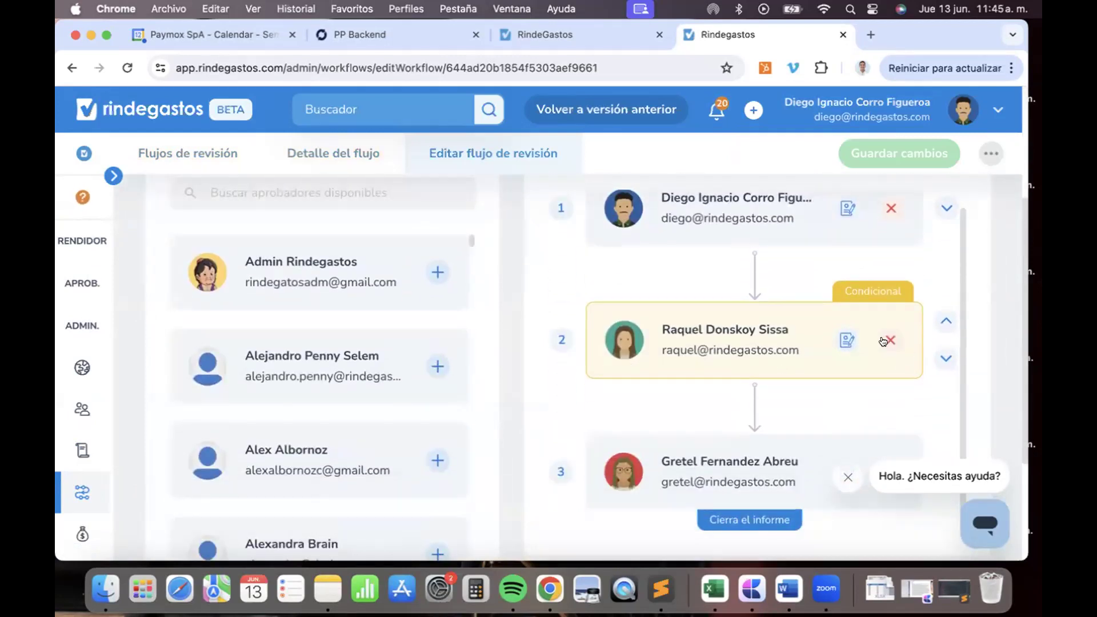
pyautogui.click(884, 341)
pyautogui.click(875, 152)
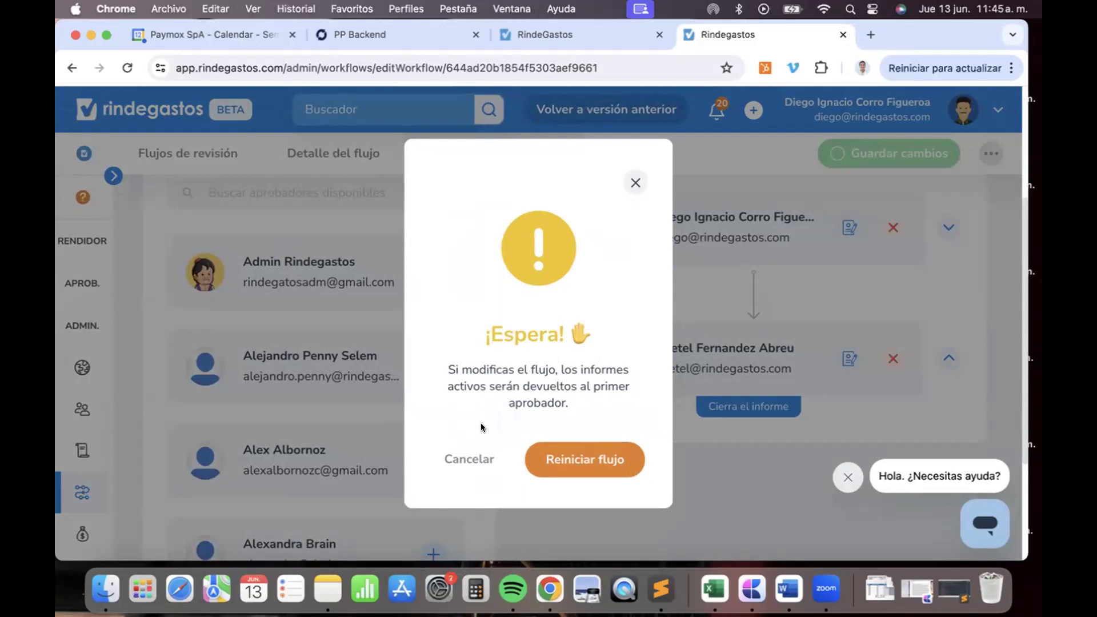
pyautogui.click(634, 184)
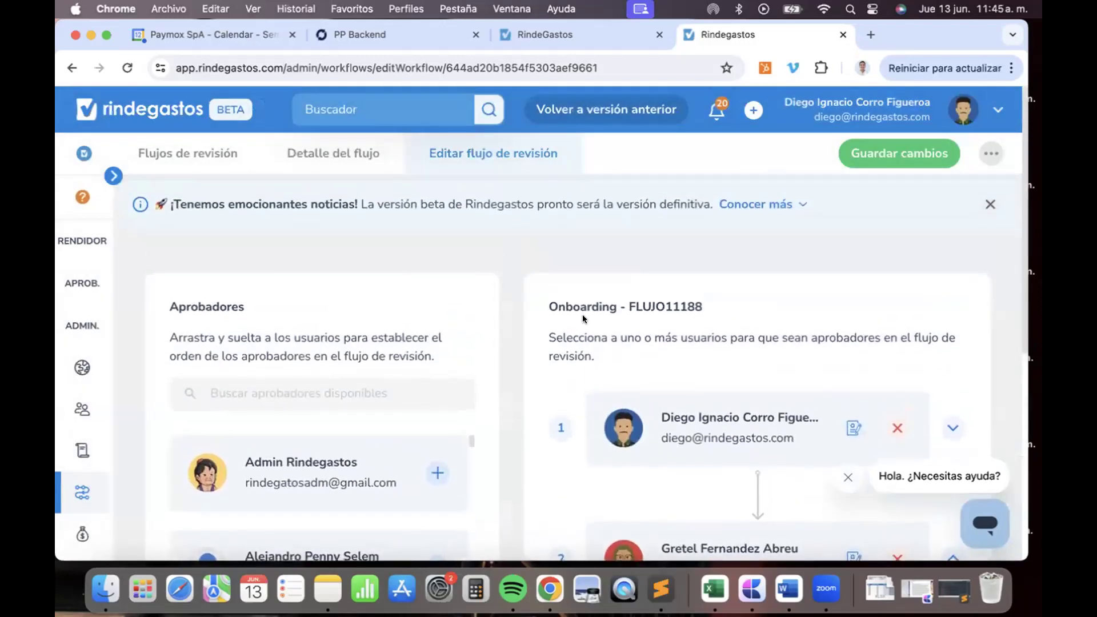
pyautogui.click(82, 493)
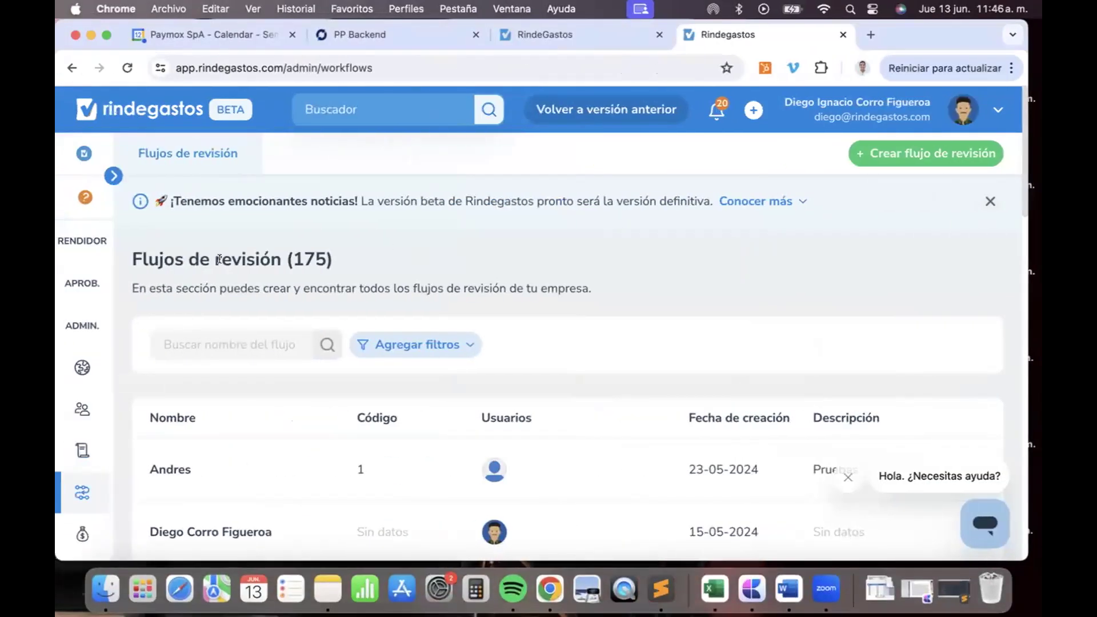
# - Open the company's user list and view the roles and permissions of the user who only has the Rendidor role
pyautogui.click(82, 409)
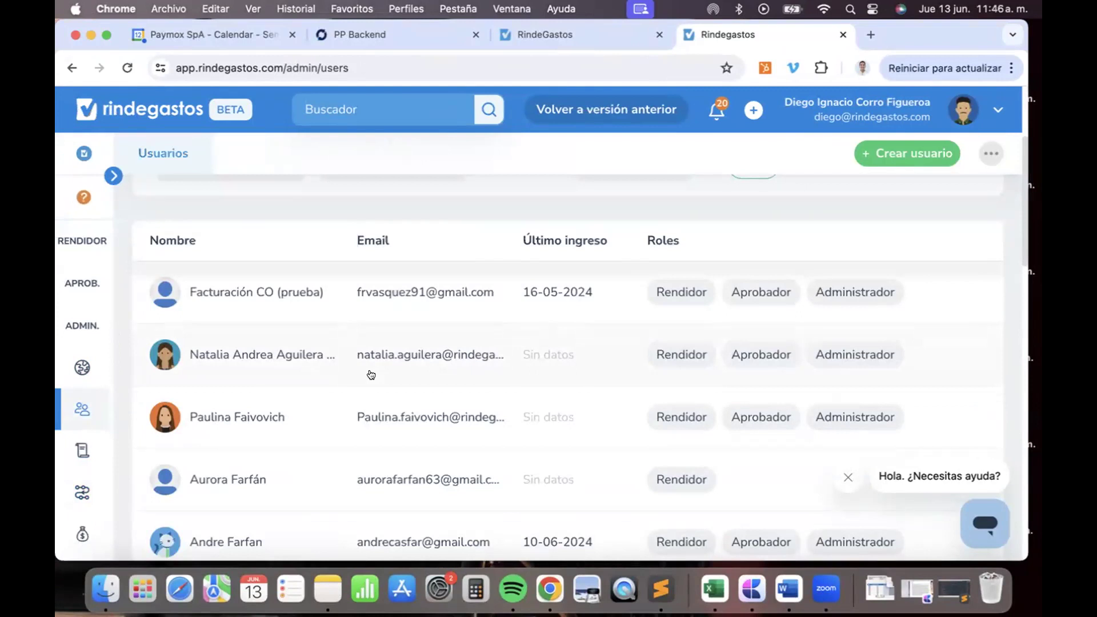
pyautogui.scroll(5, 371, 375)
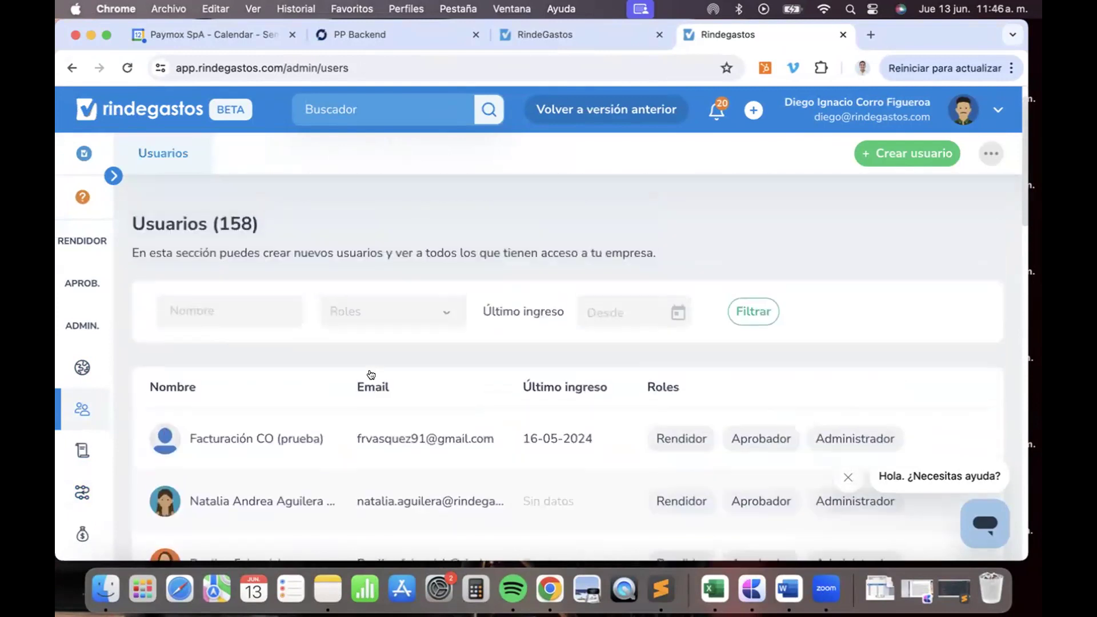
pyautogui.click(226, 341)
pyautogui.scroll(-6, 235, 372)
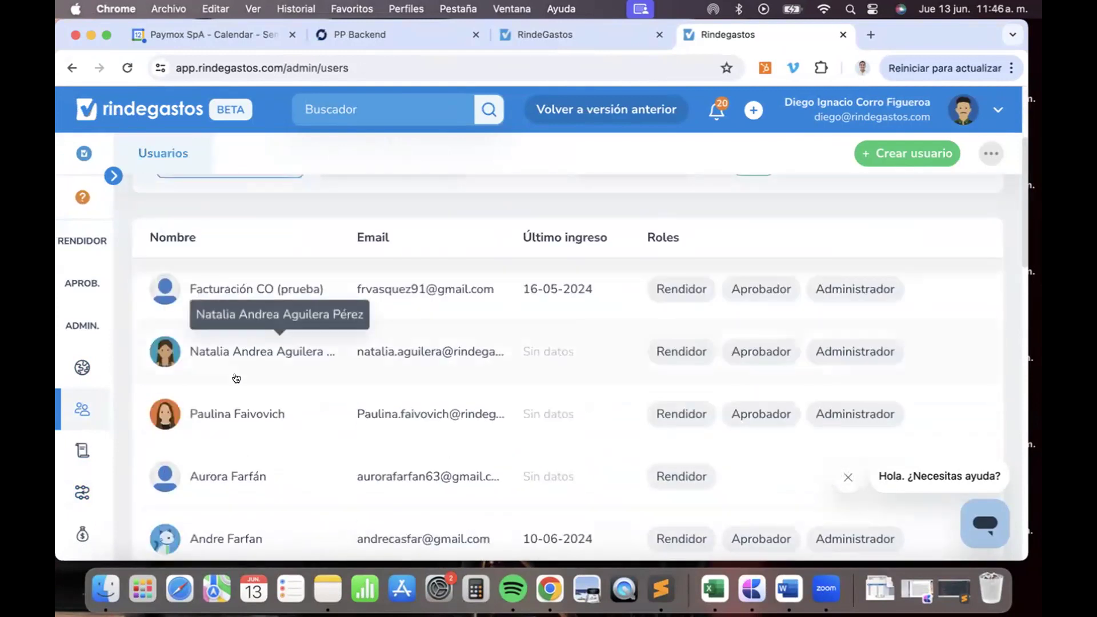
pyautogui.click(287, 310)
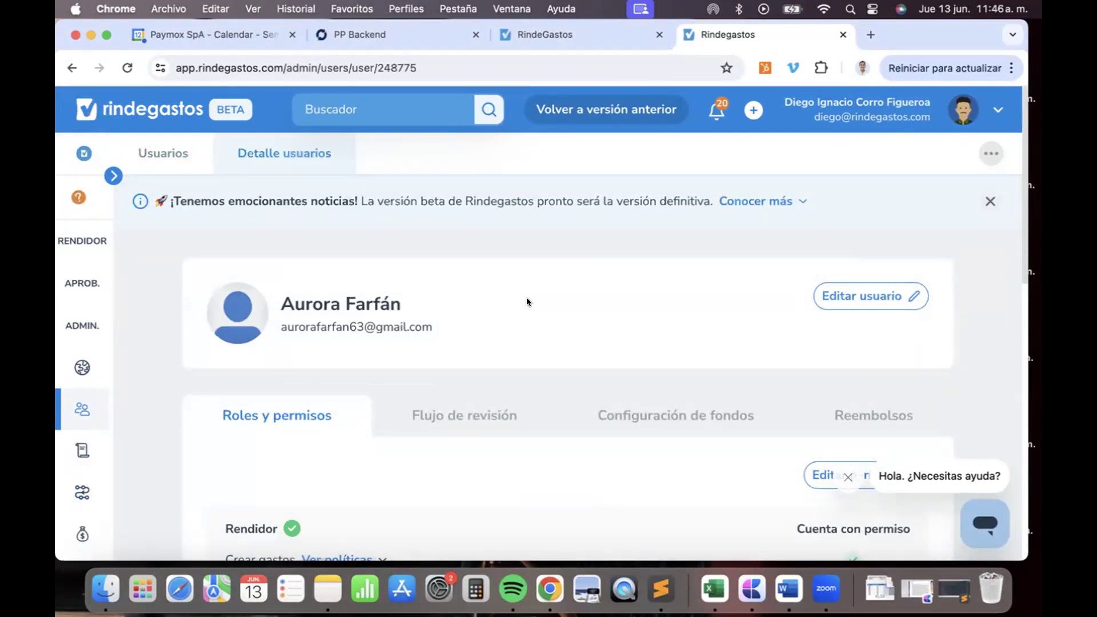
pyautogui.scroll(-3, 526, 297)
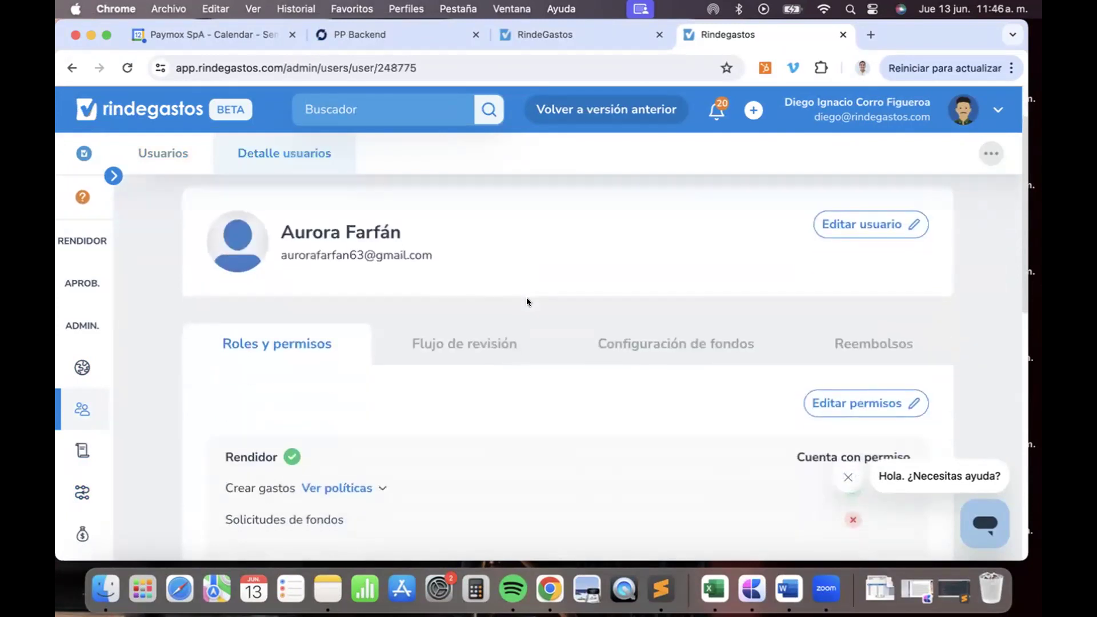
# - In the user's permissions, enable Administrador with Flujos and Solicitudes de fondos, and close the dialog without saving
pyautogui.click(876, 404)
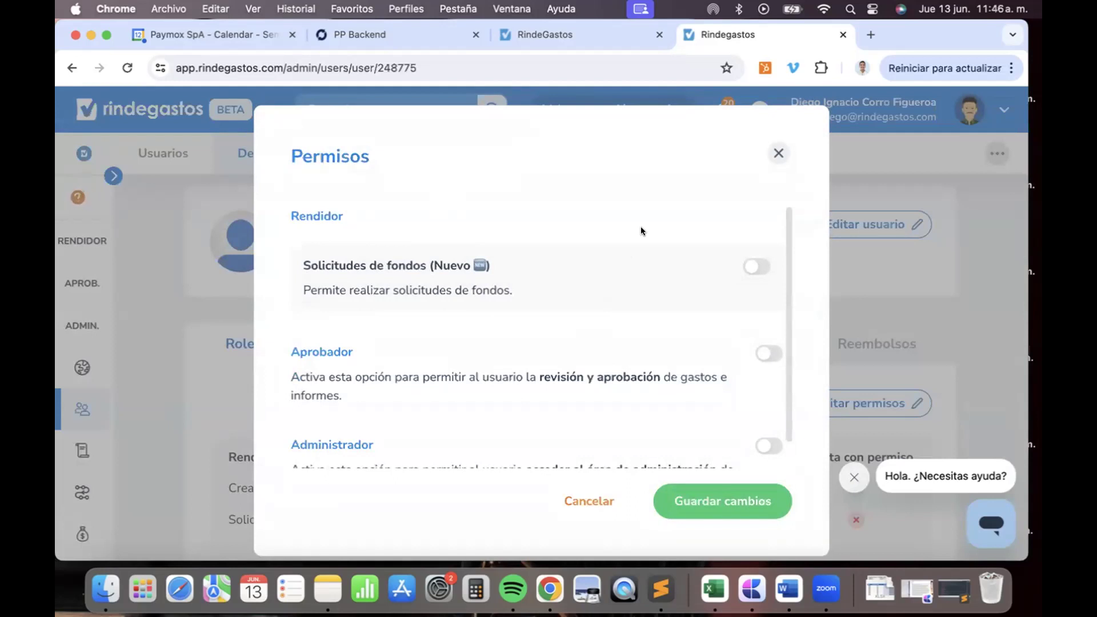
pyautogui.scroll(-1, 641, 229)
pyautogui.click(769, 417)
pyautogui.scroll(-5, 616, 364)
pyautogui.scroll(-5, 615, 364)
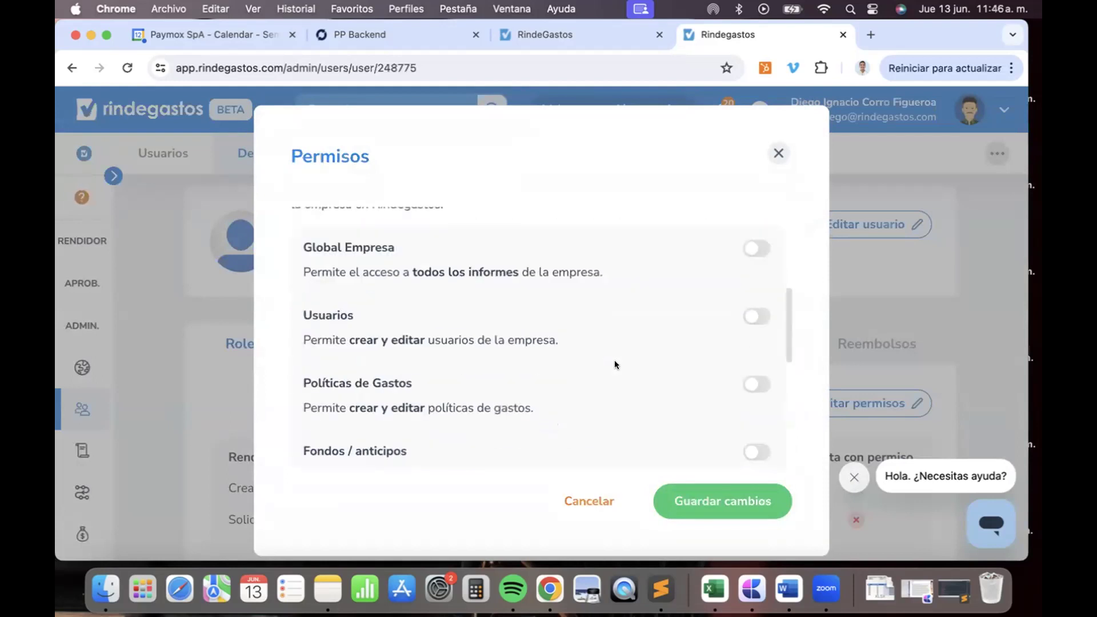
pyautogui.scroll(-5, 616, 364)
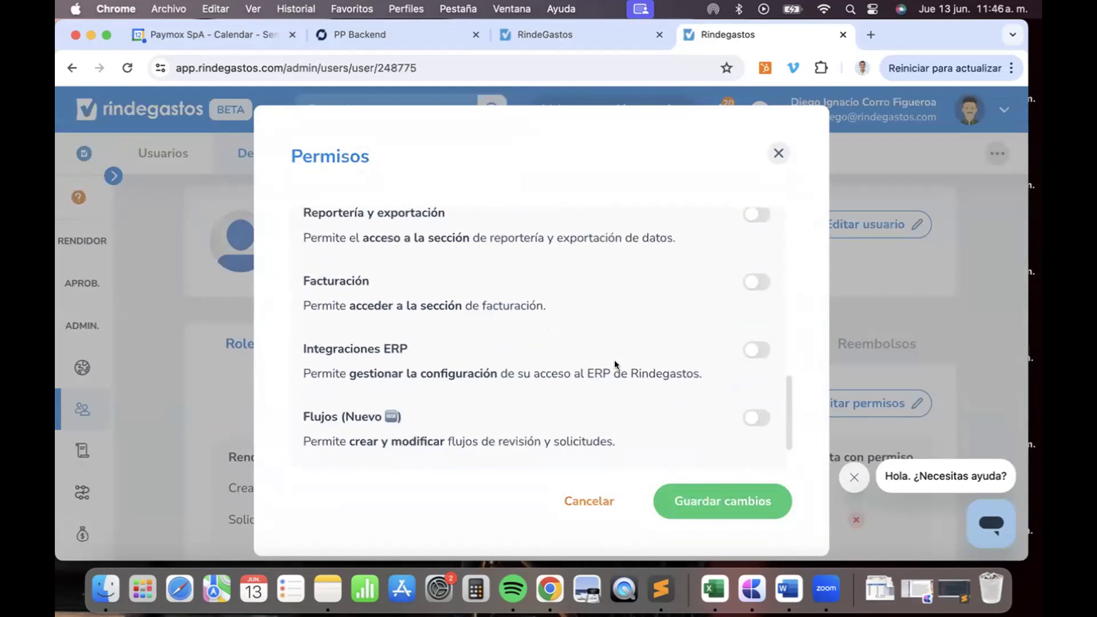
pyautogui.click(754, 355)
pyautogui.click(756, 422)
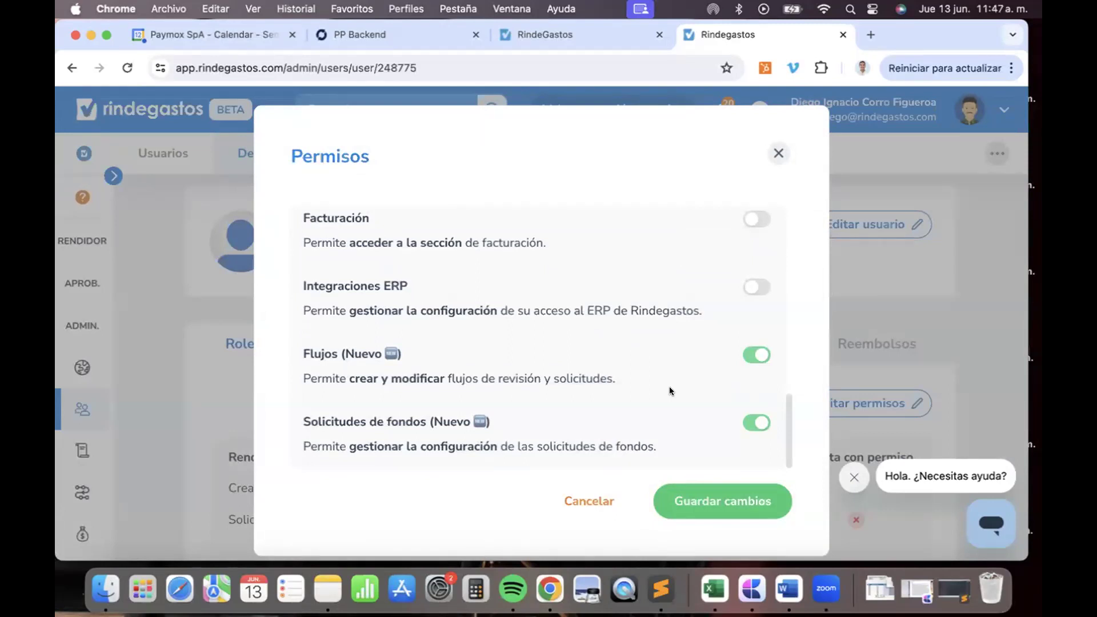
pyautogui.click(780, 153)
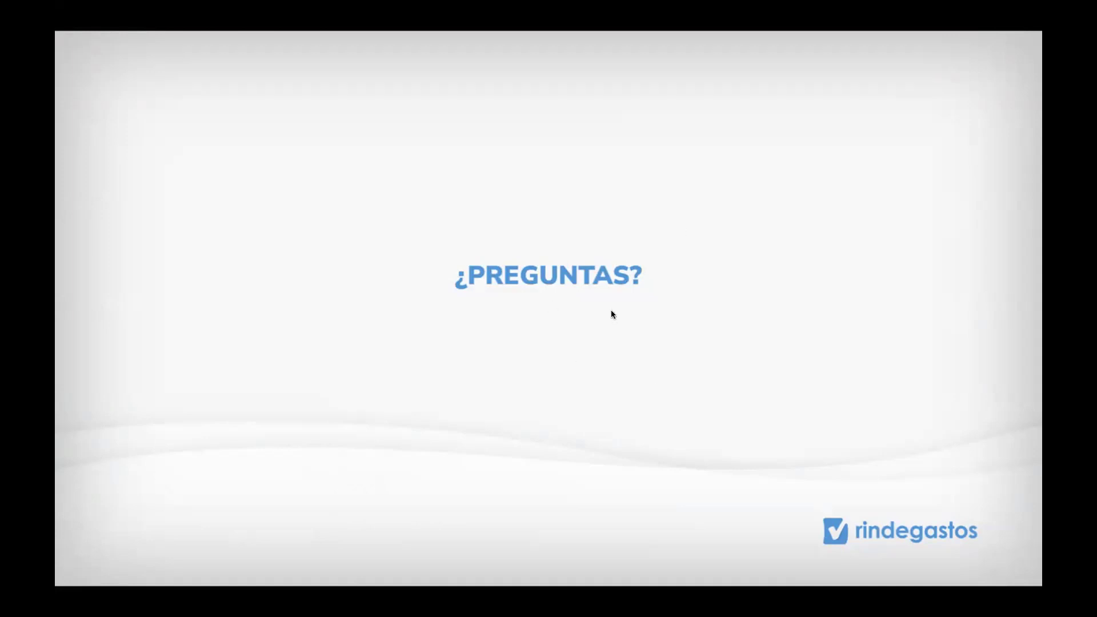
# - Return from the slides to the browser, open the Plantillas section, and look through the PDF and XLS data download templates
pyautogui.hotkey('ctrl', 'Left')
pyautogui.scroll(-3, 89, 434)
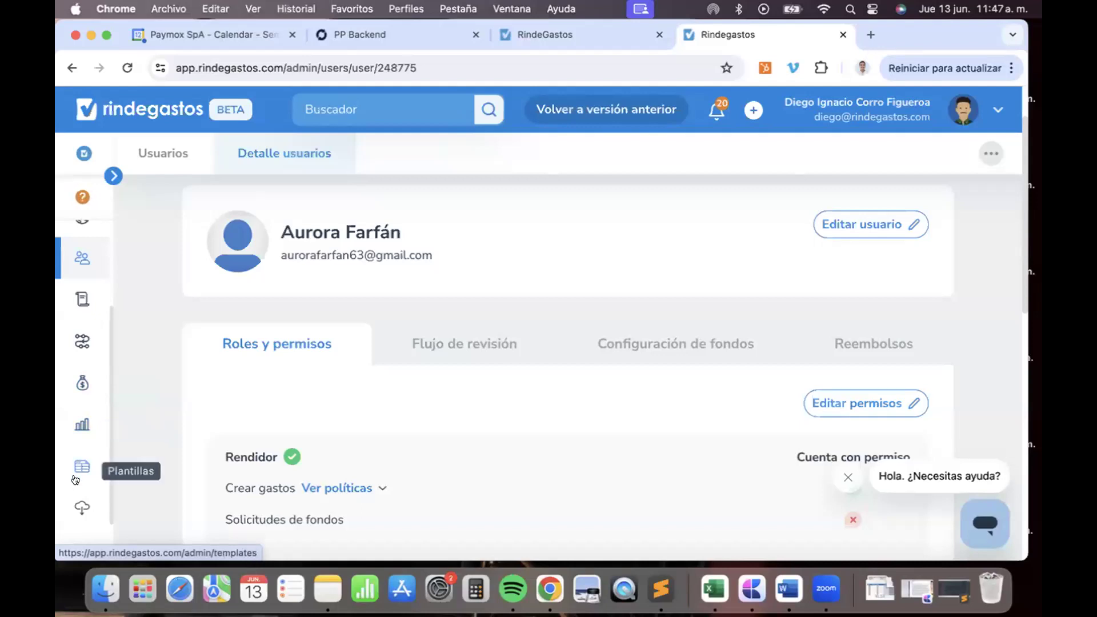
pyautogui.scroll(-2, 75, 469)
pyautogui.click(69, 386)
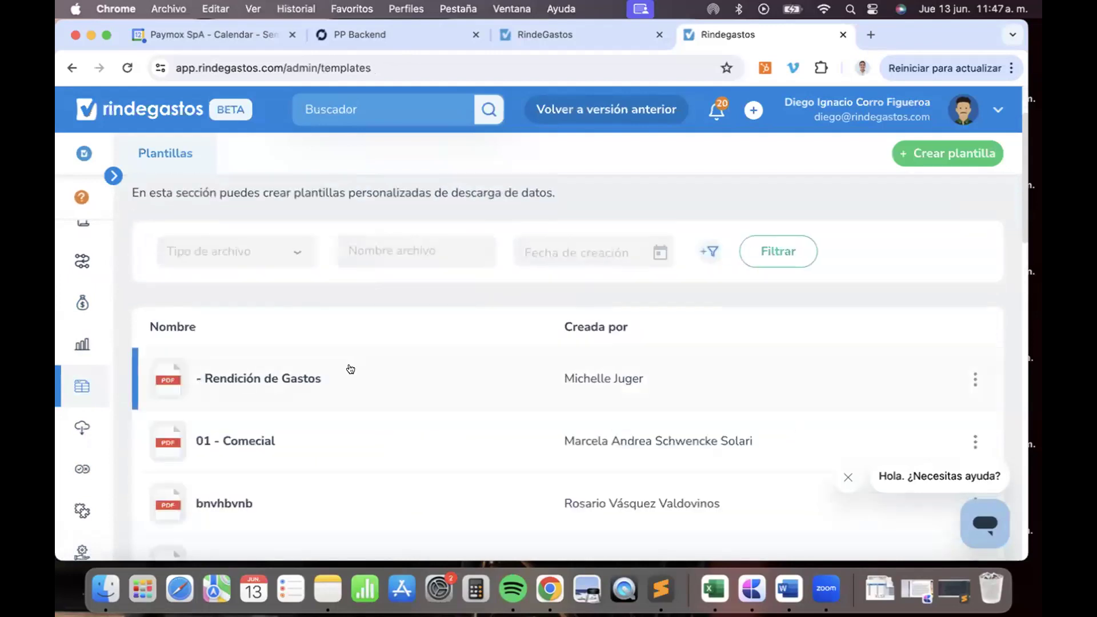
pyautogui.scroll(-3, 350, 369)
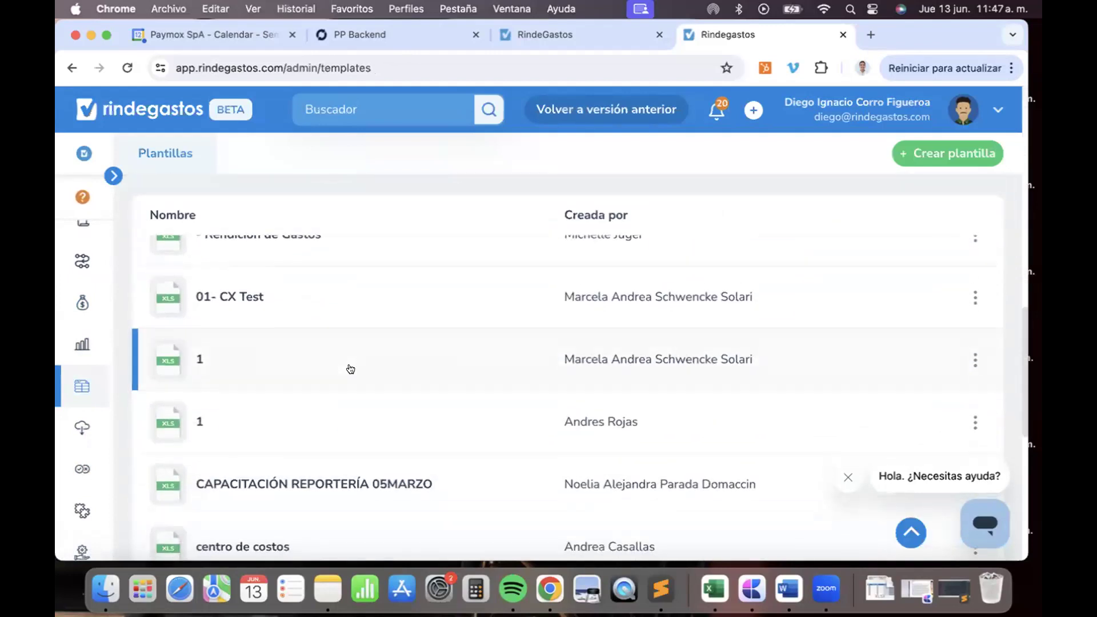
pyautogui.scroll(2, 350, 370)
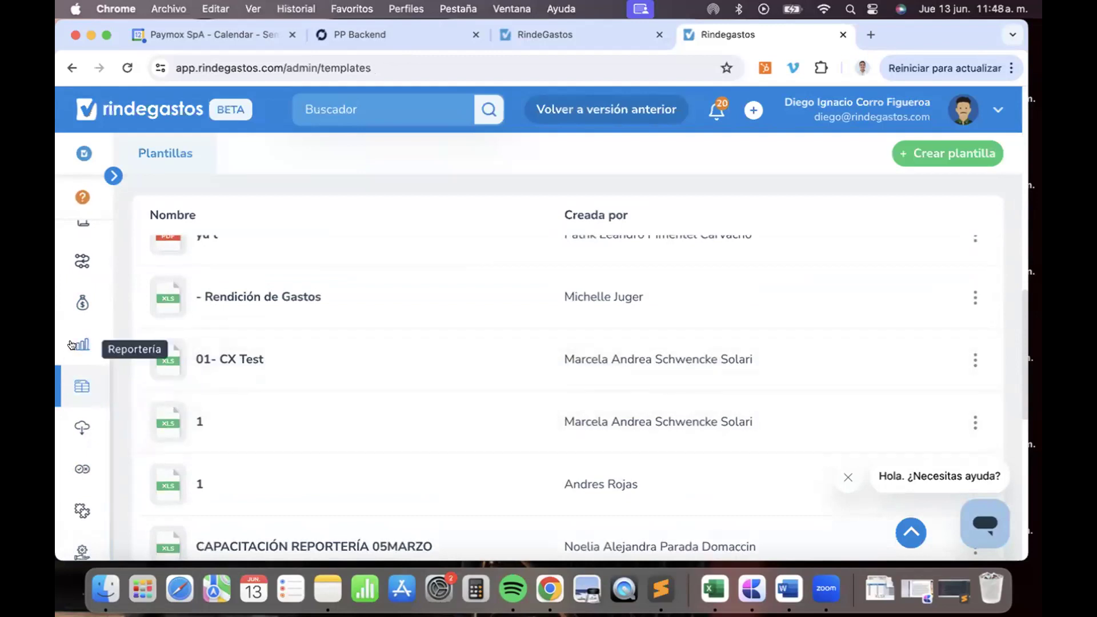
# - Open the Exportaciones section and examine the filters and expense list for exporting Gastos
pyautogui.click(73, 422)
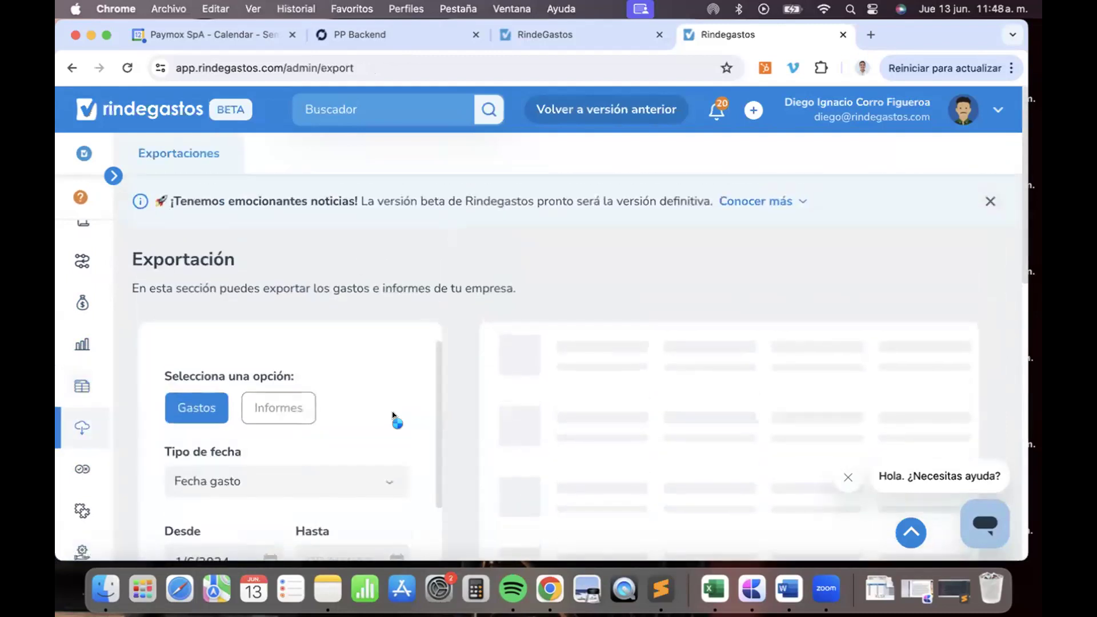
pyautogui.scroll(-3, 412, 417)
pyautogui.scroll(4, 369, 436)
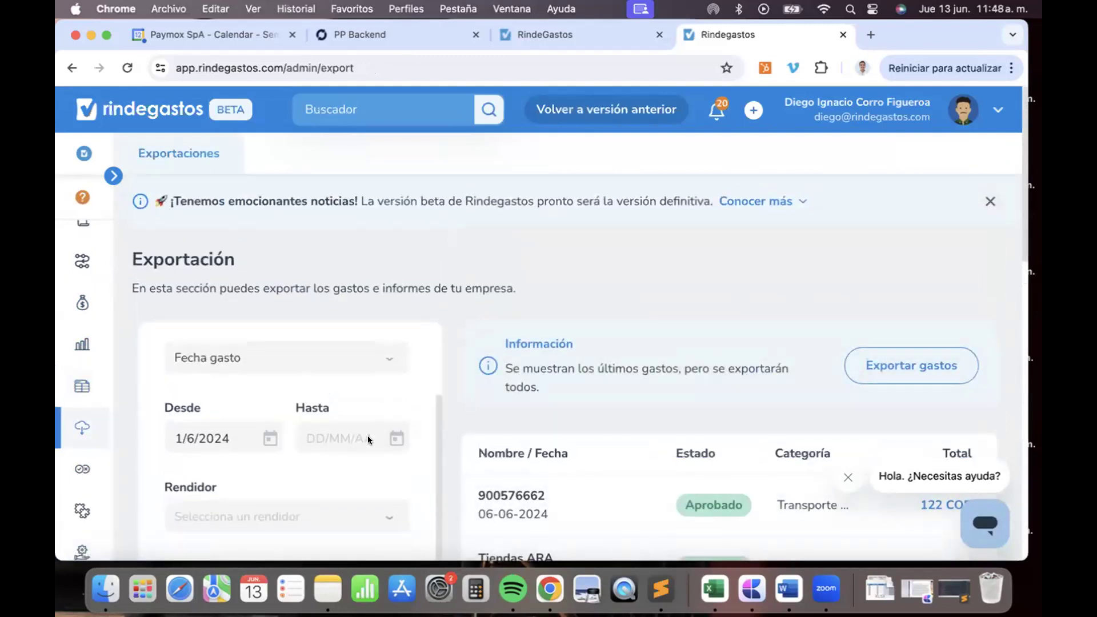
pyautogui.scroll(-3, 394, 226)
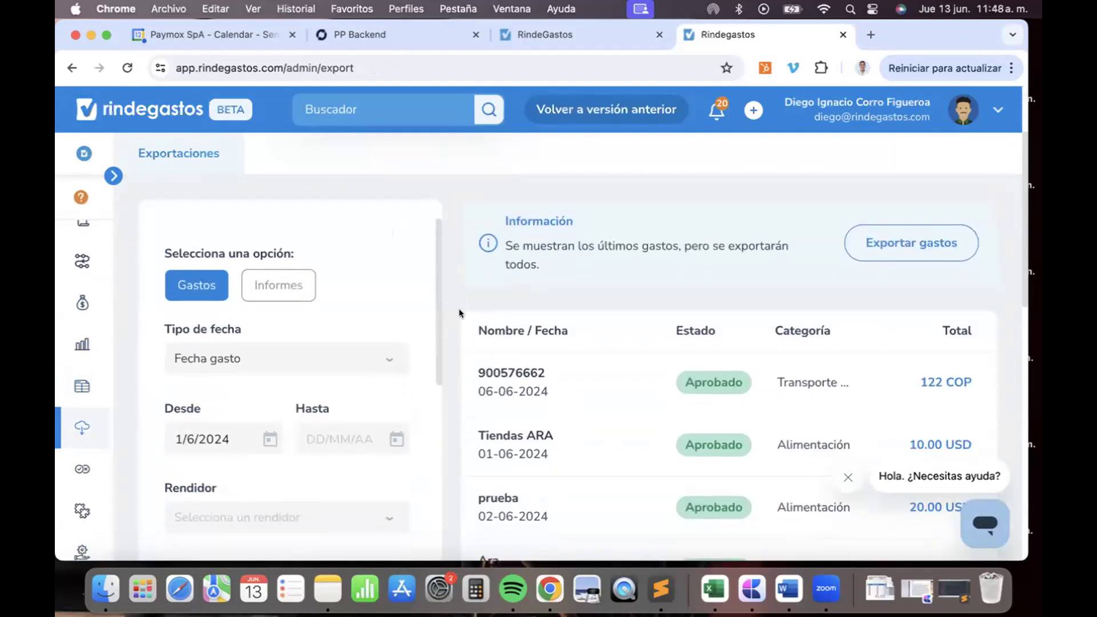